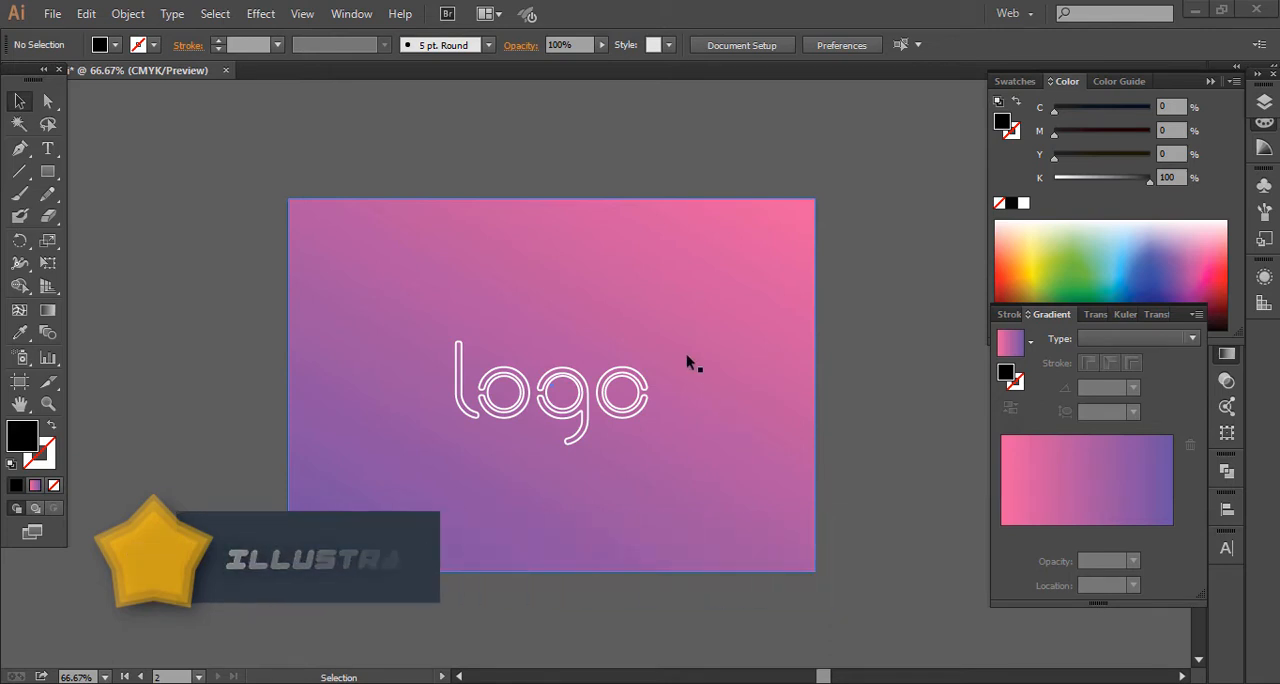
Step: Place a text insertion point with the Type tool on the empty canvas above the blank artboard
key("space")
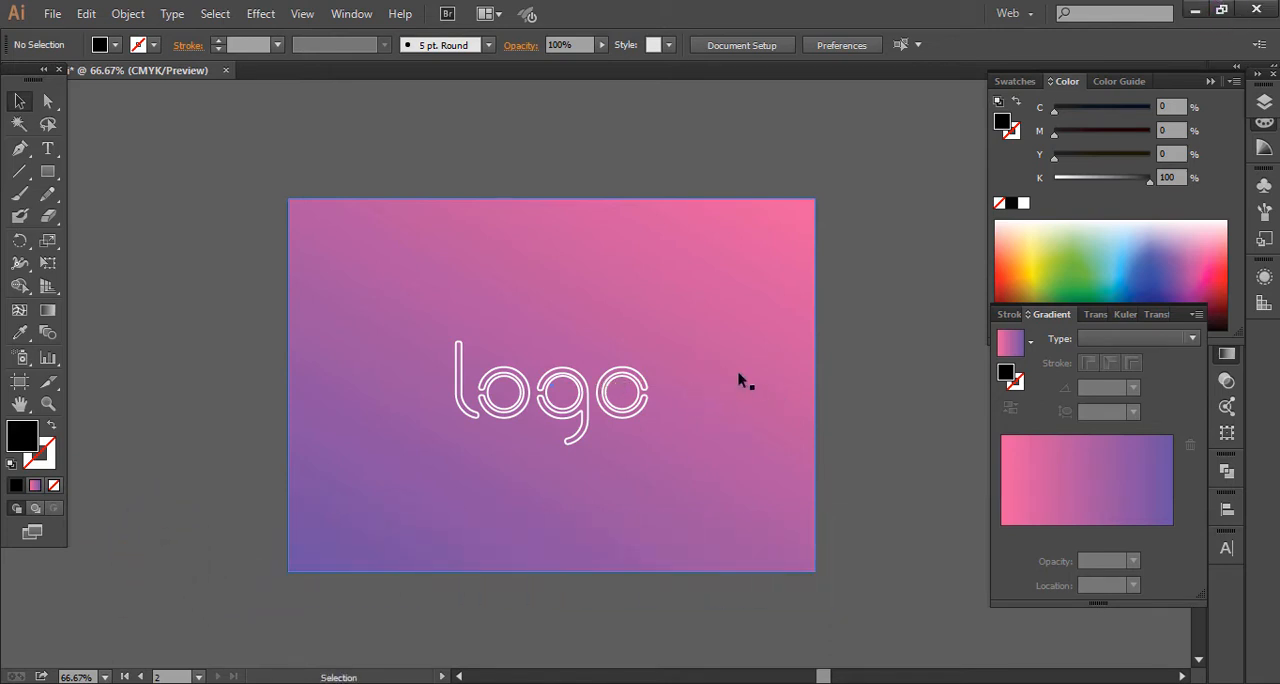
left_click_drag(743, 380, 234, 326)
left_click(48, 149)
key("space")
left_click_drag(960, 326, 417, 327)
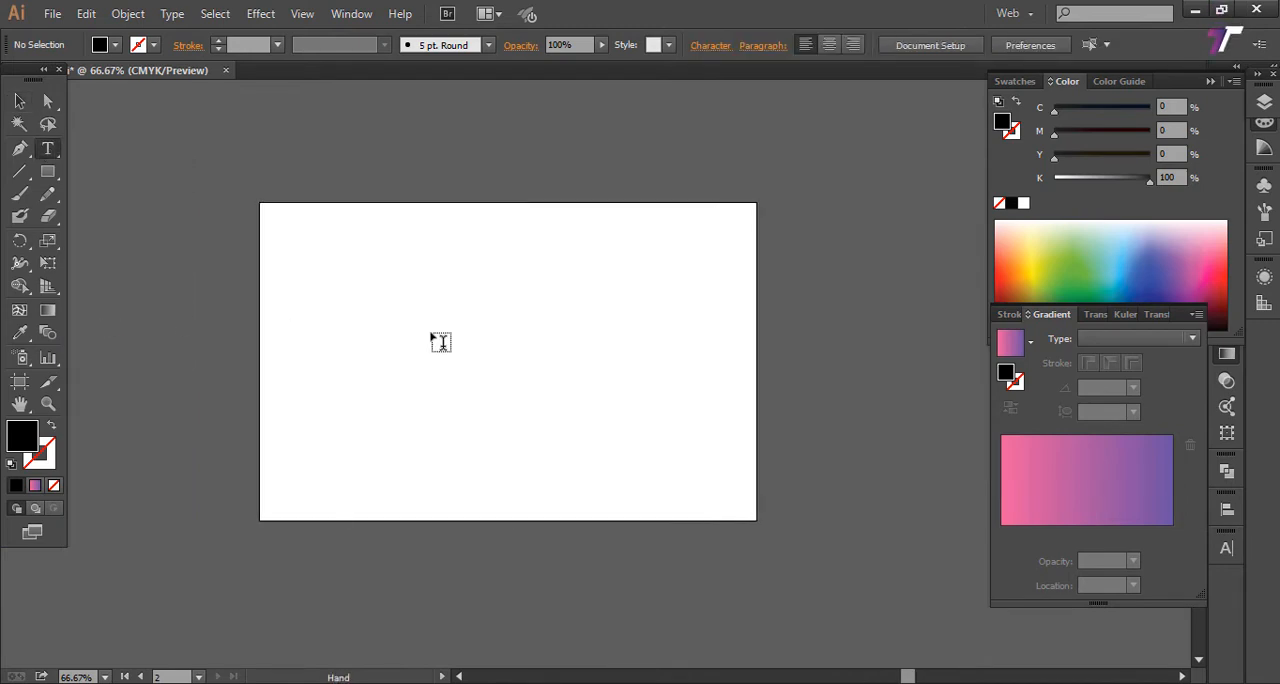
key("space")
left_click_drag(579, 221, 563, 449)
left_click(549, 386)
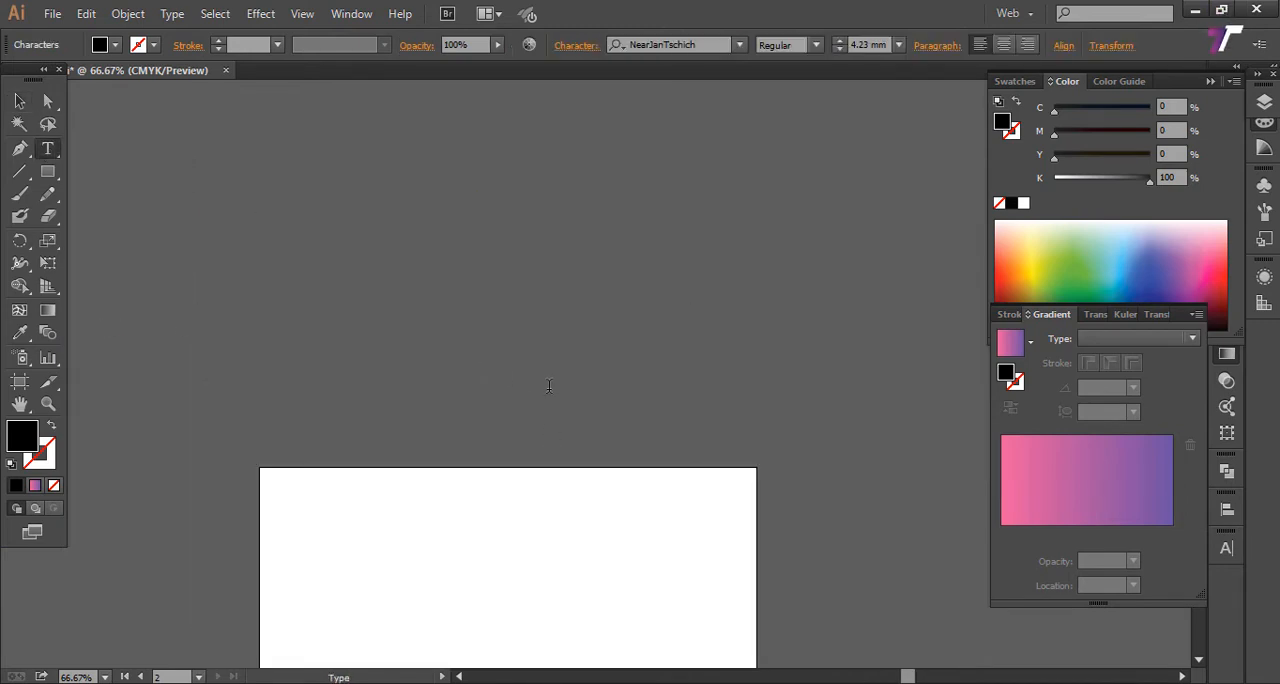
Step: Set the font size to 25 mm in NearJanTschich and enter the text "logo"
left_click(898, 45)
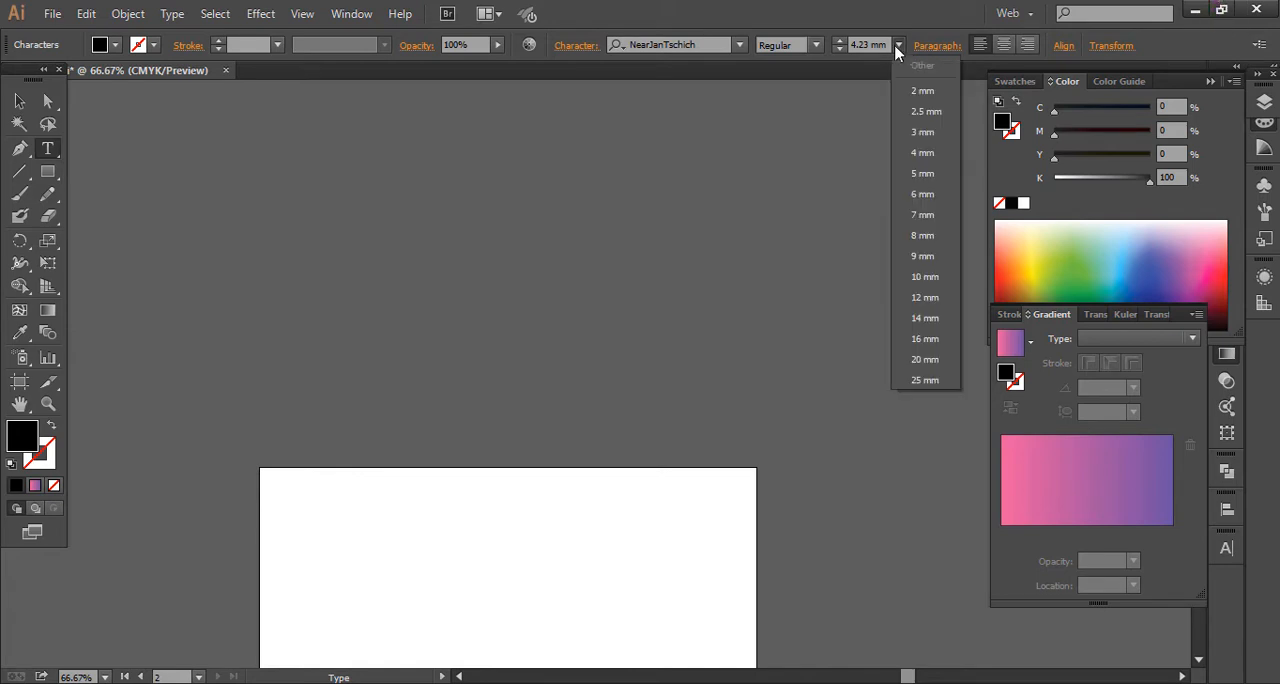
left_click(739, 45)
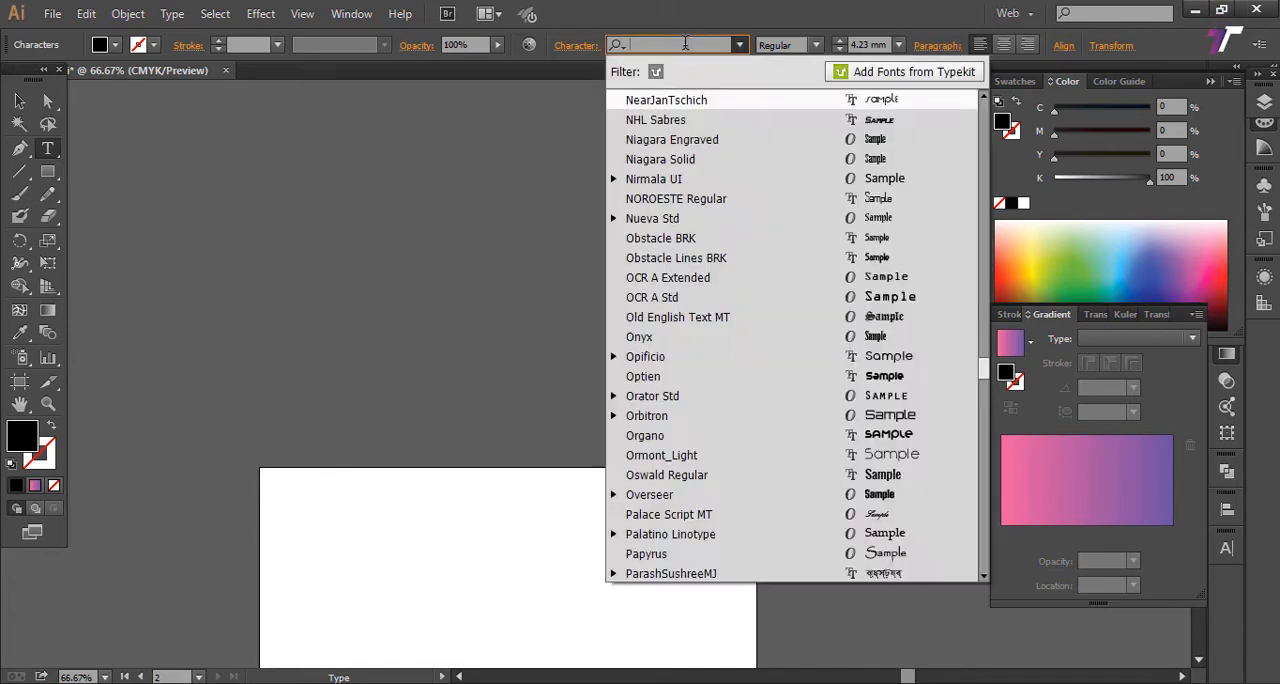
left_click(470, 381)
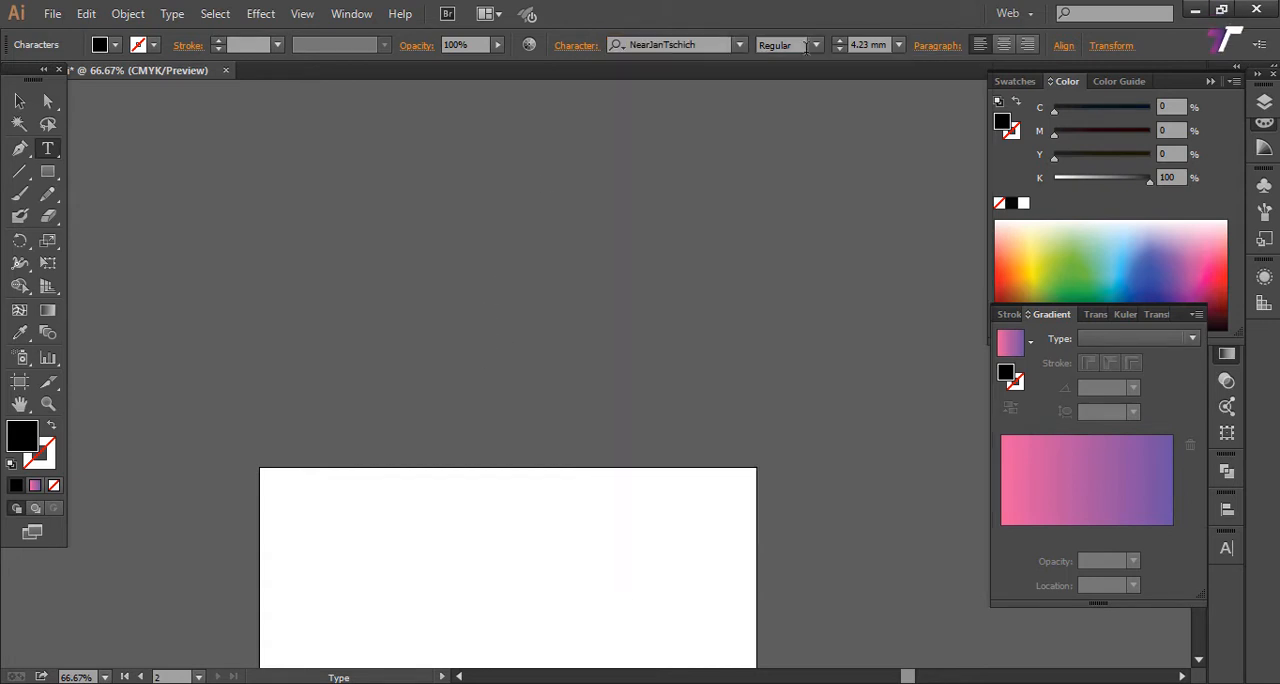
left_click(898, 45)
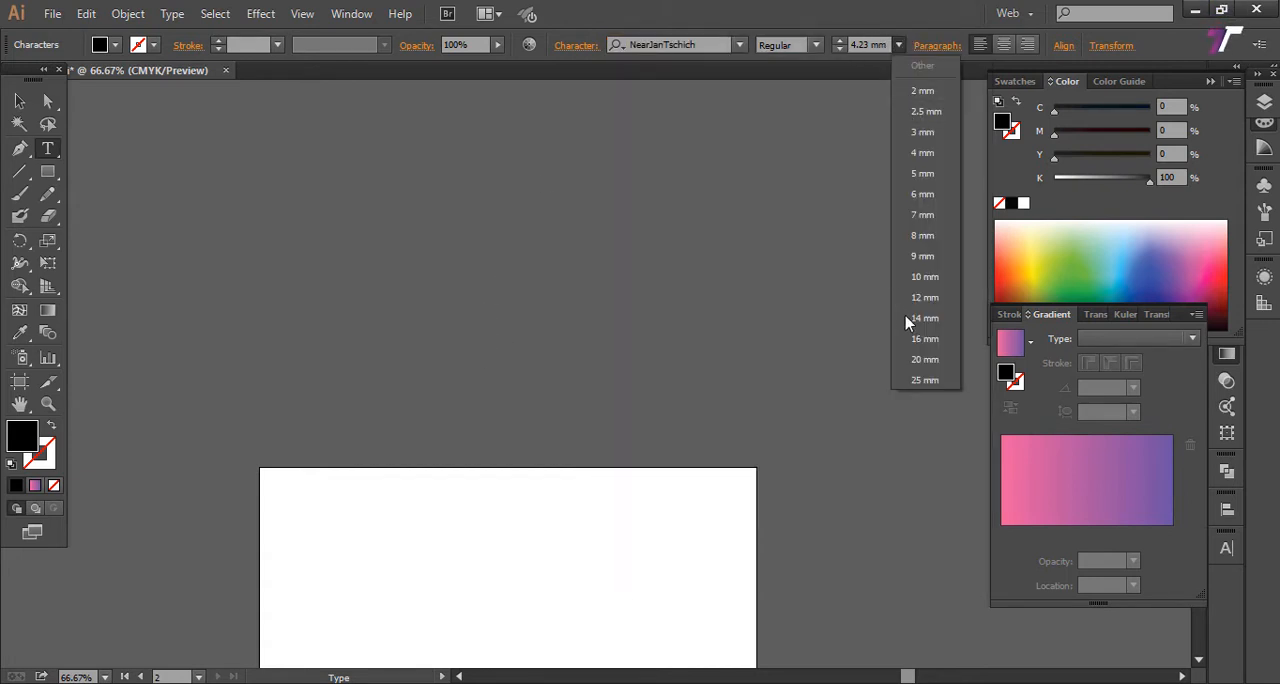
left_click(922, 379)
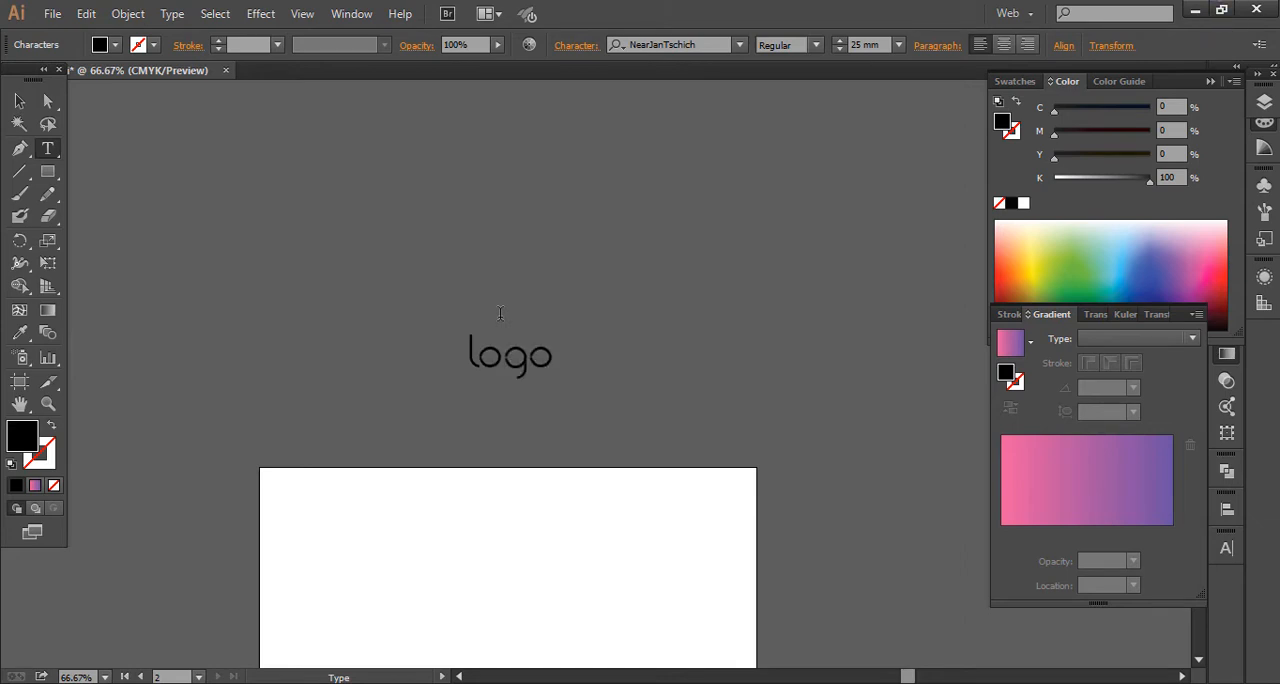
left_click(19, 101)
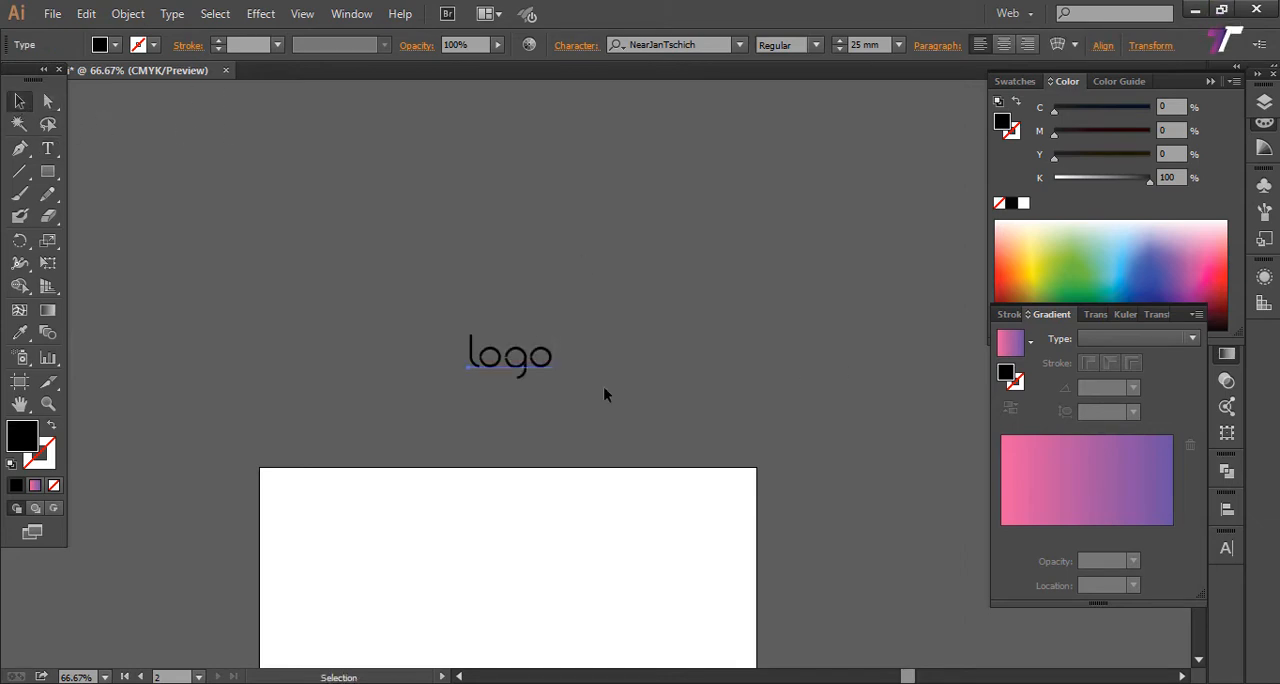
Step: Move the "logo" text from the canvas onto the middle of the blank artboard
key("space")
left_click_drag(606, 378, 663, 224)
left_click_drag(580, 224, 574, 470)
key("space")
left_click_drag(662, 473, 699, 398)
left_click(552, 440)
left_click(588, 405)
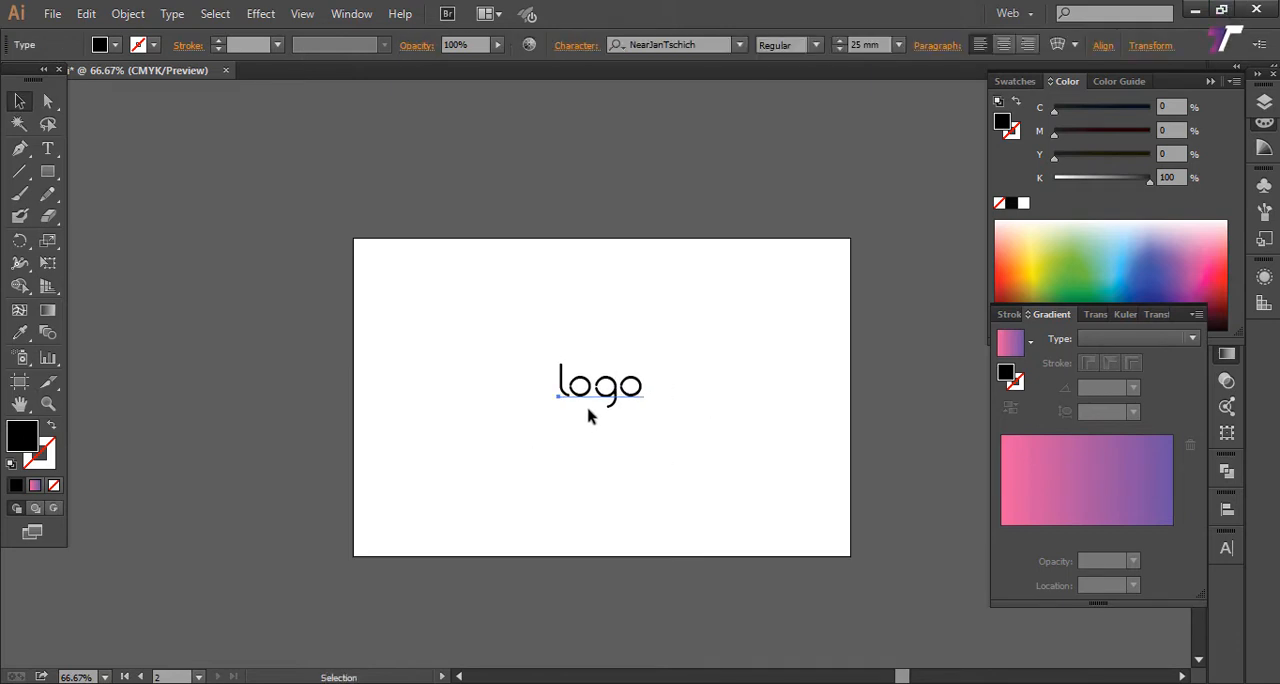
left_click_drag(598, 395, 592, 416)
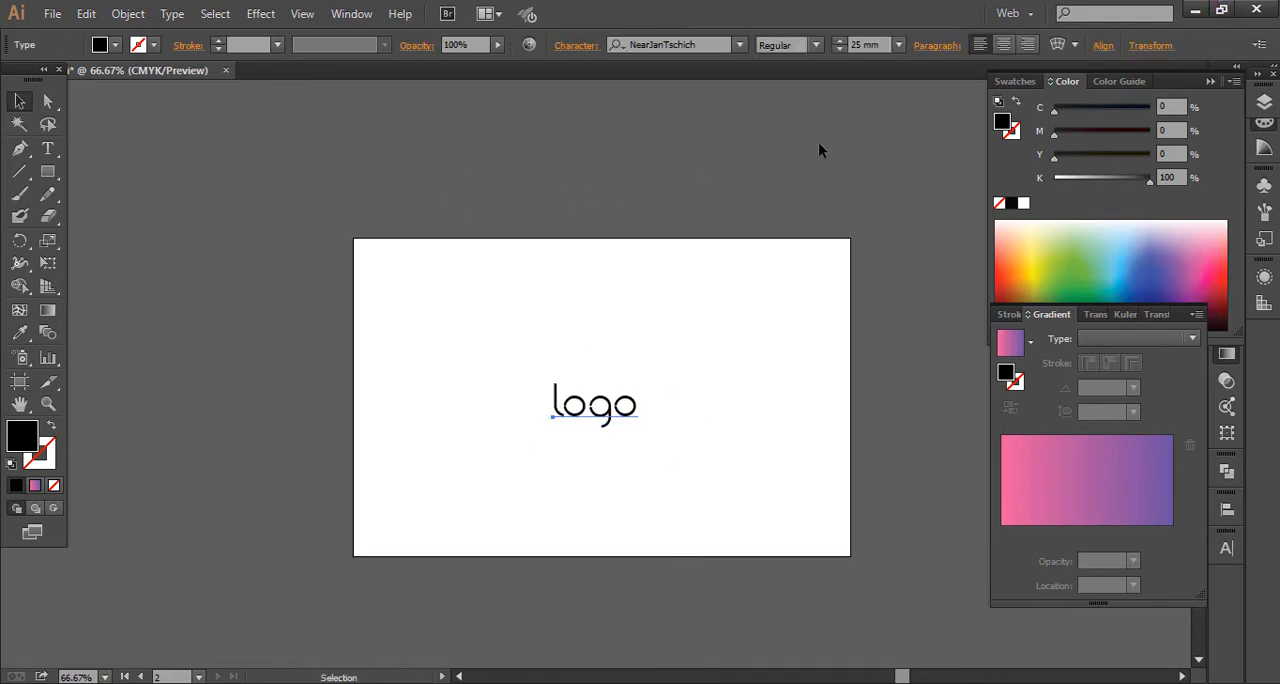
Step: Enlarge the "logo" text, trying a font size of 30 mm and settling on 40 mm
left_click(884, 45)
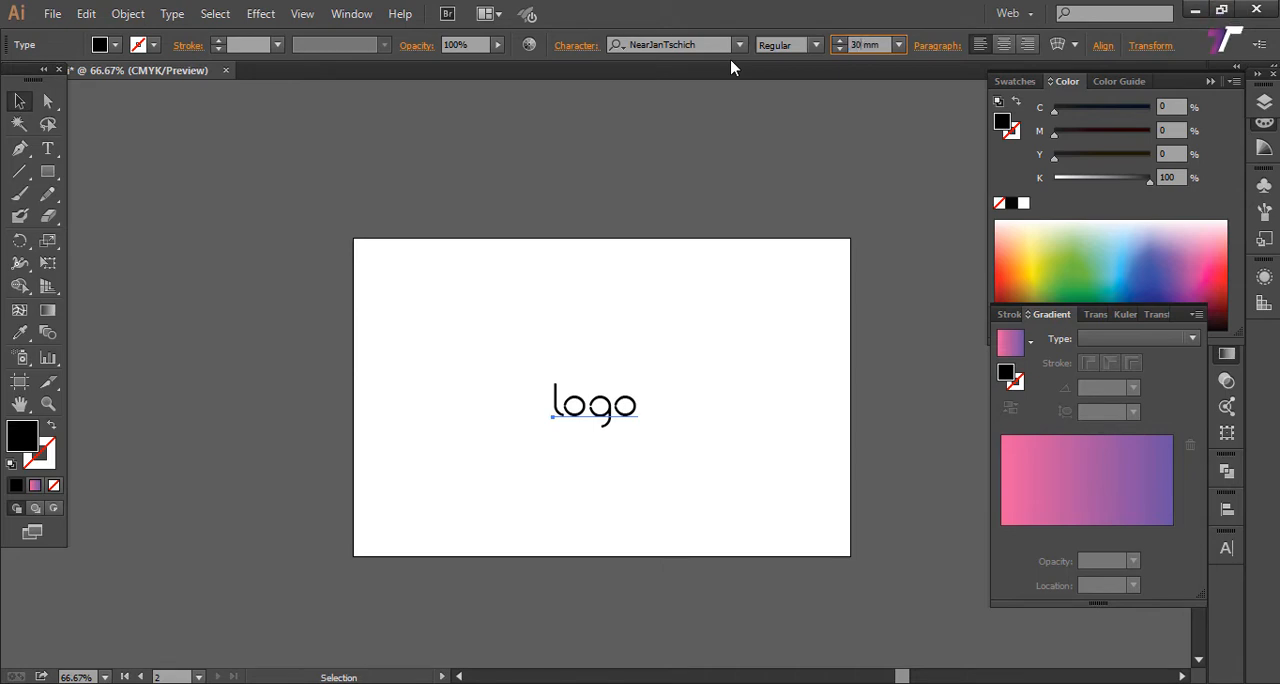
type("30")
key("Return")
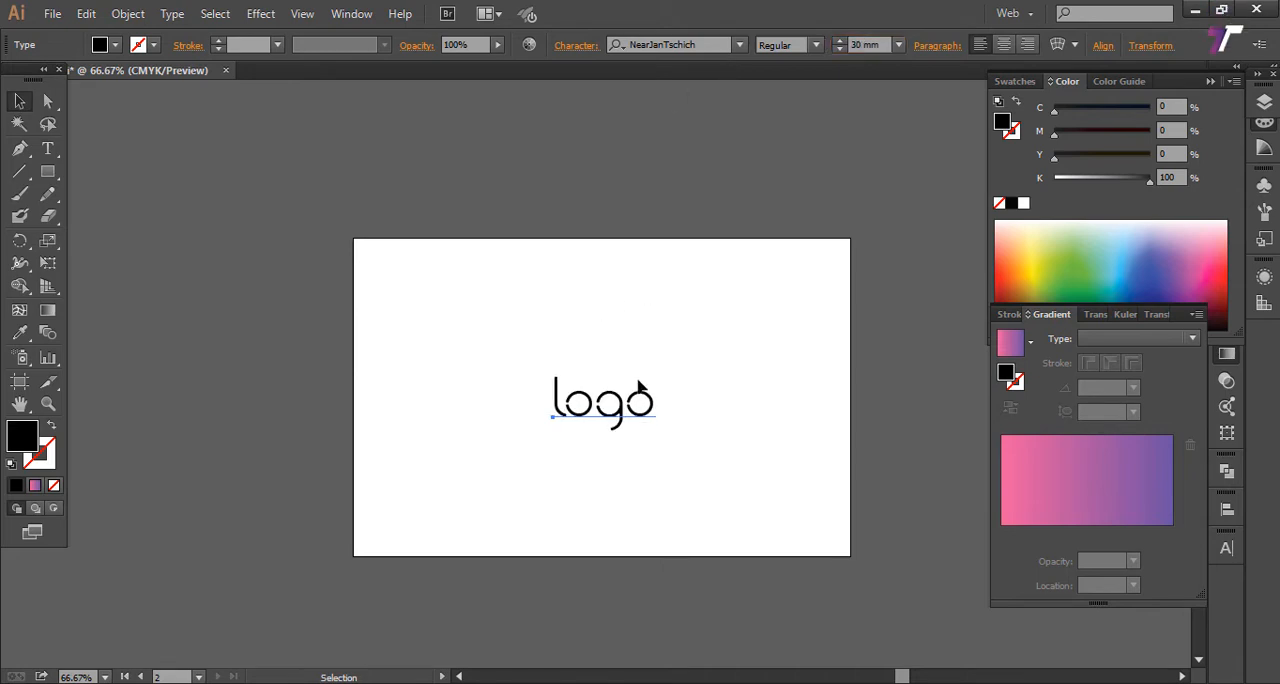
left_click(880, 45)
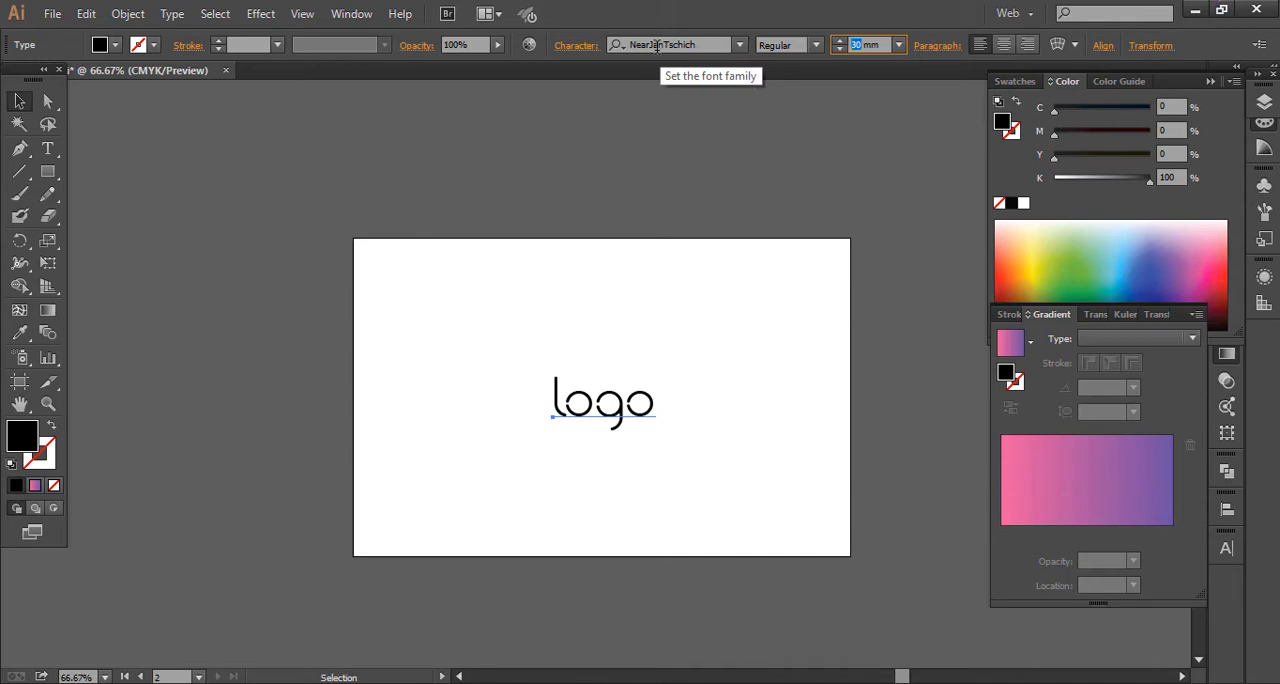
type("40")
key("Return")
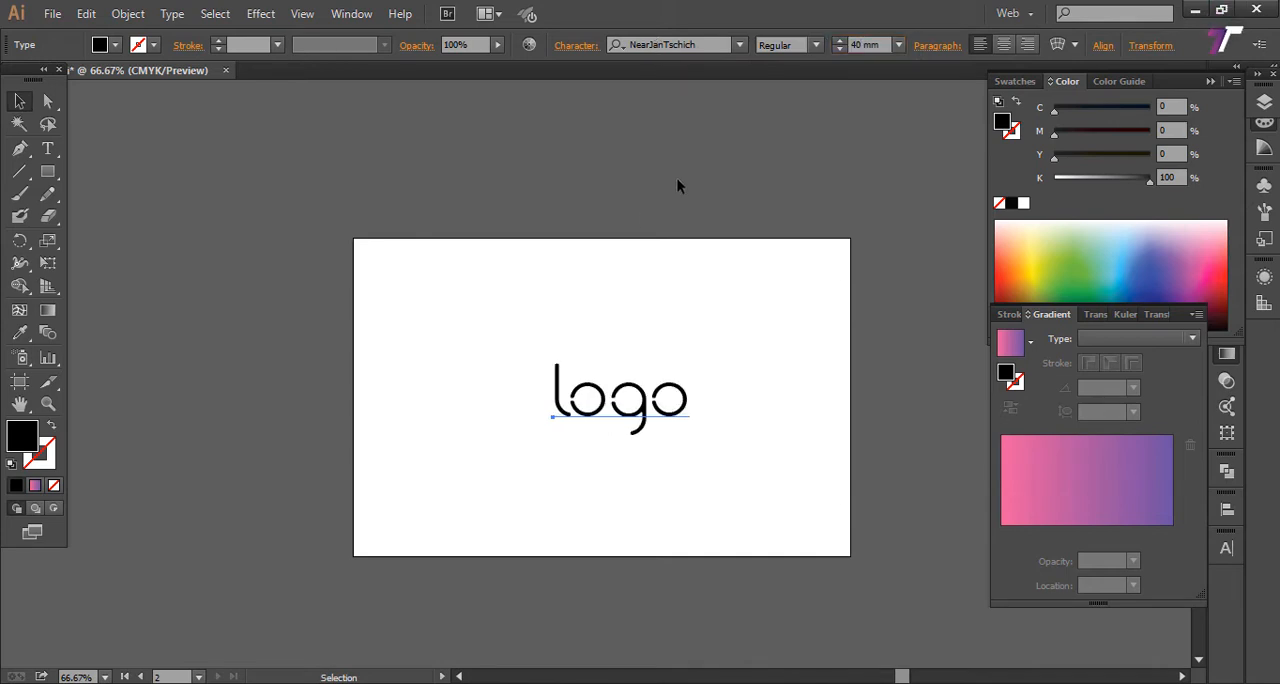
Step: Reposition the enlarged text at the center of the artboard and deselect it
left_click_drag(655, 405, 624, 412)
left_click(757, 414)
left_click(760, 403)
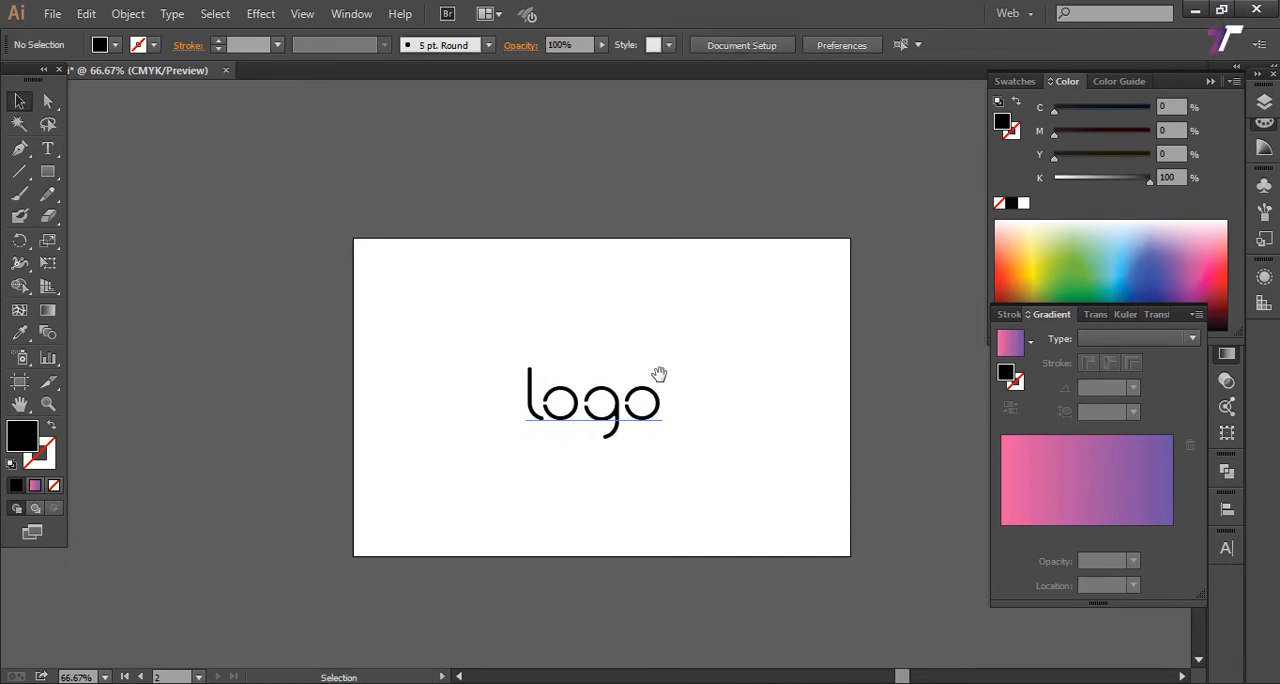
Step: Expand the "logo" text into outlines with Object and Fill included, leaving it deselected
left_click_drag(660, 372, 527, 404)
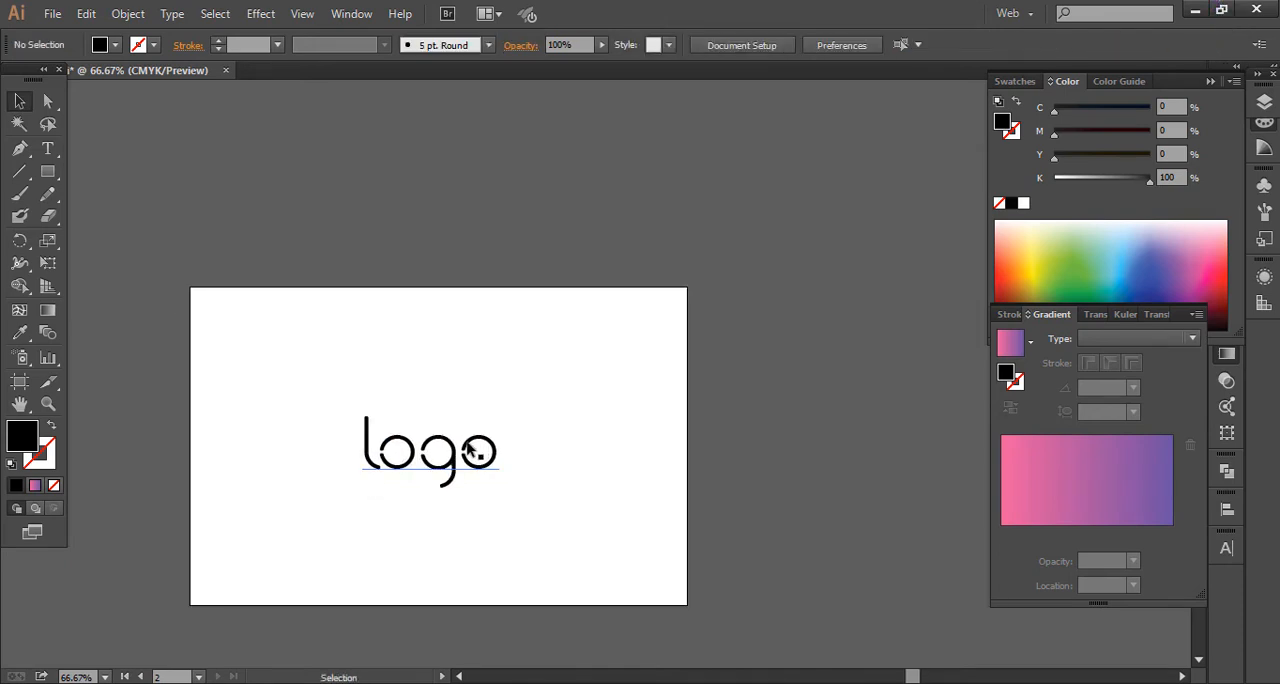
key("z")
left_click_drag(322, 380, 620, 540)
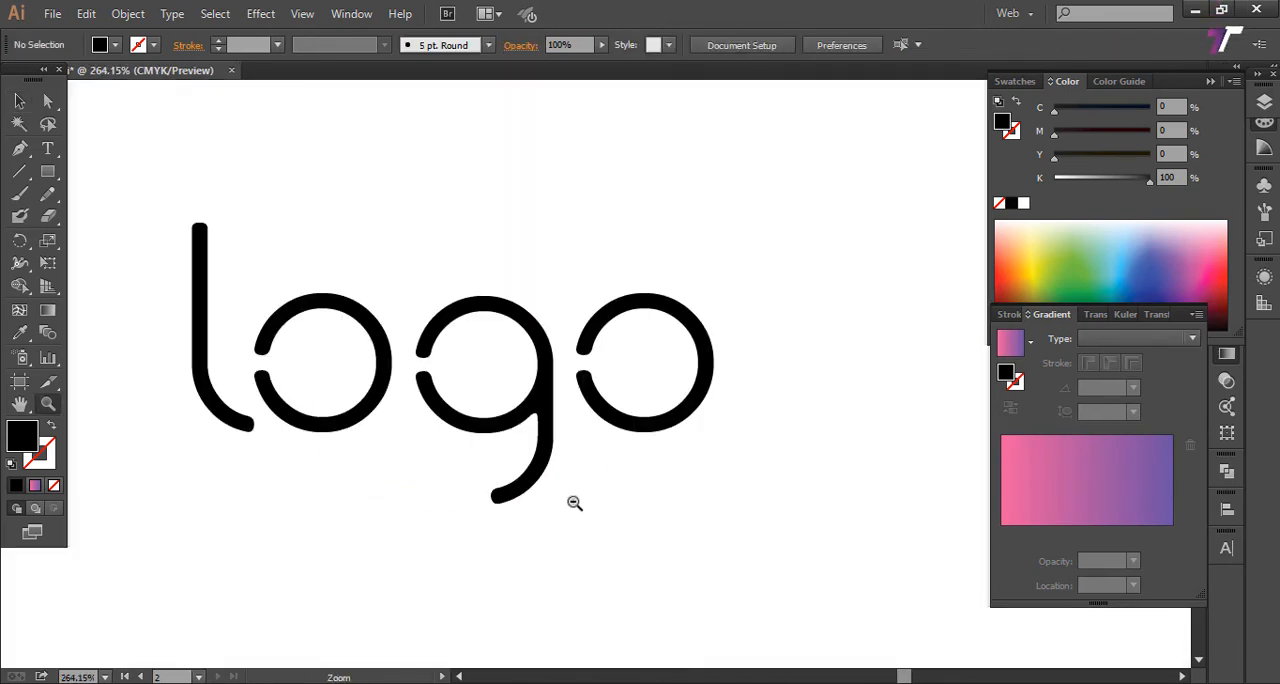
left_click(574, 503, "alt")
left_click(520, 452, "alt")
left_click_drag(501, 302, 465, 480)
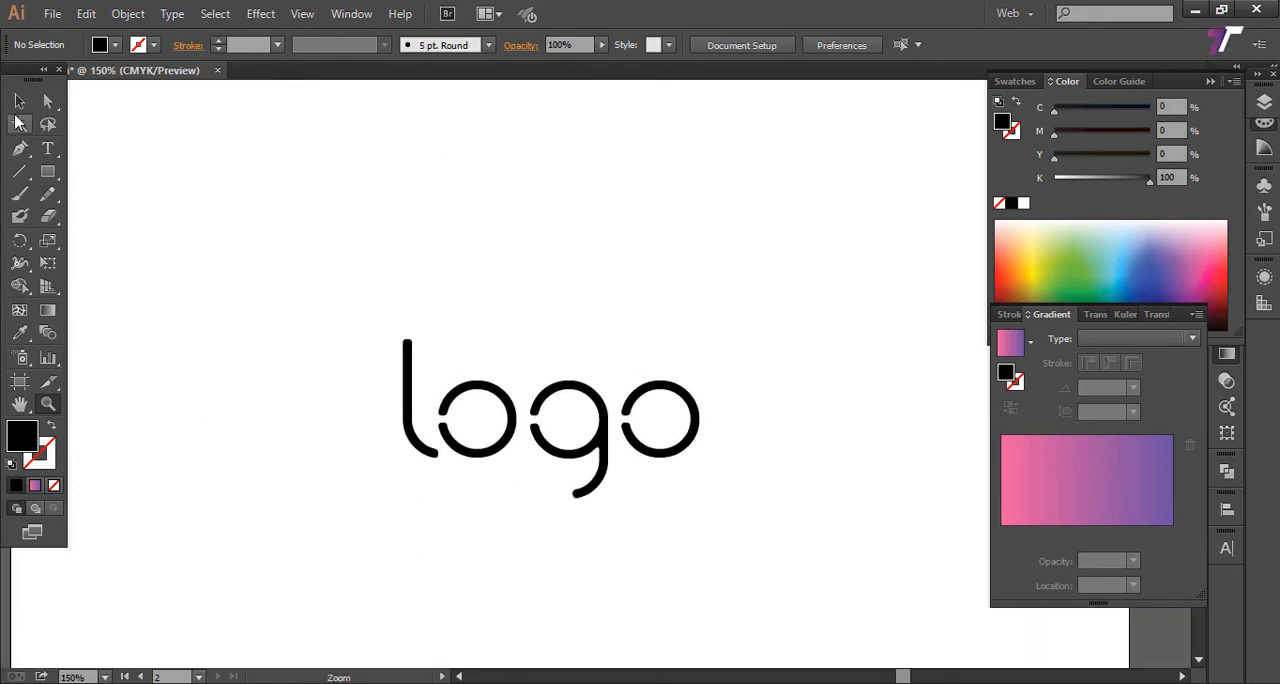
left_click(19, 103)
left_click_drag(323, 294, 604, 506)
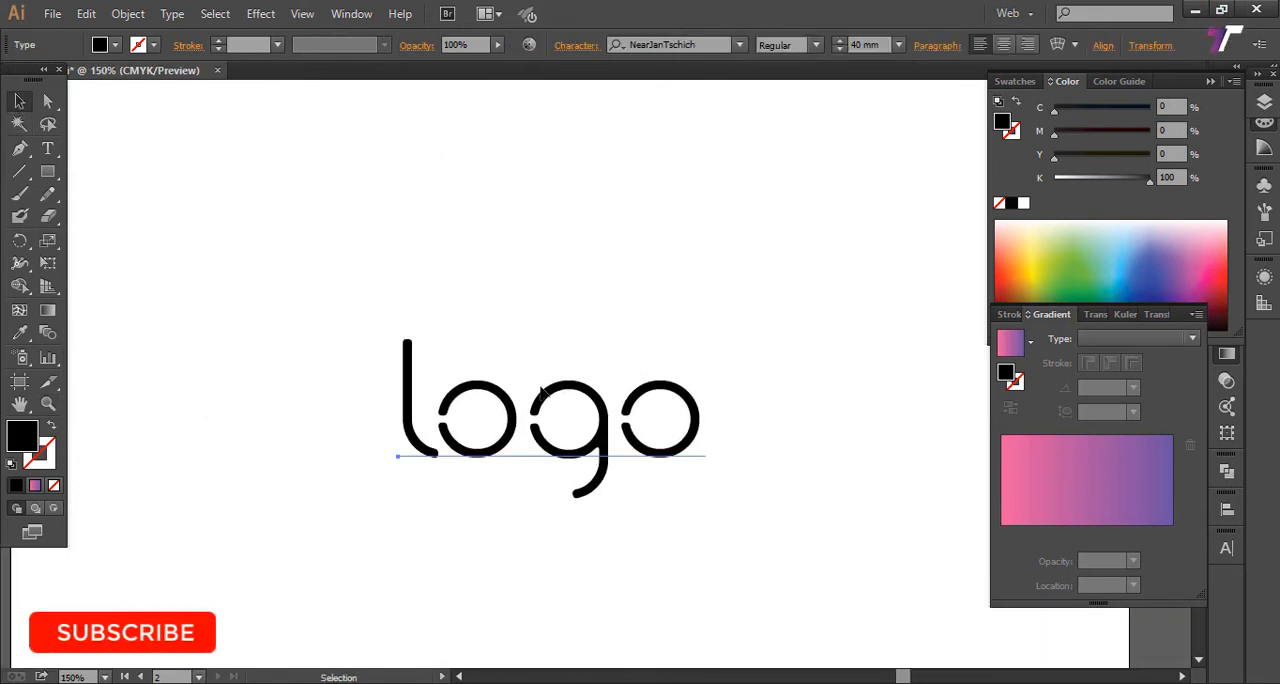
left_click(125, 14)
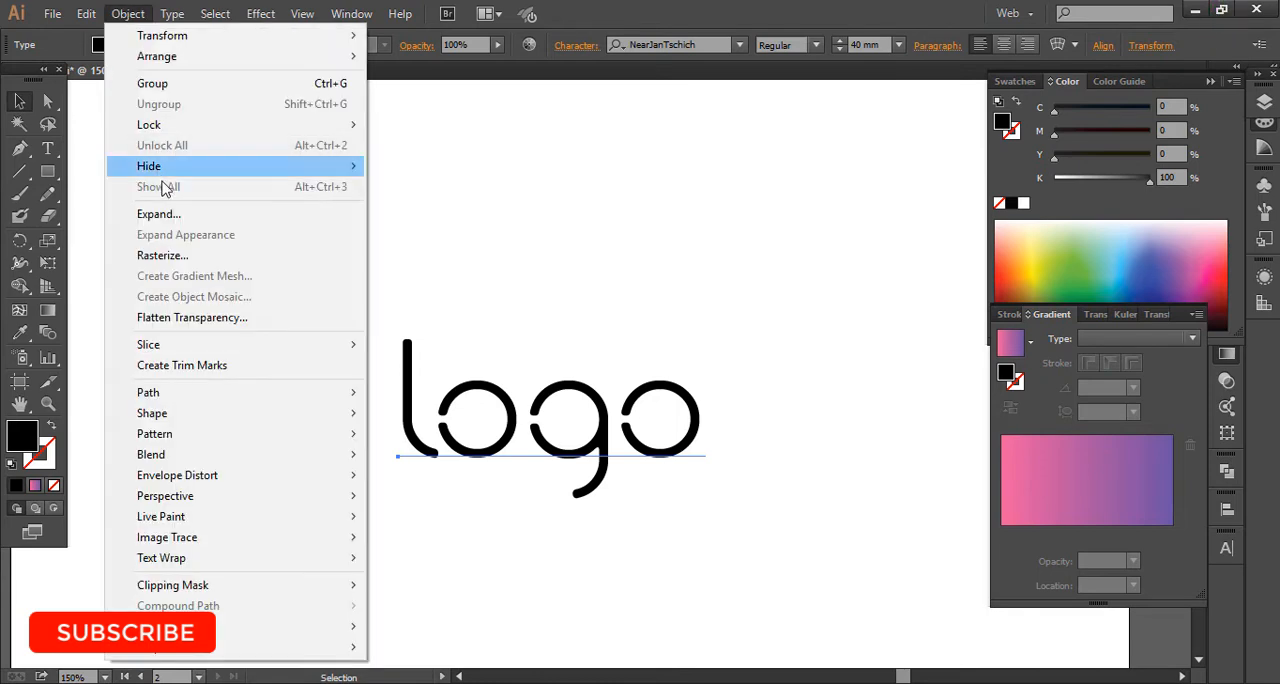
left_click(162, 213)
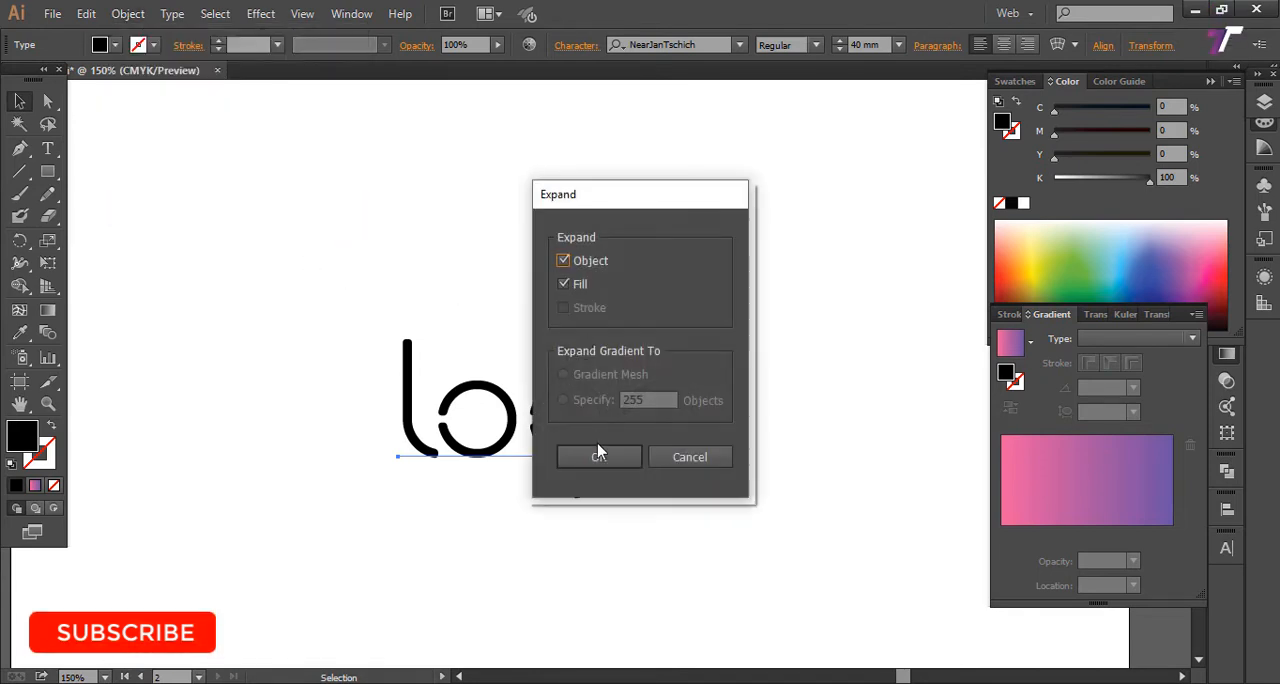
left_click(598, 455)
left_click(614, 309)
scroll(253, 398, "up", 2)
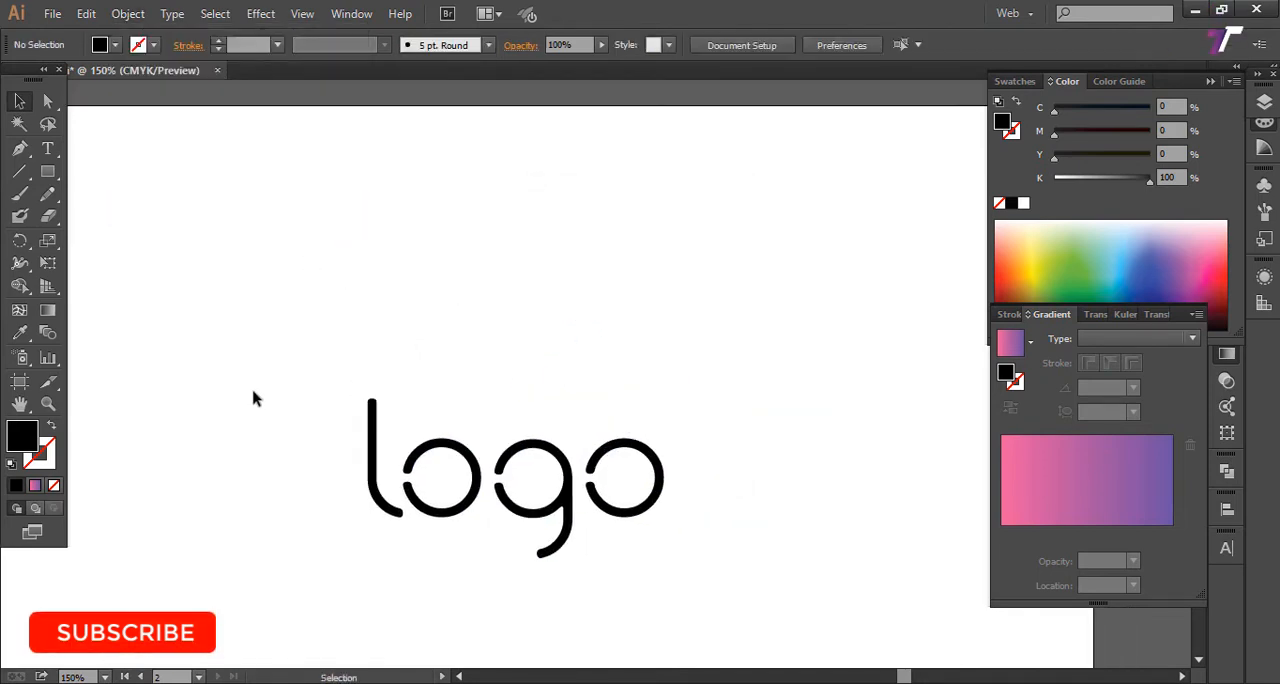
Step: Ungroup the expanded "logo" outlines so each letter can be selected separately
left_click_drag(253, 398, 612, 570)
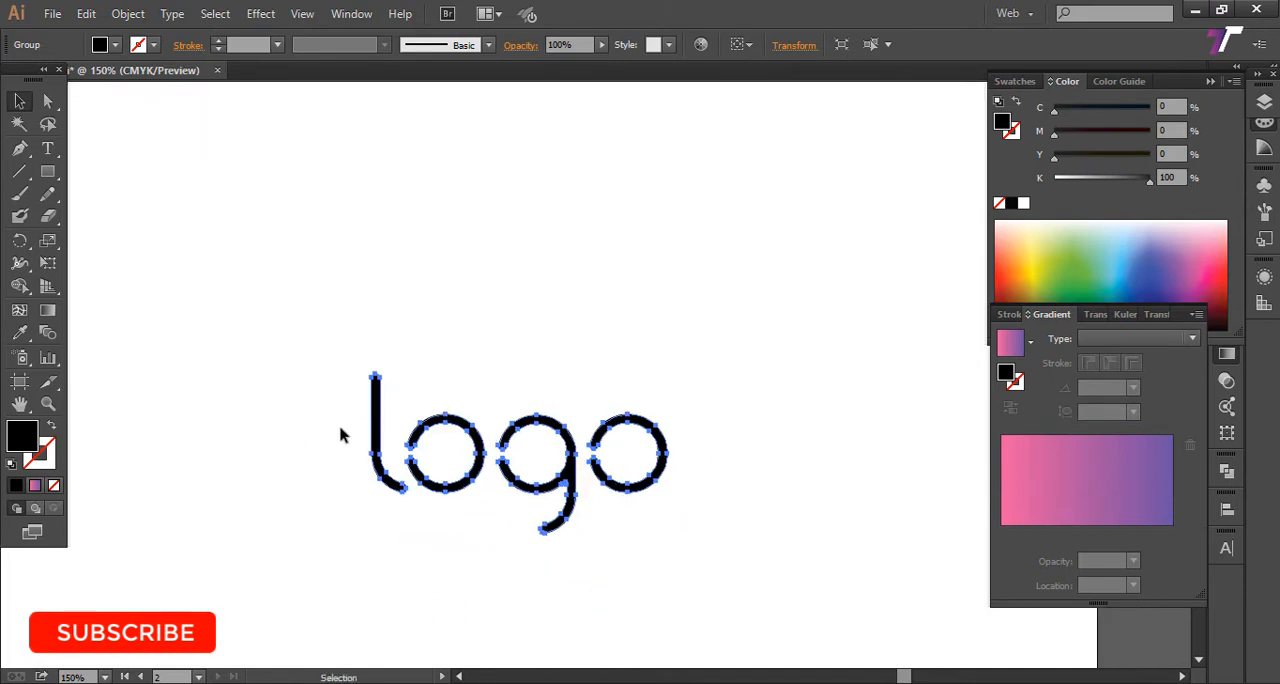
left_click(278, 429)
scroll(366, 478, "right", 3)
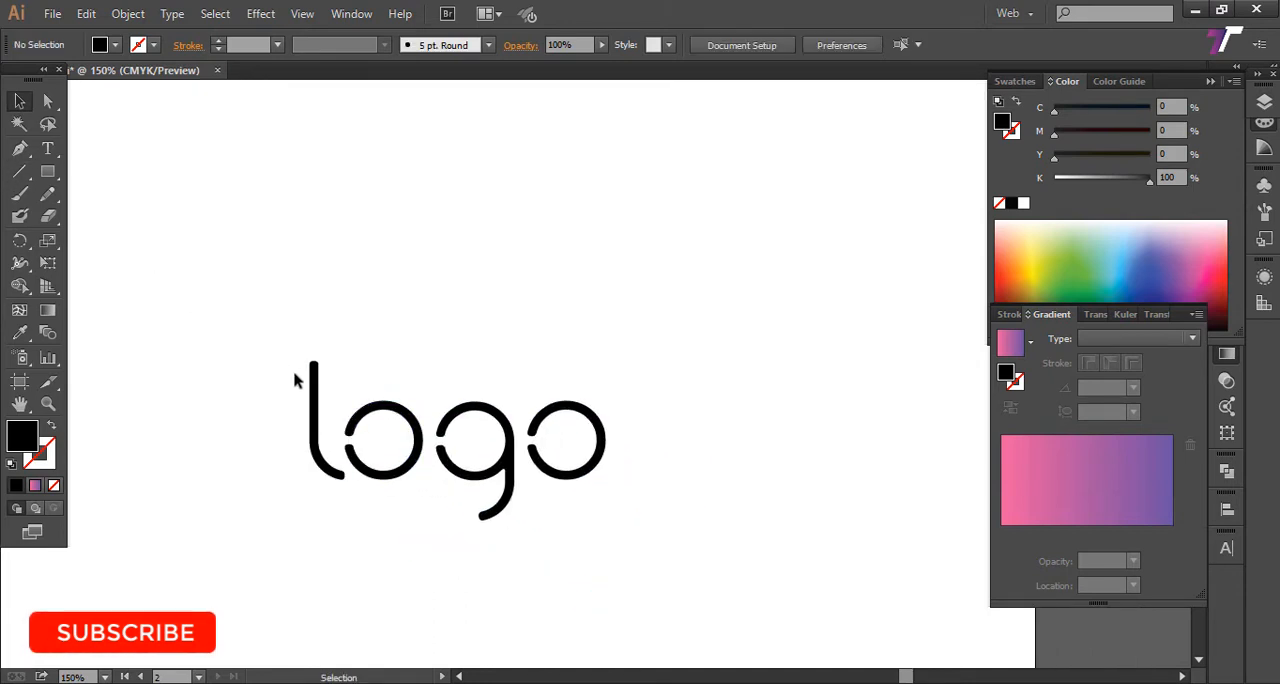
left_click(560, 418)
right_click(560, 411)
left_click(597, 514)
left_click(560, 375)
left_click(531, 450)
left_click(650, 390)
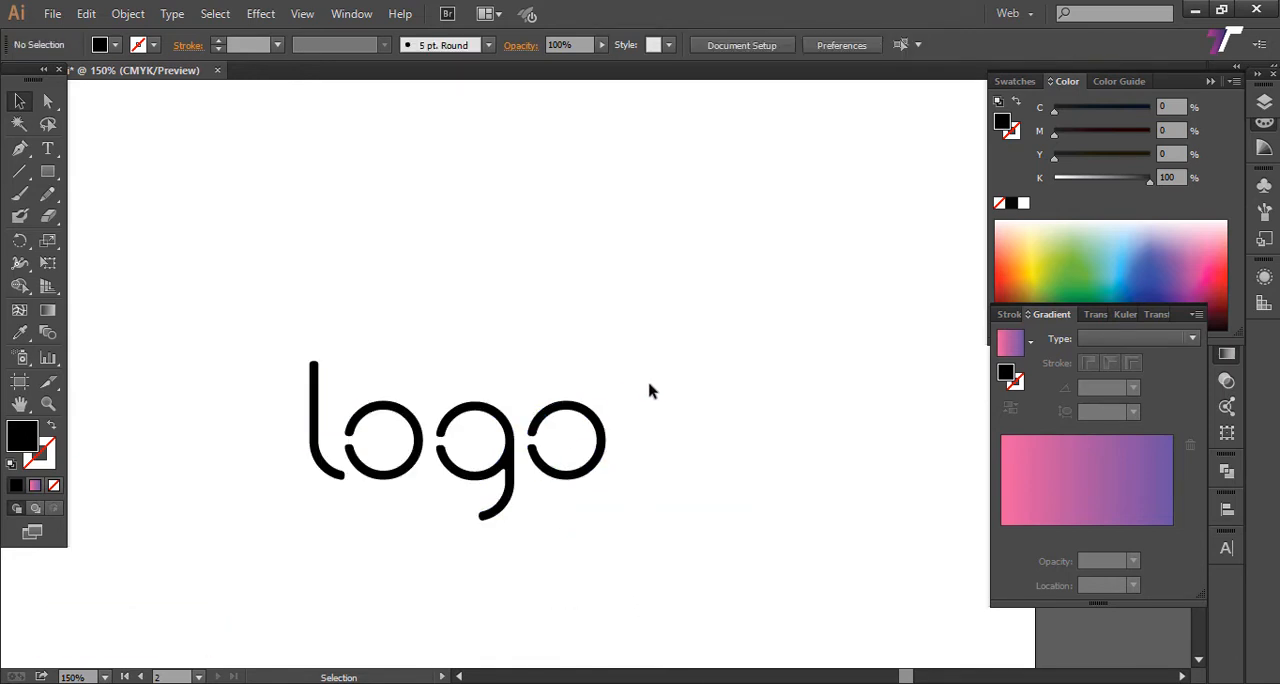
Step: Rotate the last letter "o" half a turn so its gap faces away from the "g"
left_click_drag(650, 390, 537, 540)
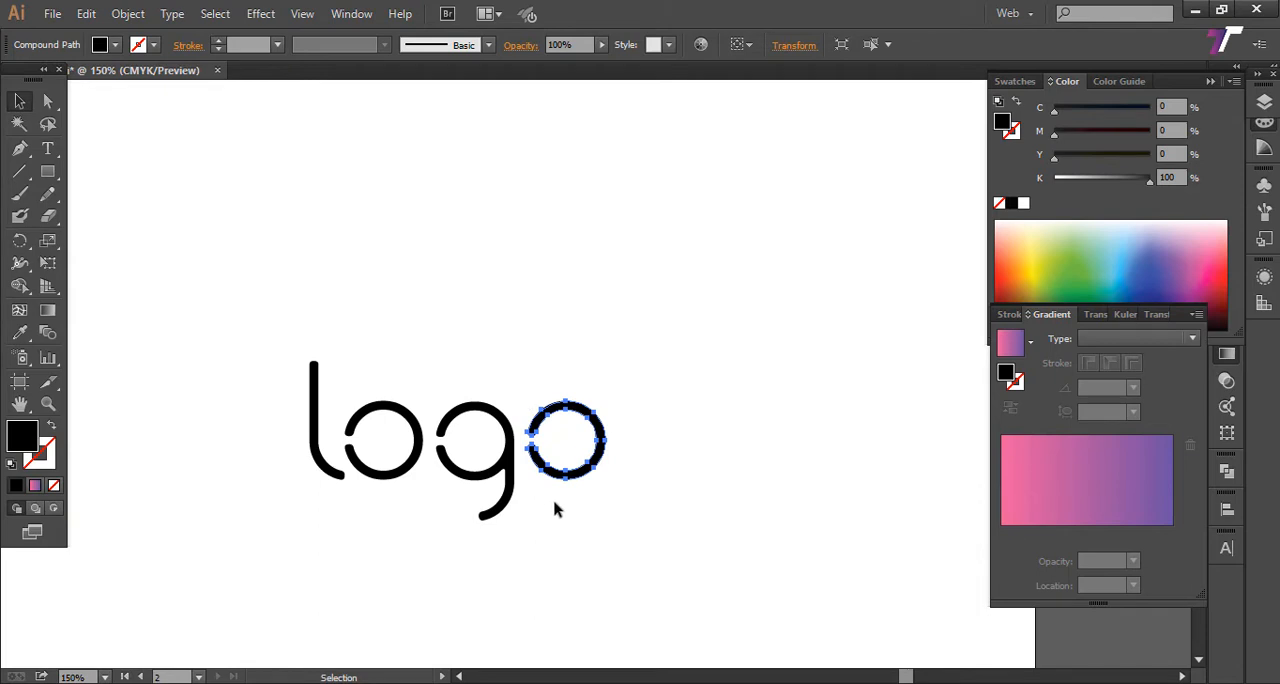
left_click(17, 249)
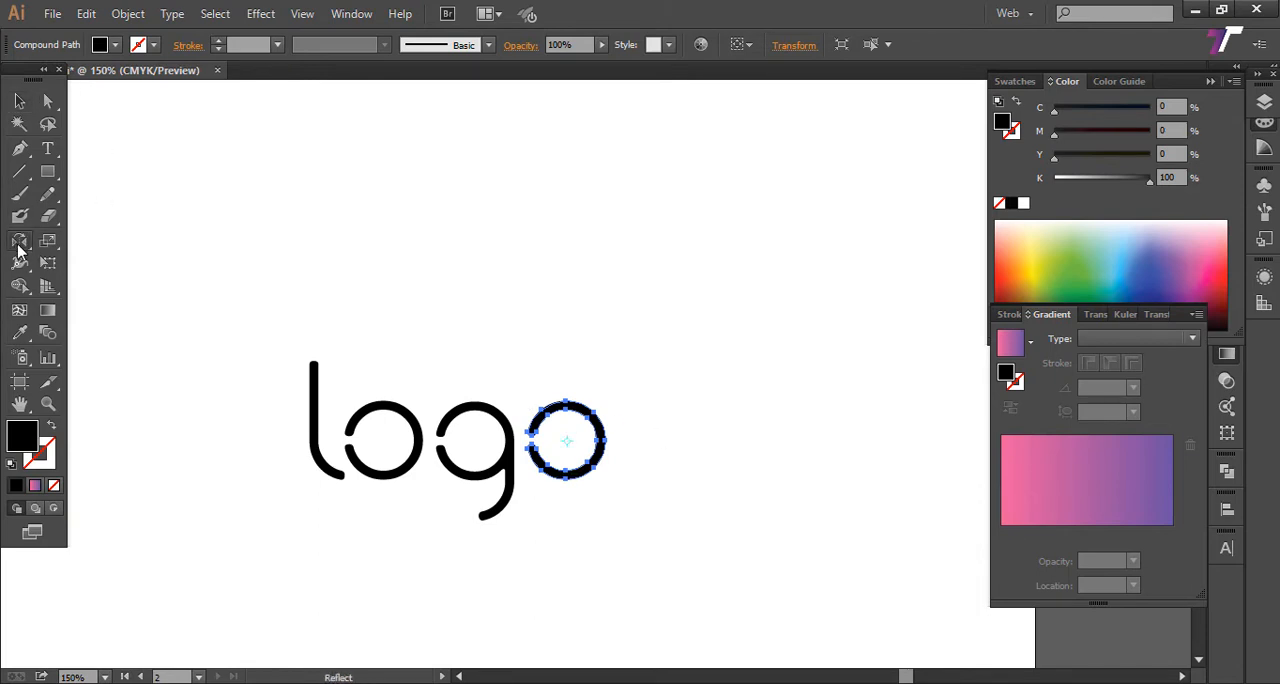
left_click_drag(17, 249, 127, 243)
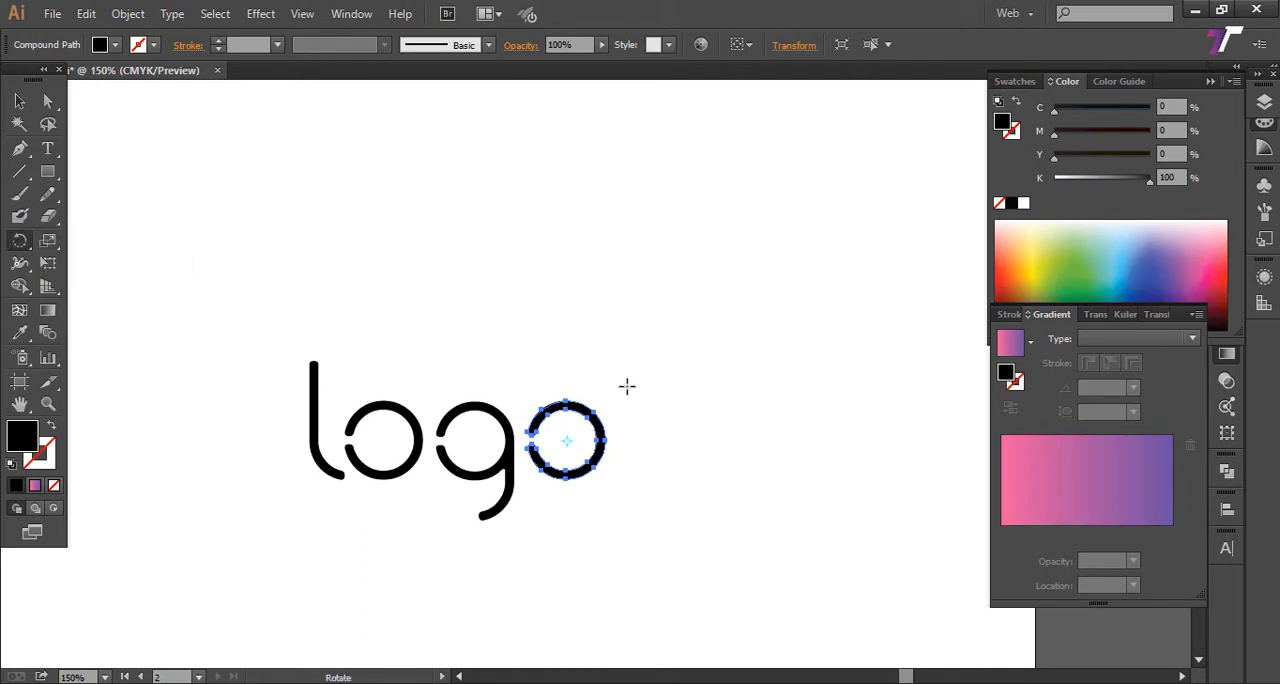
left_click_drag(587, 347, 580, 557)
left_click(20, 101)
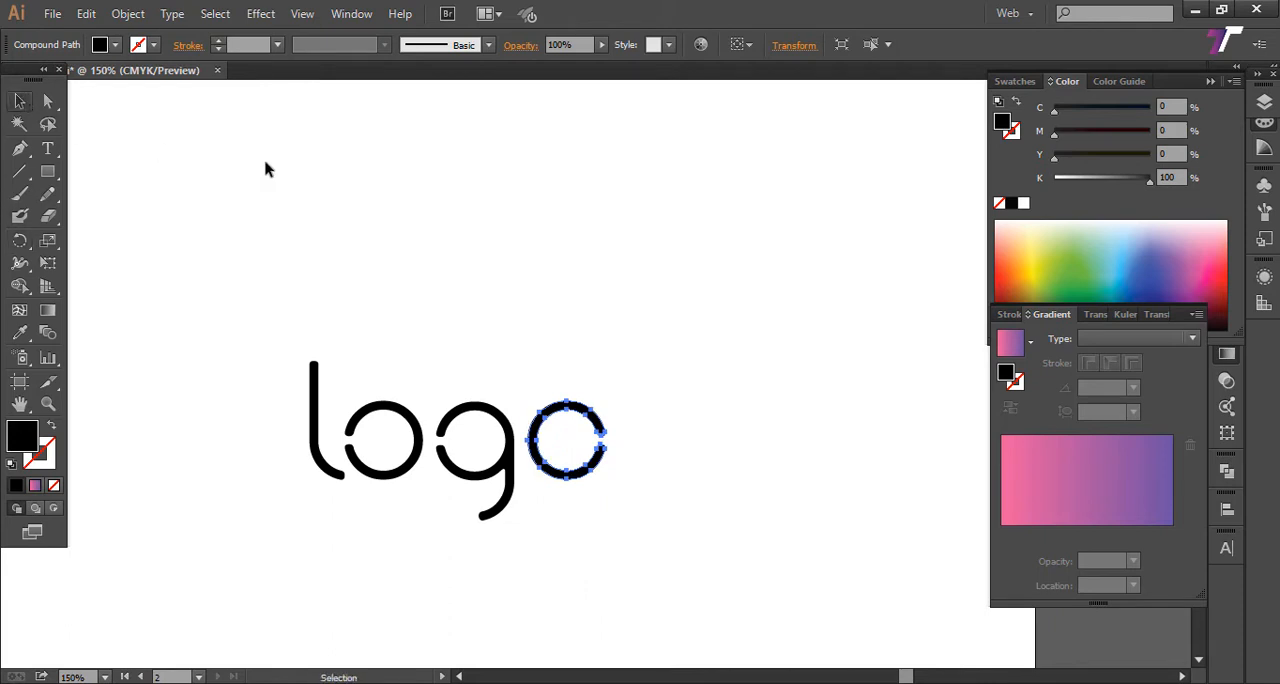
left_click(315, 243)
left_click_drag(391, 300, 407, 282)
left_click_drag(246, 314, 729, 493)
left_click_drag(622, 469, 651, 537)
left_click_drag(470, 423, 484, 359)
left_click(606, 315)
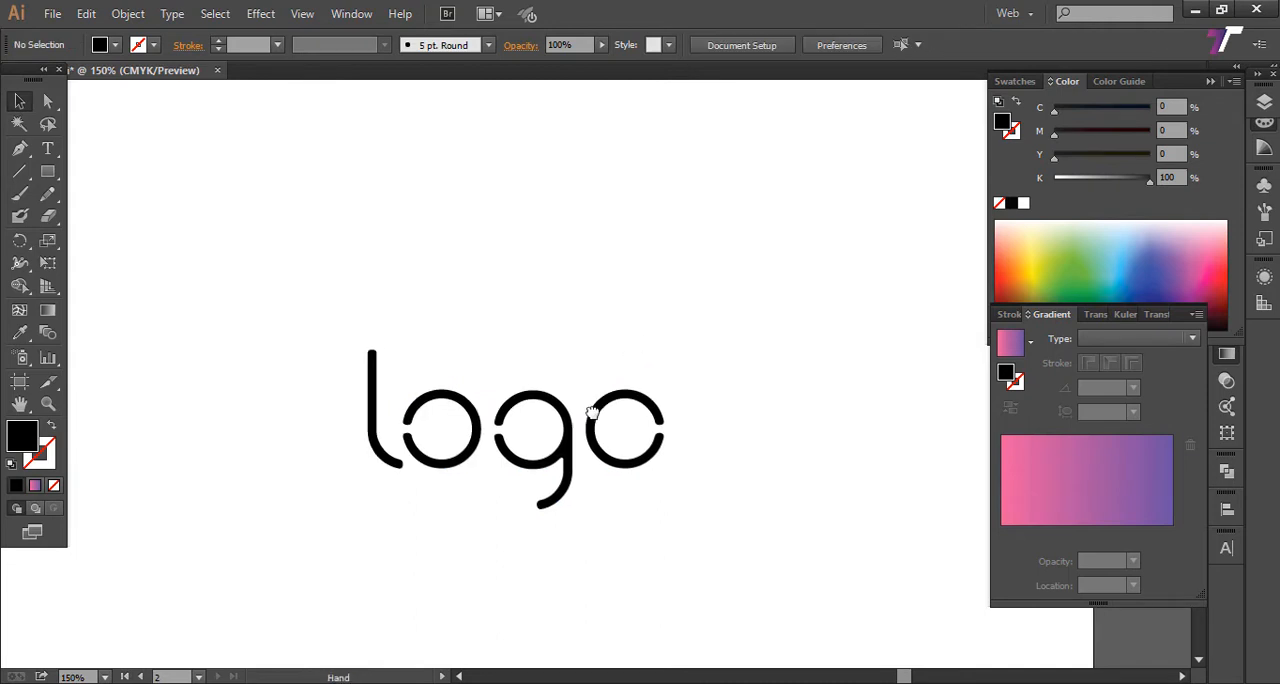
Step: Draw a black-filled circle with the Ellipse tool, centered above the last "o" and slightly smaller than that letter
left_click_drag(591, 409, 528, 500)
left_click(49, 177)
left_click_drag(50, 180, 147, 227)
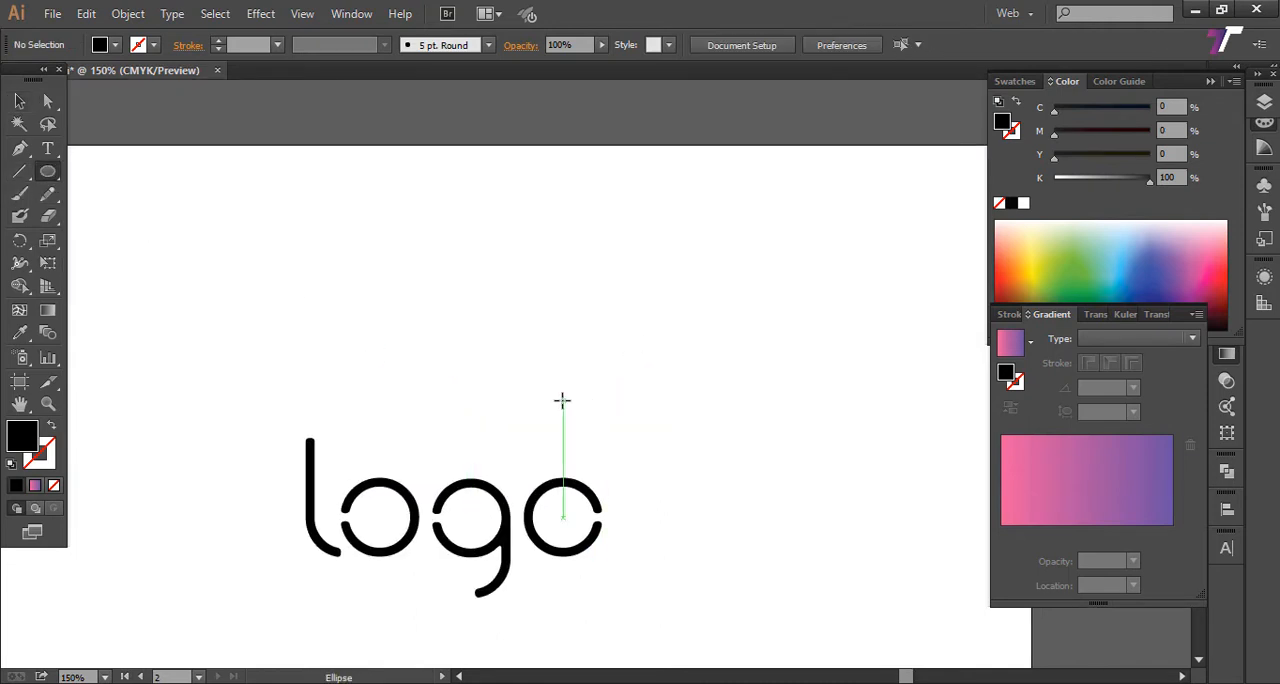
left_click_drag(564, 400, 592, 430)
left_click(22, 103)
Step: Move the circle onto the center of the last "o" and switch the artwork to outline view
left_click_drag(733, 419, 709, 349)
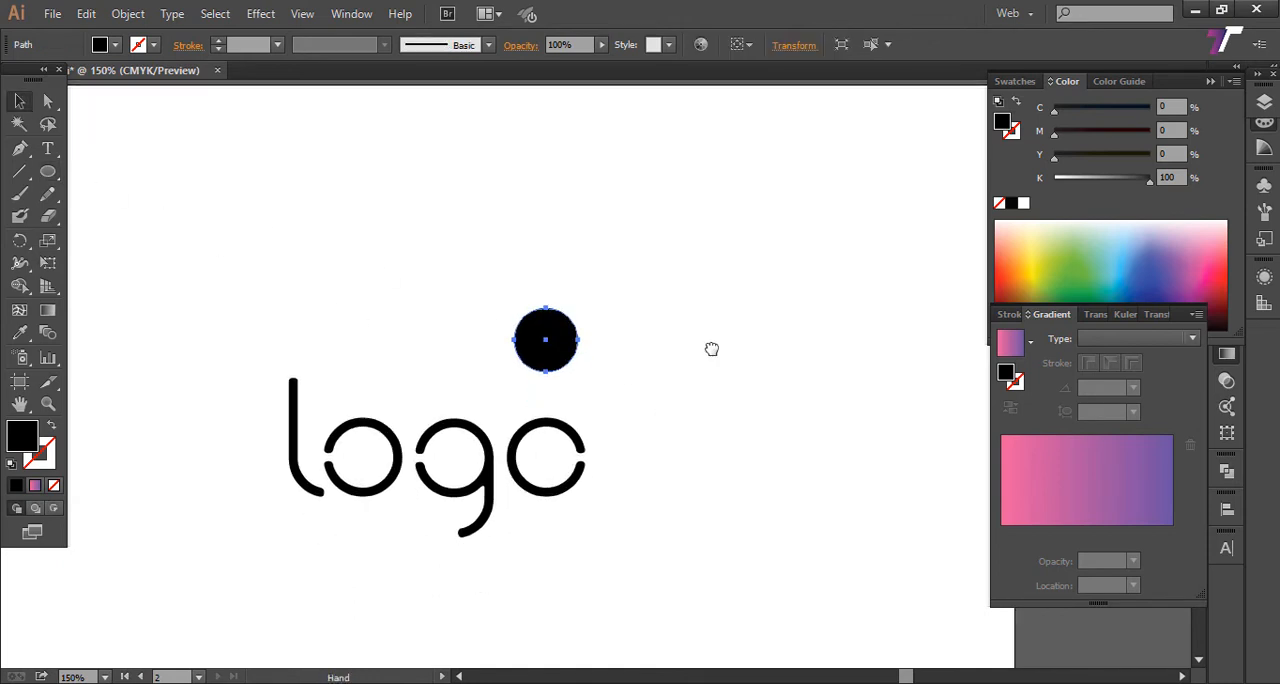
left_click_drag(538, 339, 540, 453)
key("ctrl+y")
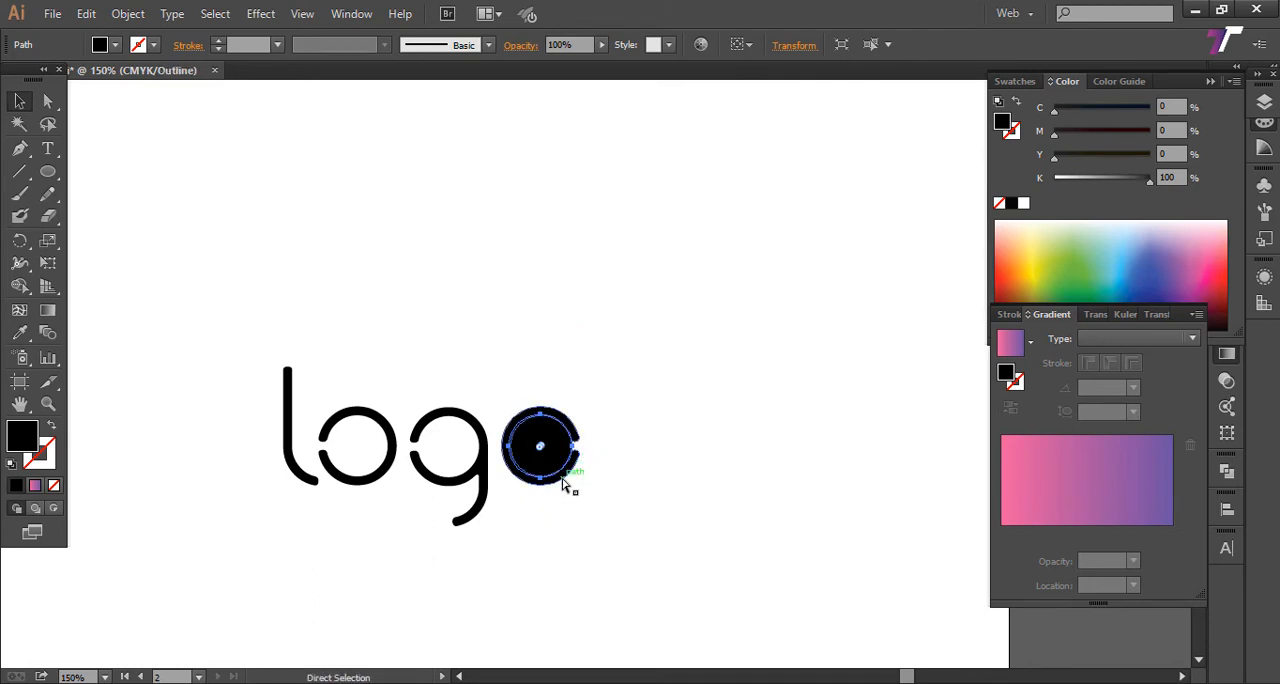
key("z")
left_click_drag(420, 358, 660, 544)
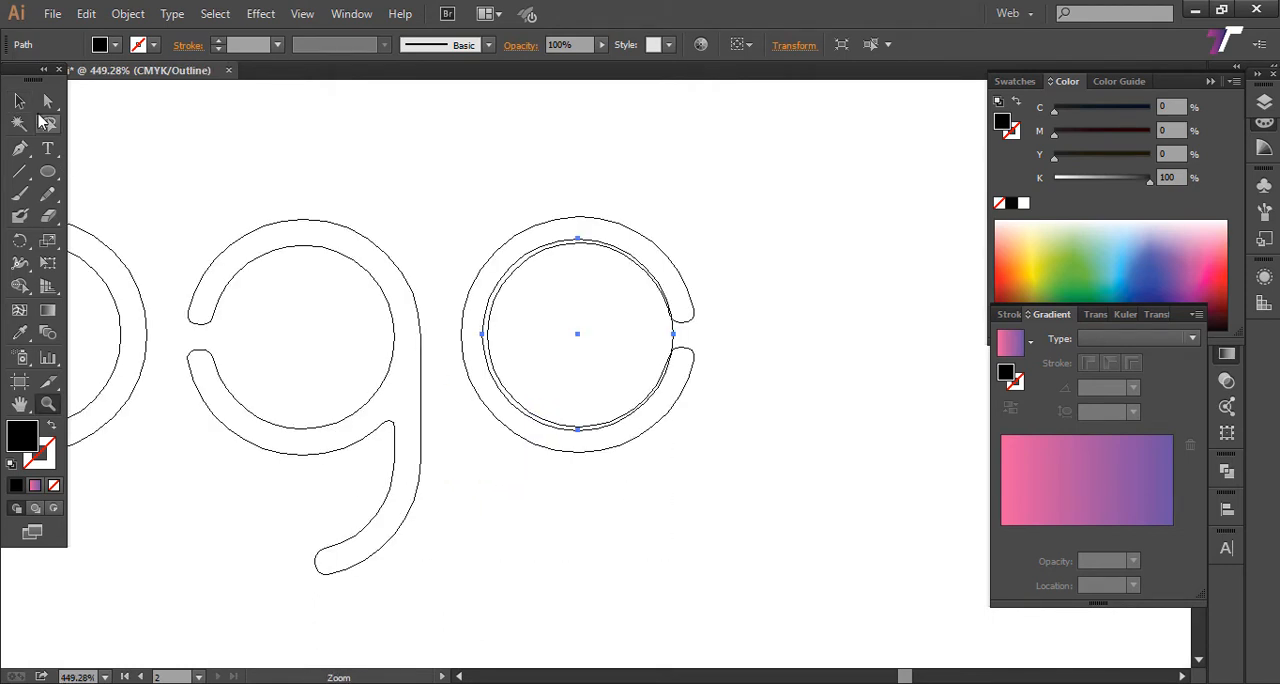
Step: Scale the circle down proportionally about its center with Free Transform, leaving an even gap inside the last "o"
left_click(19, 101)
key("ctrl+t")
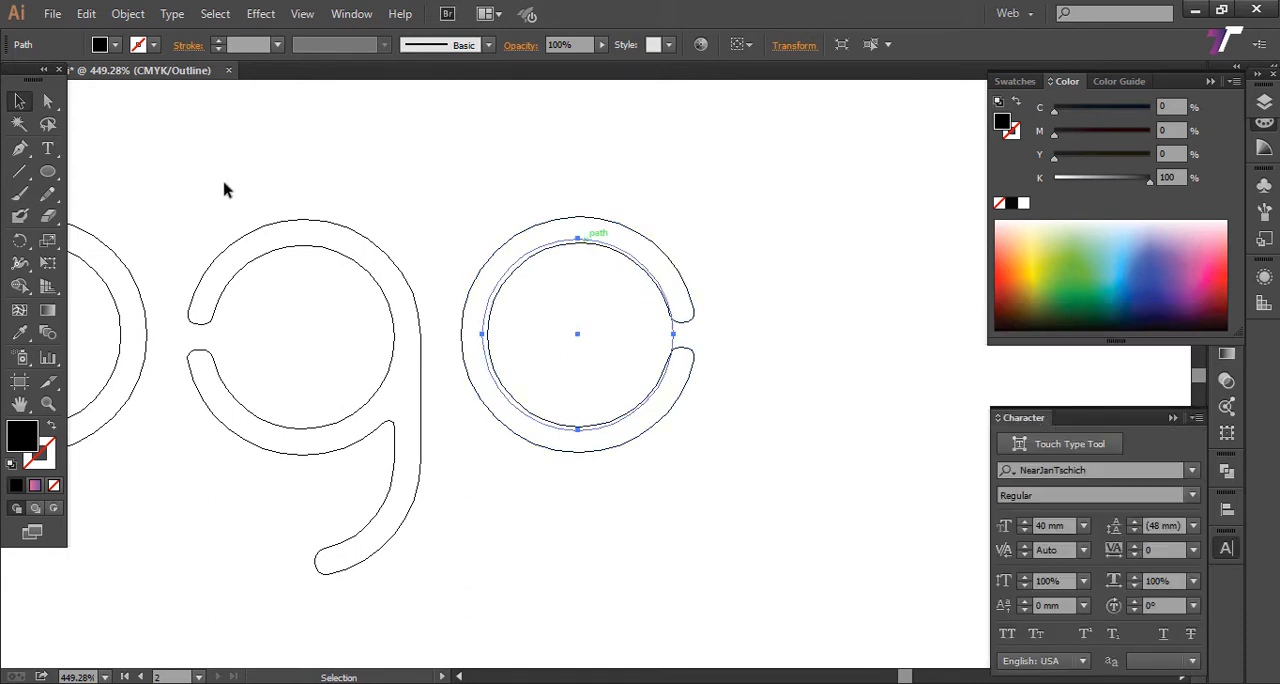
key("e")
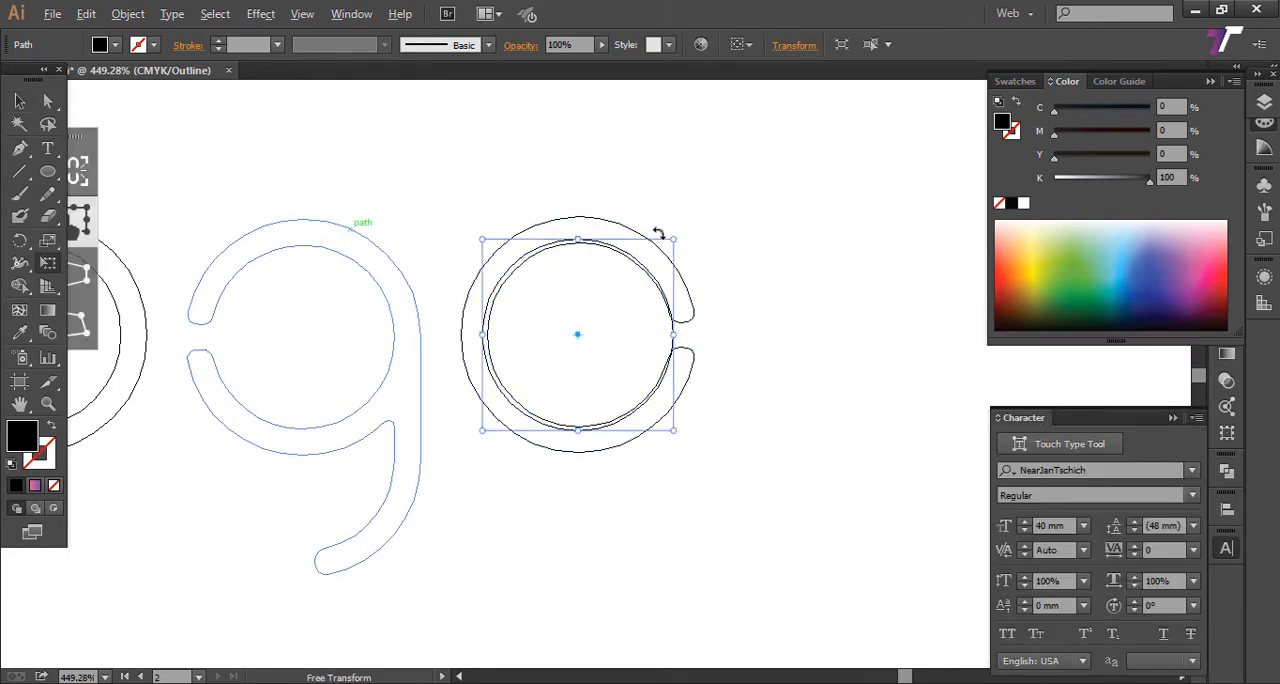
left_click_drag(673, 240, 665, 250)
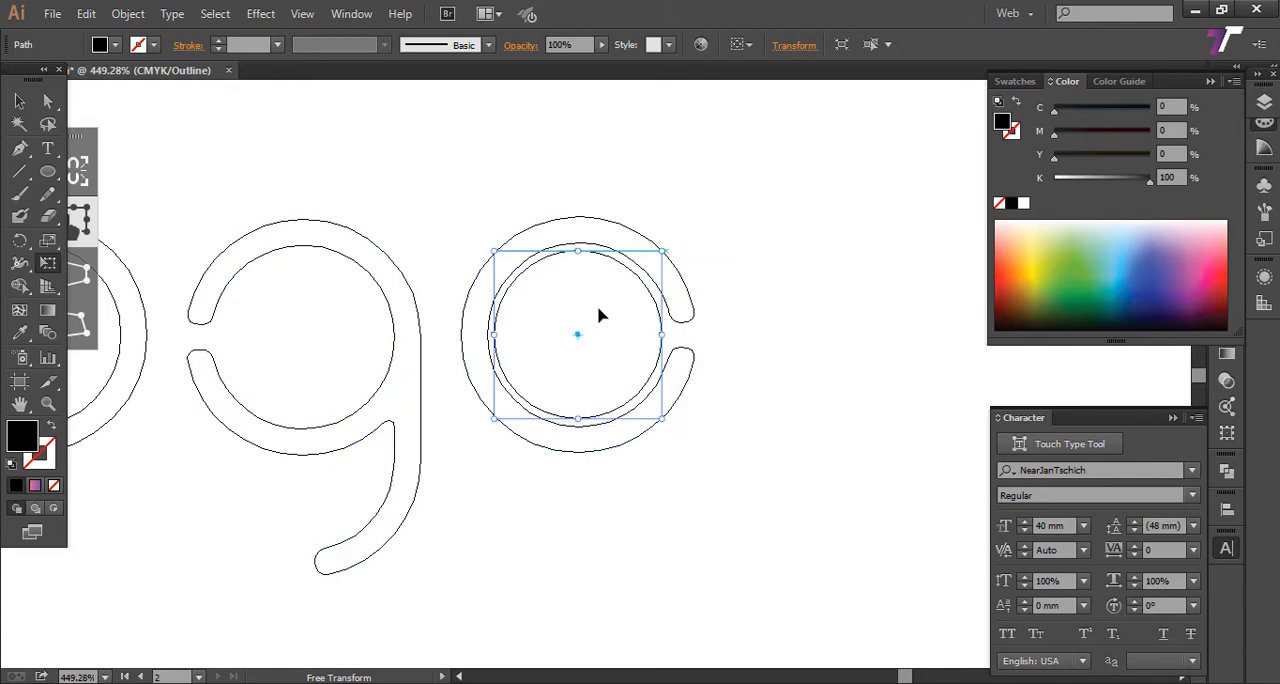
left_click_drag(680, 349, 668, 341)
key("ctrl+z")
left_click(20, 101)
key("e")
left_click_drag(659, 260, 654, 258)
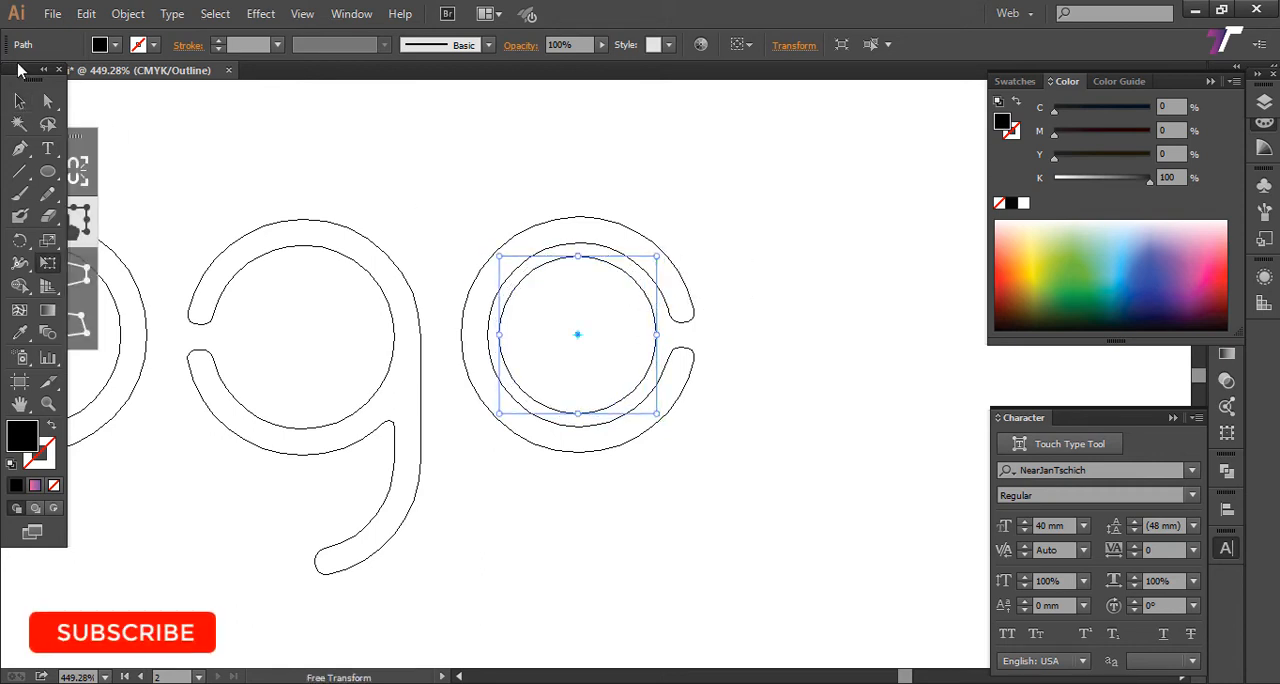
key("v")
left_click(465, 149)
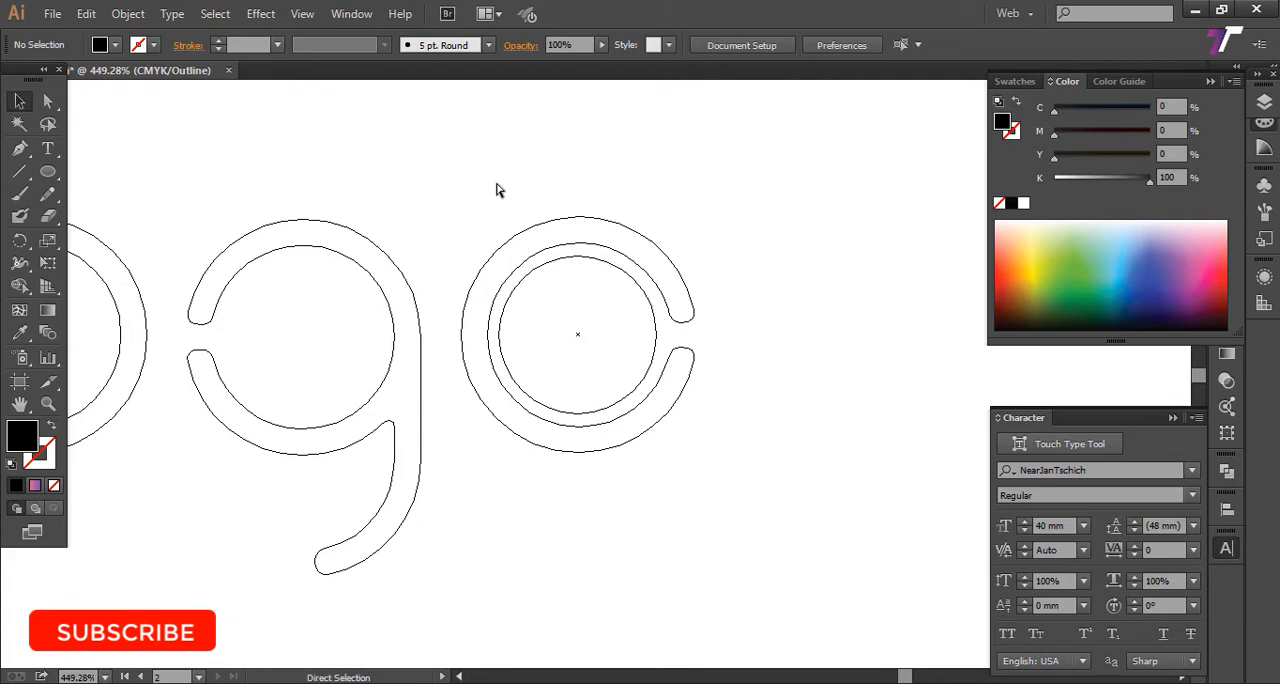
Step: Return the artwork to preview mode and center-align the circle with the last "o"
key("ctrl+y")
left_click_drag(549, 216, 630, 386)
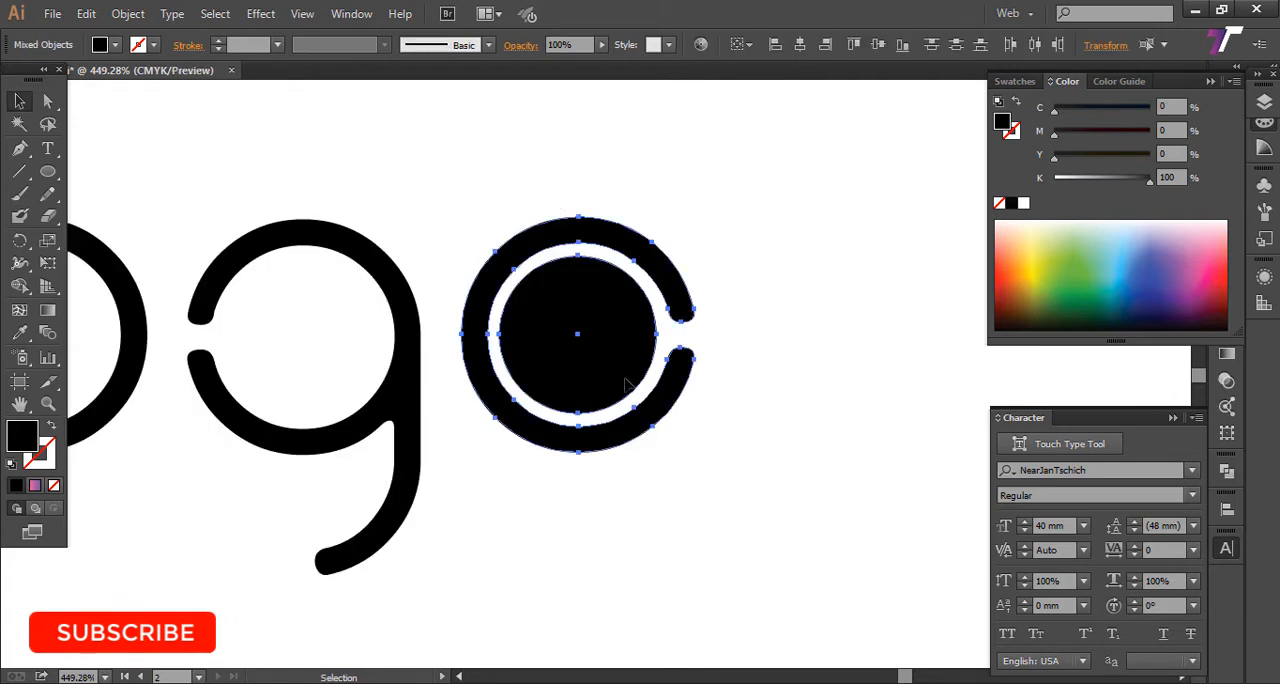
left_click(350, 14)
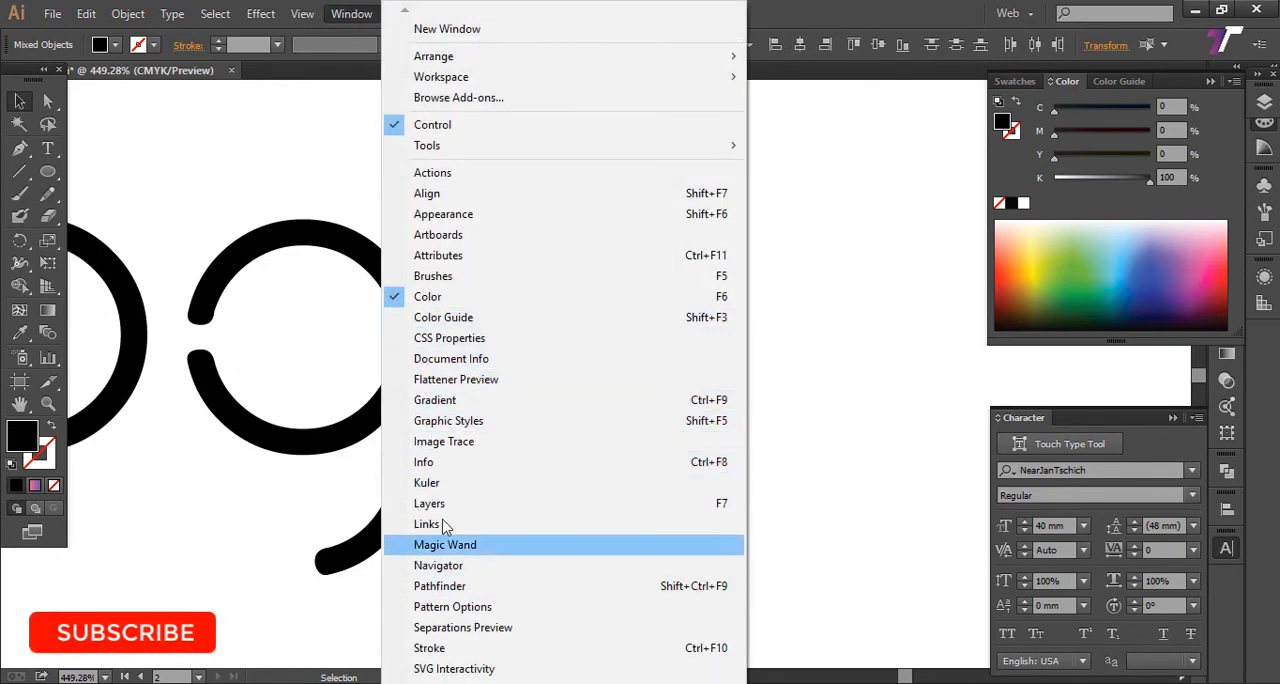
left_click(455, 195)
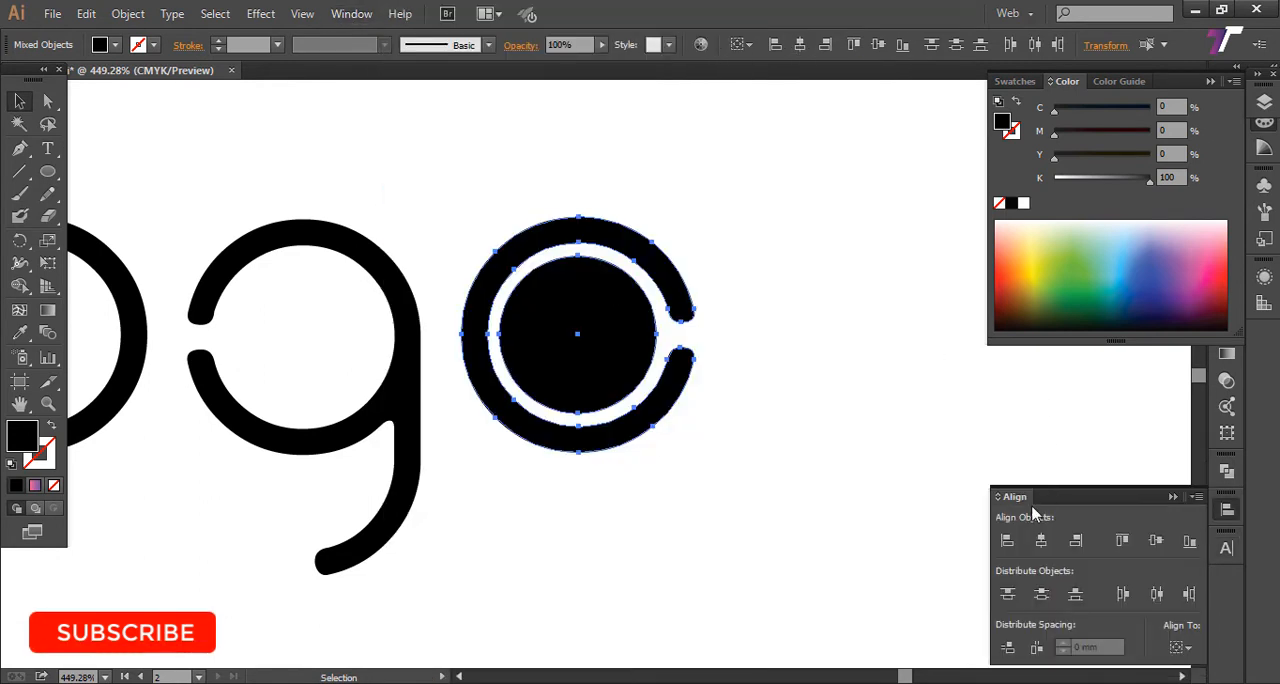
left_click_drag(503, 164, 700, 468)
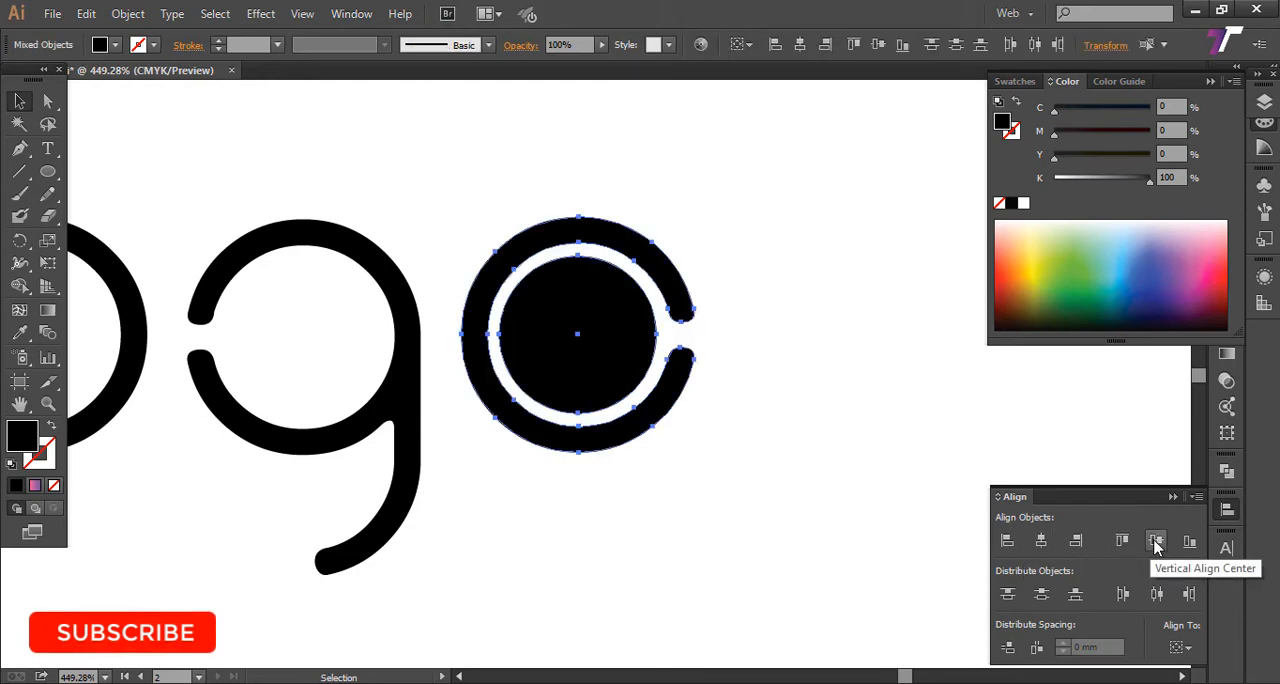
left_click(801, 407)
Step: Duplicate the black circle from the last "o" into the center of the first "o"
key("z")
left_click(789, 412, "alt")
left_click(788, 412, "alt")
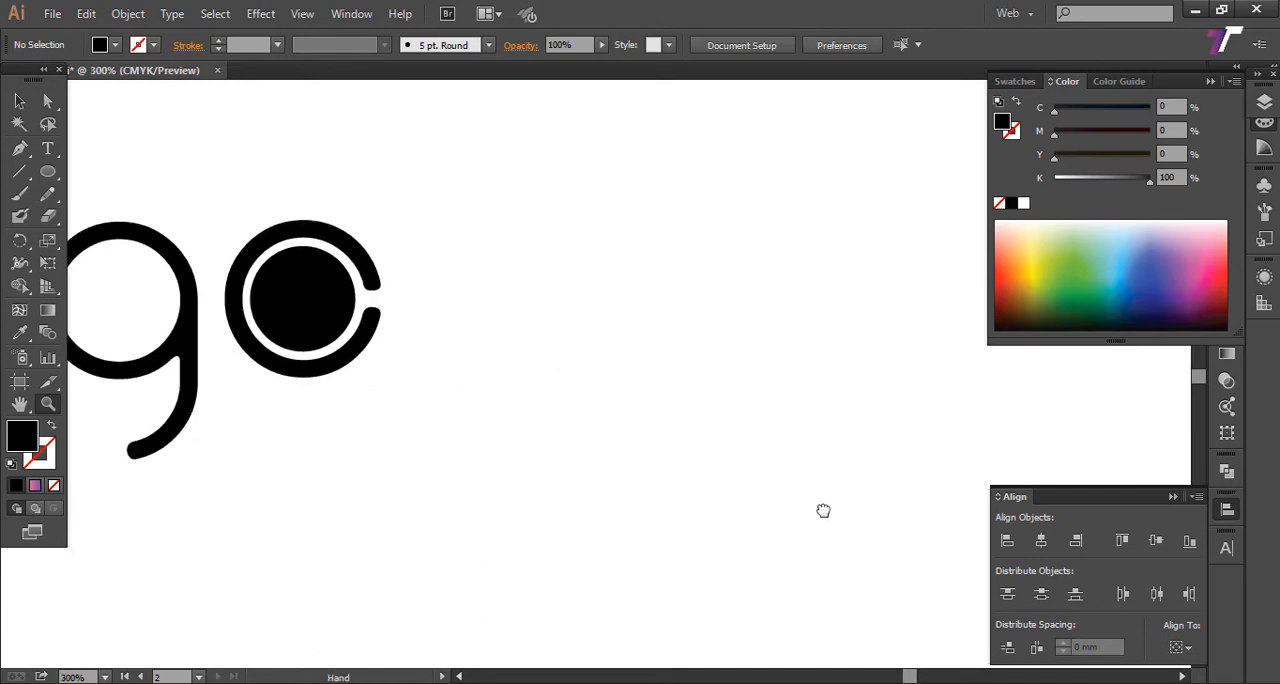
left_click_drag(530, 314, 752, 370)
left_click(683, 394, "alt")
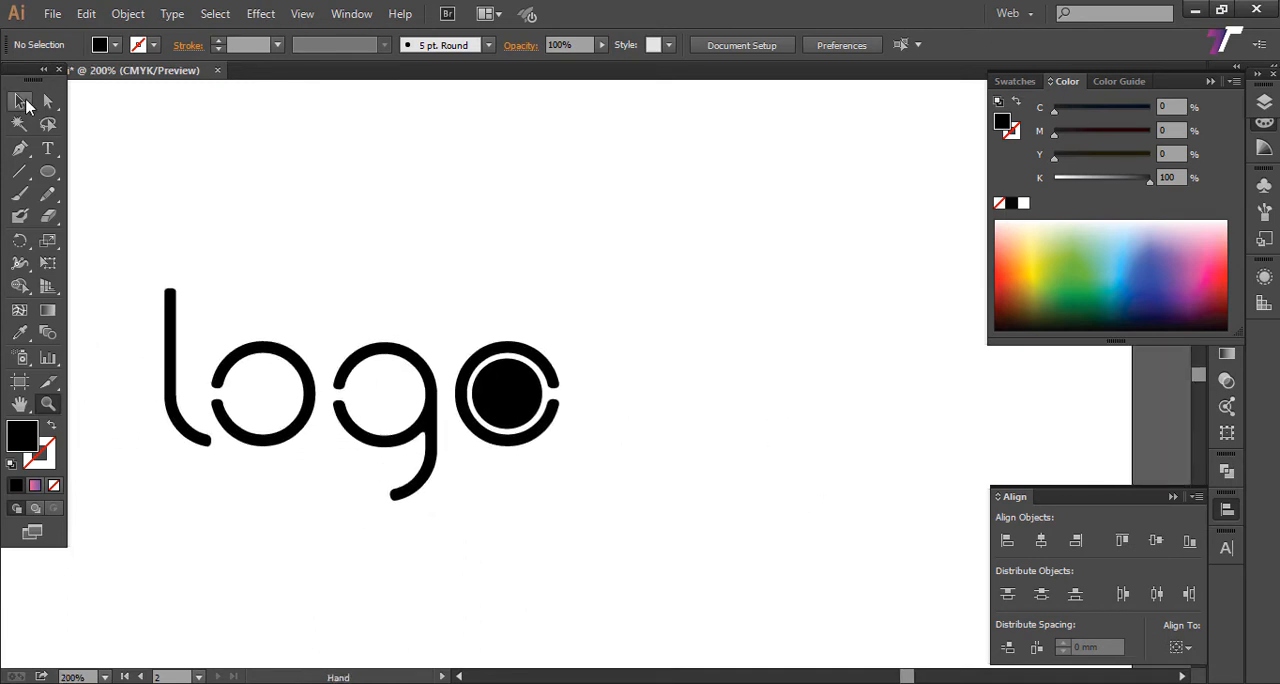
left_click(26, 106)
left_click_drag(579, 297, 495, 450)
left_click(500, 460)
left_click(516, 393)
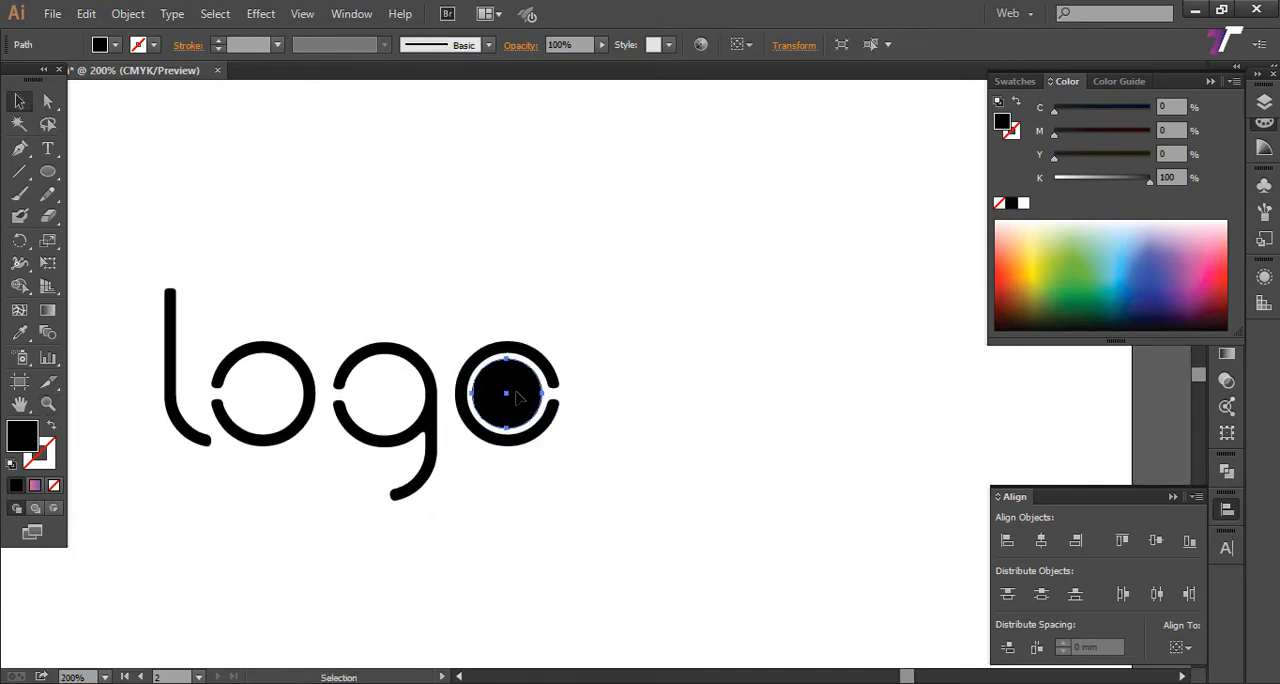
left_click_drag(467, 398, 276, 402)
Step: Center-align the copied circle with the first "o"
left_click_drag(246, 285, 336, 500)
left_click(303, 515)
left_click_drag(225, 310, 285, 485)
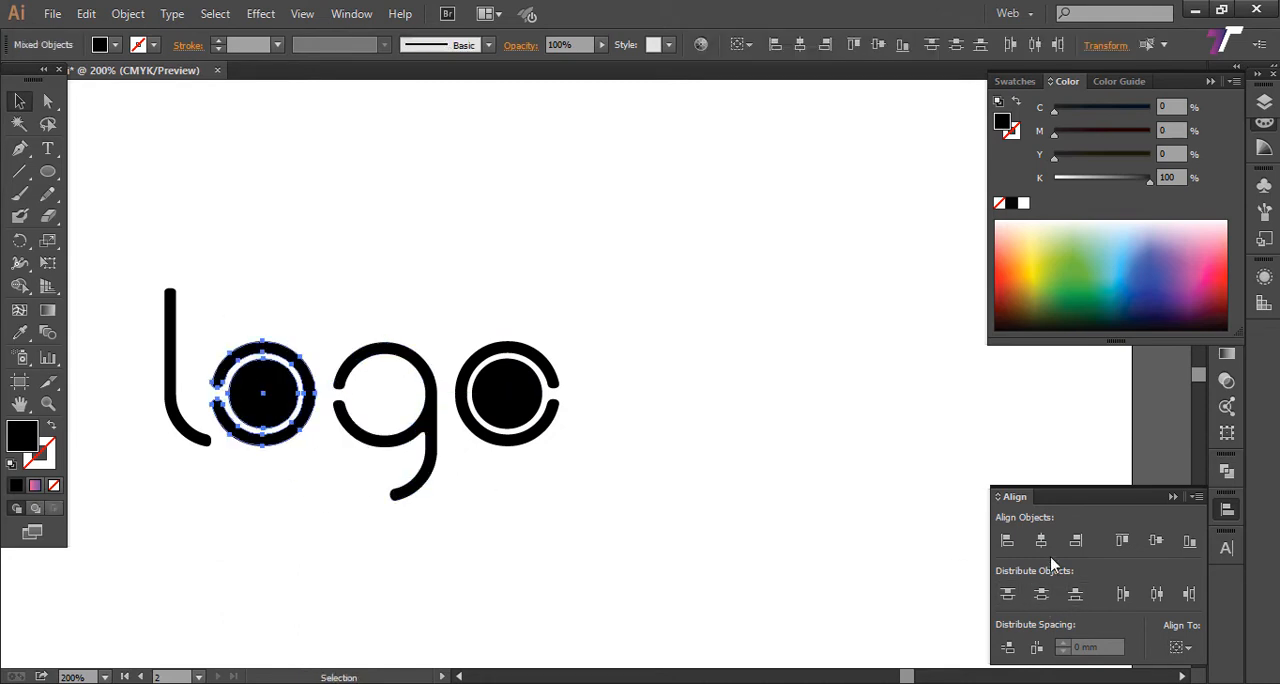
left_click(478, 515)
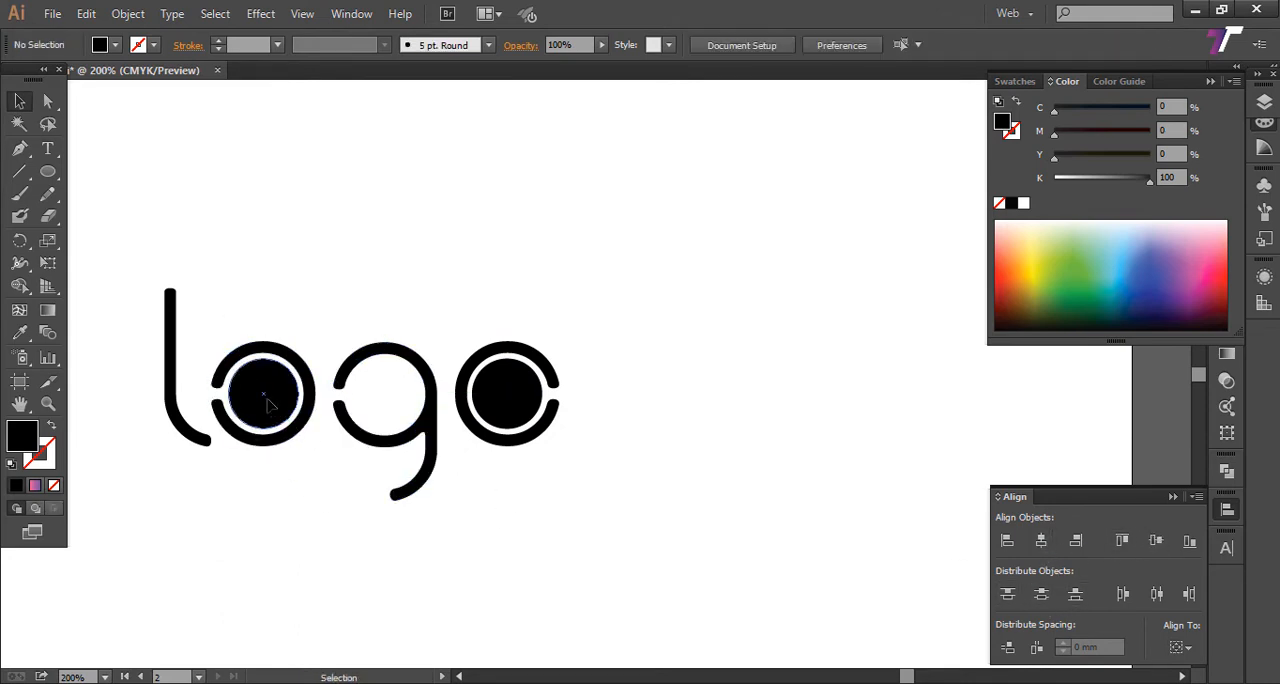
Step: Duplicate the circle of the first "o" into the center of the bowl of the "g"
left_click_drag(262, 418, 394, 422)
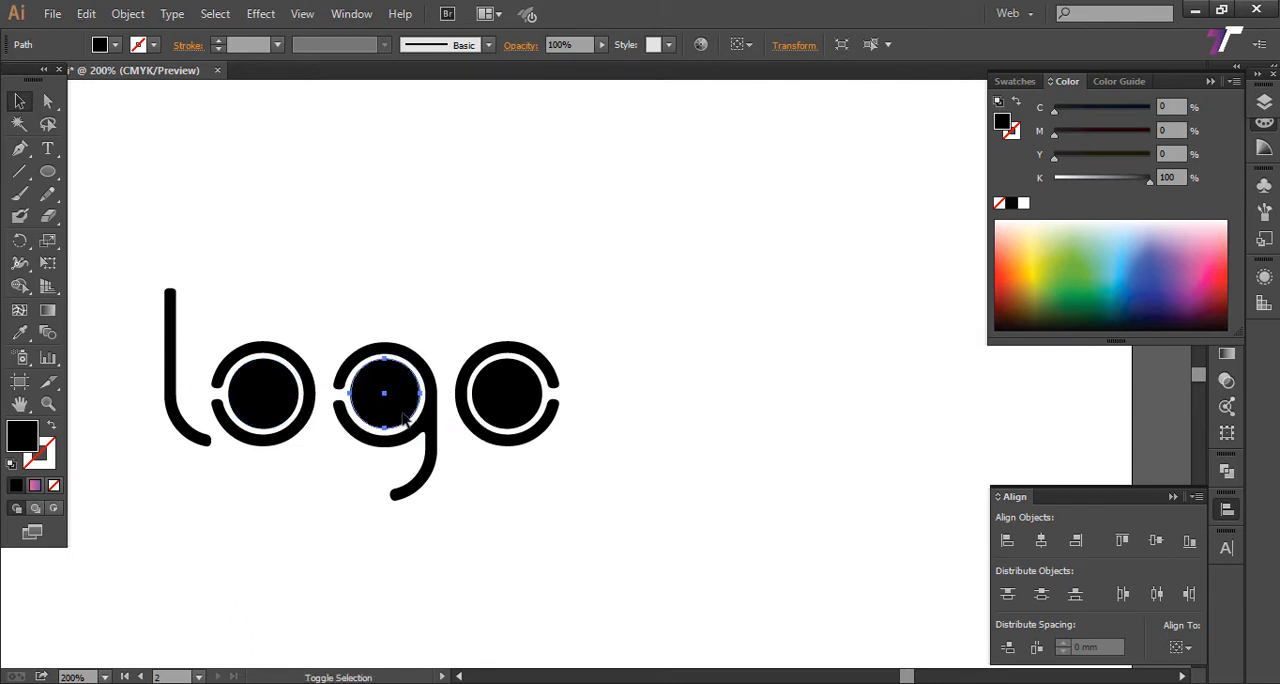
left_click(335, 302)
Step: Try to align the circle and the "g" on their vertical centers, and undo the alignment
left_click_drag(335, 302, 398, 418)
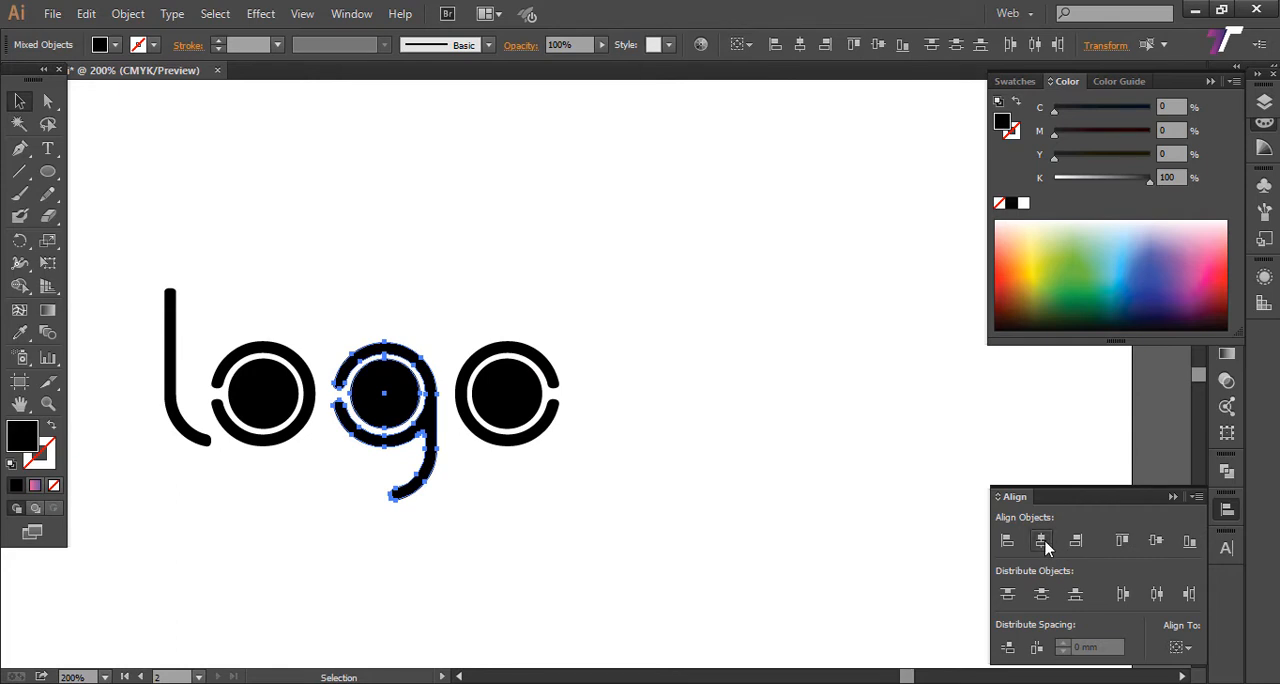
left_click(1157, 541)
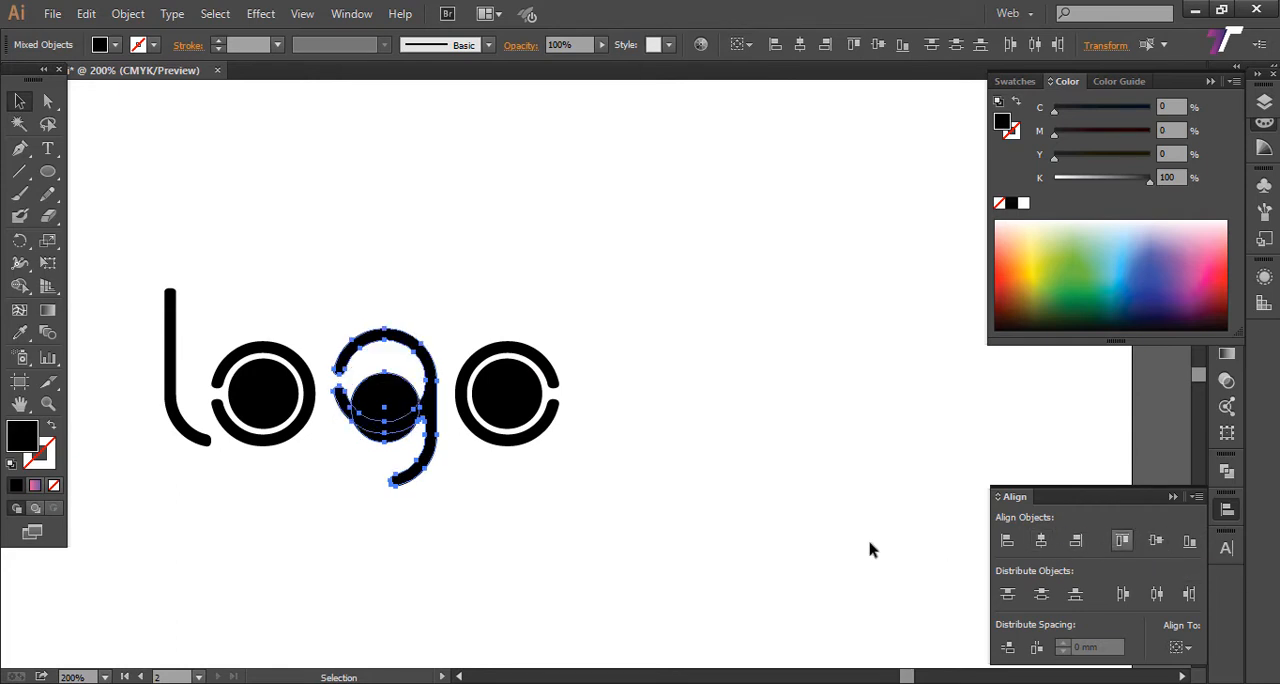
key("ctrl+z")
left_click(767, 551)
Step: Swap the fill and stroke of the circle inside the first "o" so it has a black outline without fill
key("space")
left_click_drag(433, 430, 450, 426)
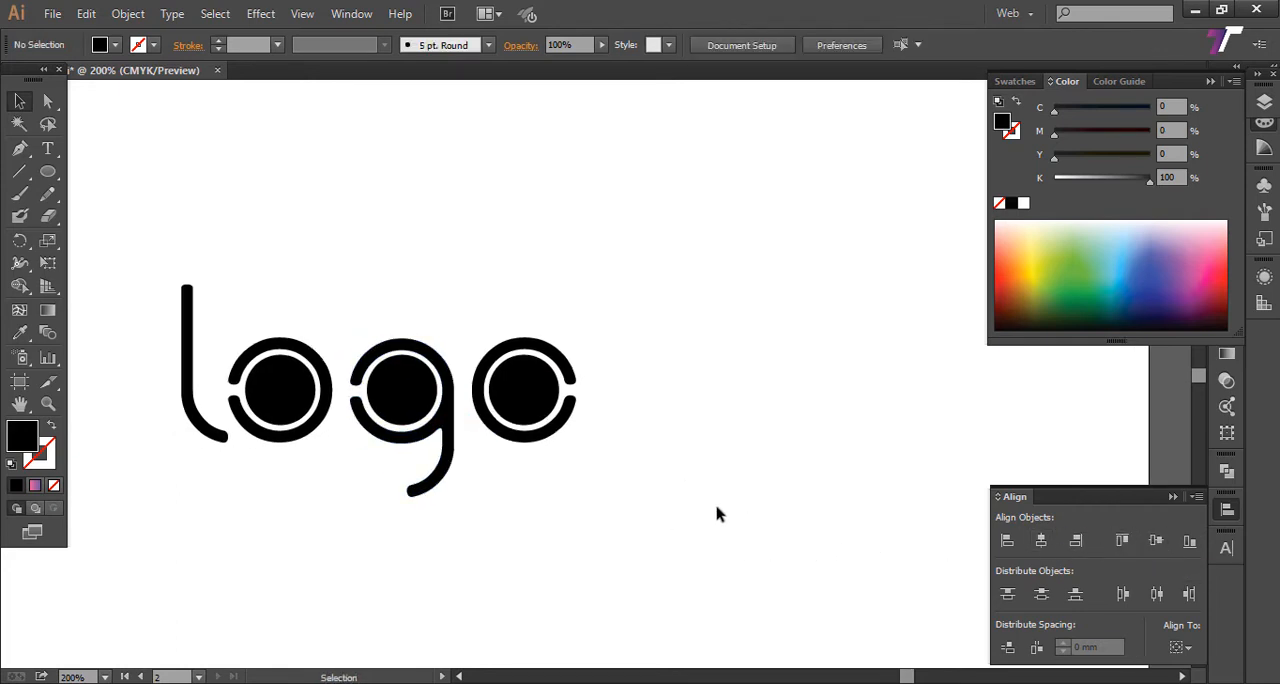
key("space")
left_click_drag(595, 475, 600, 520)
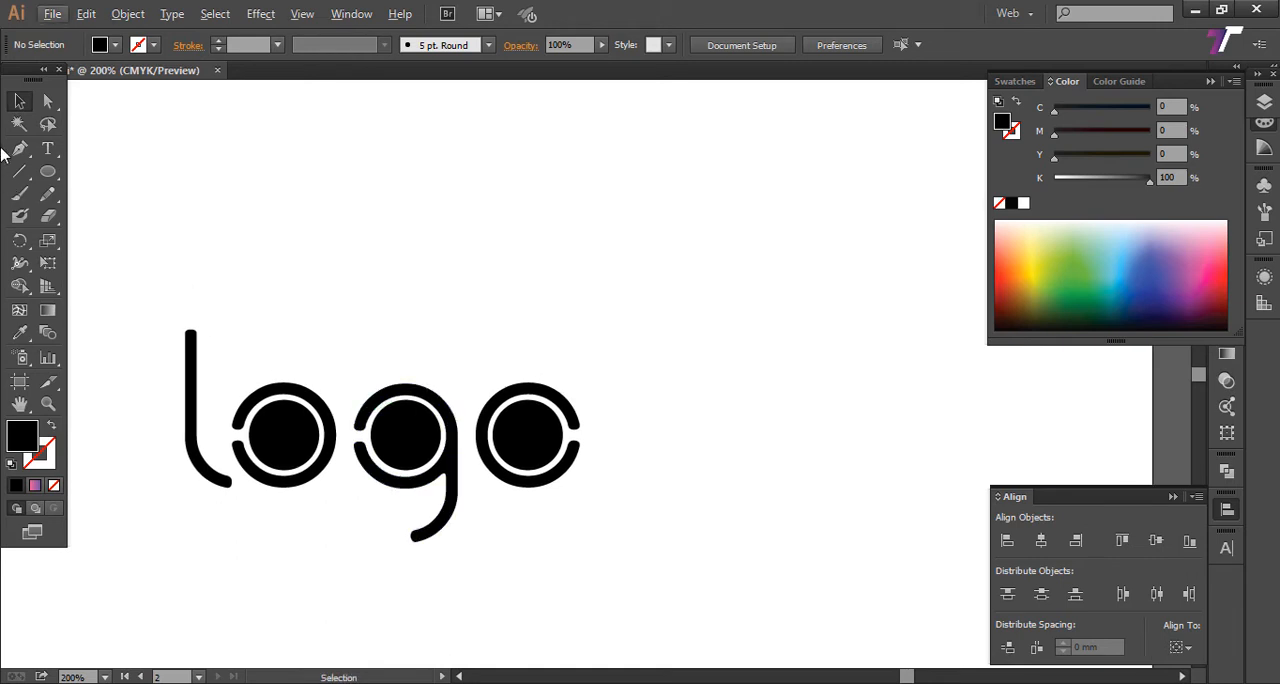
left_click(20, 106)
left_click(280, 432)
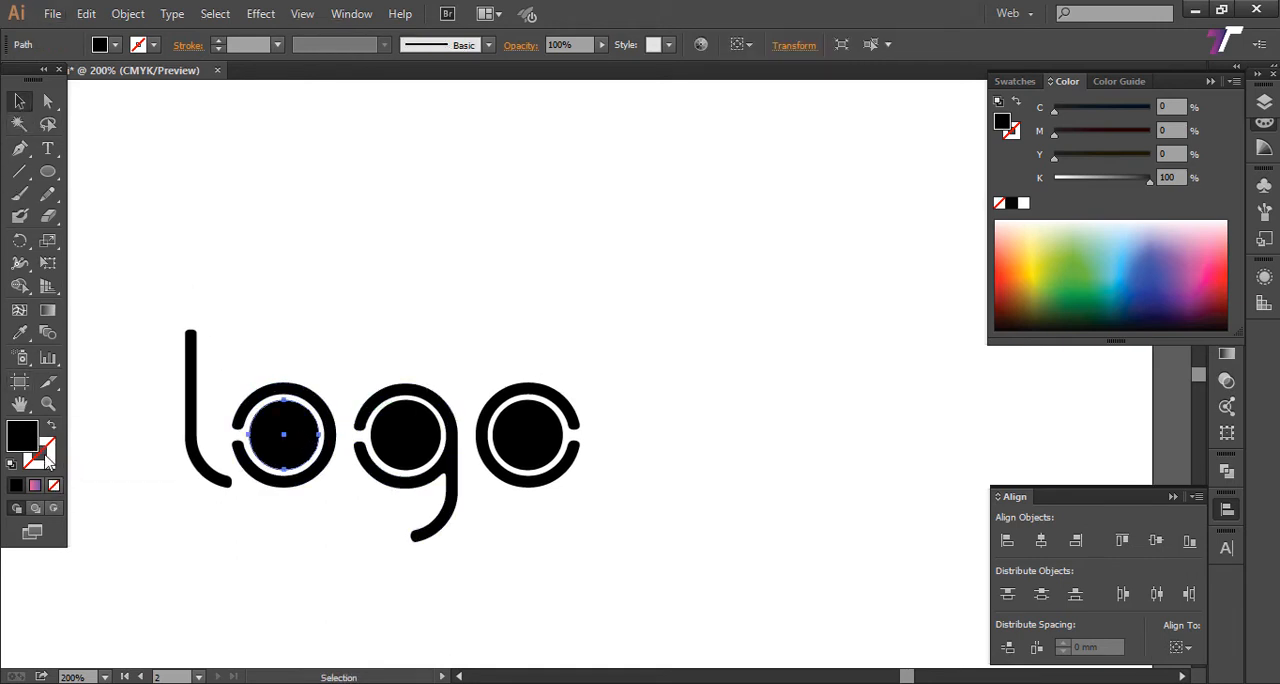
left_click(19, 440)
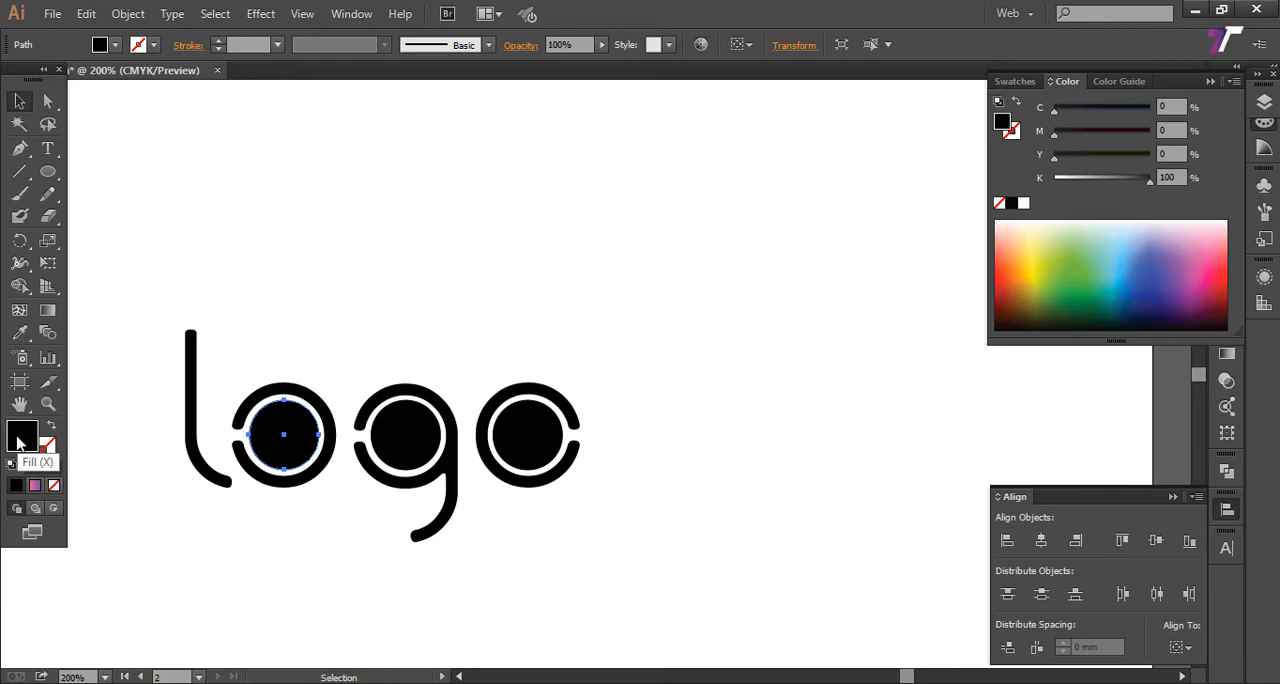
left_click(45, 450)
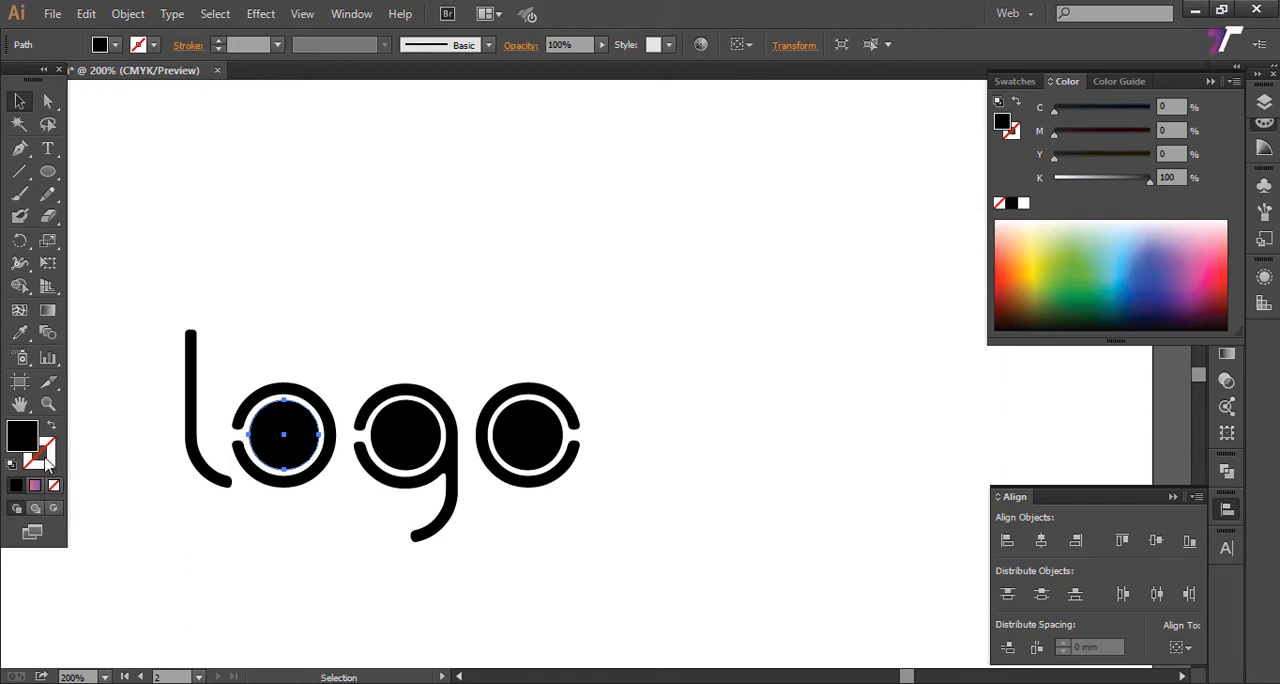
key("shift+x")
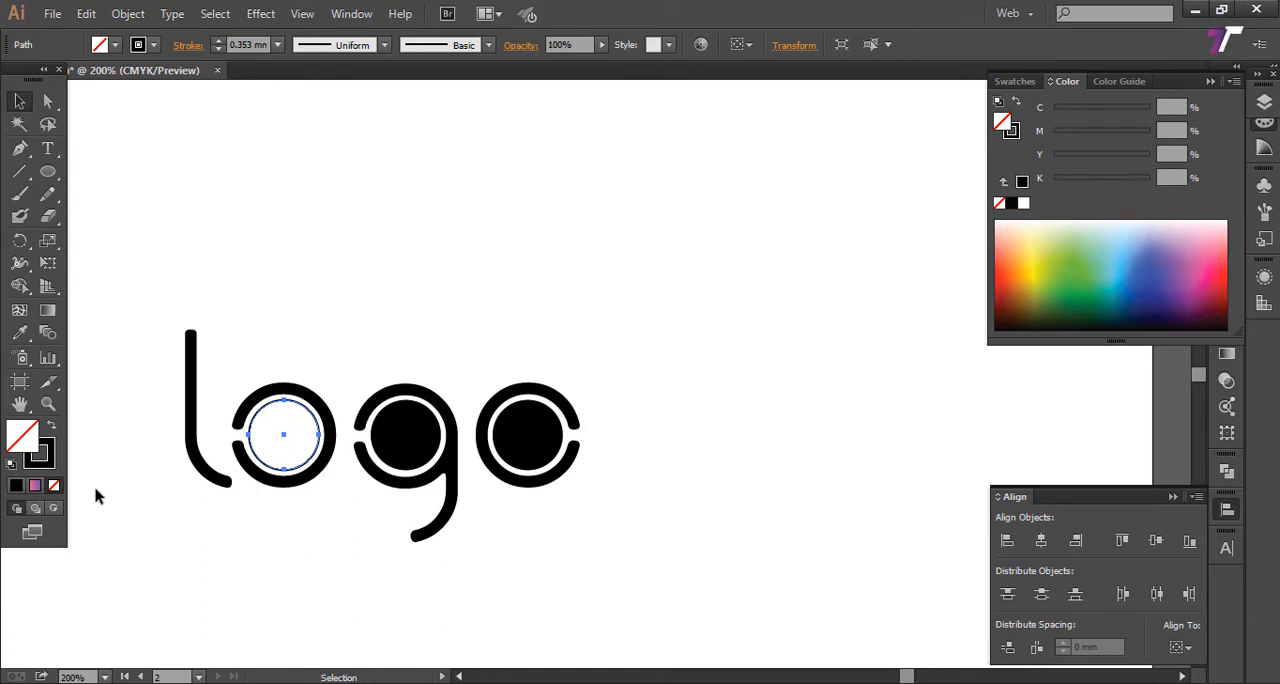
left_click(384, 337)
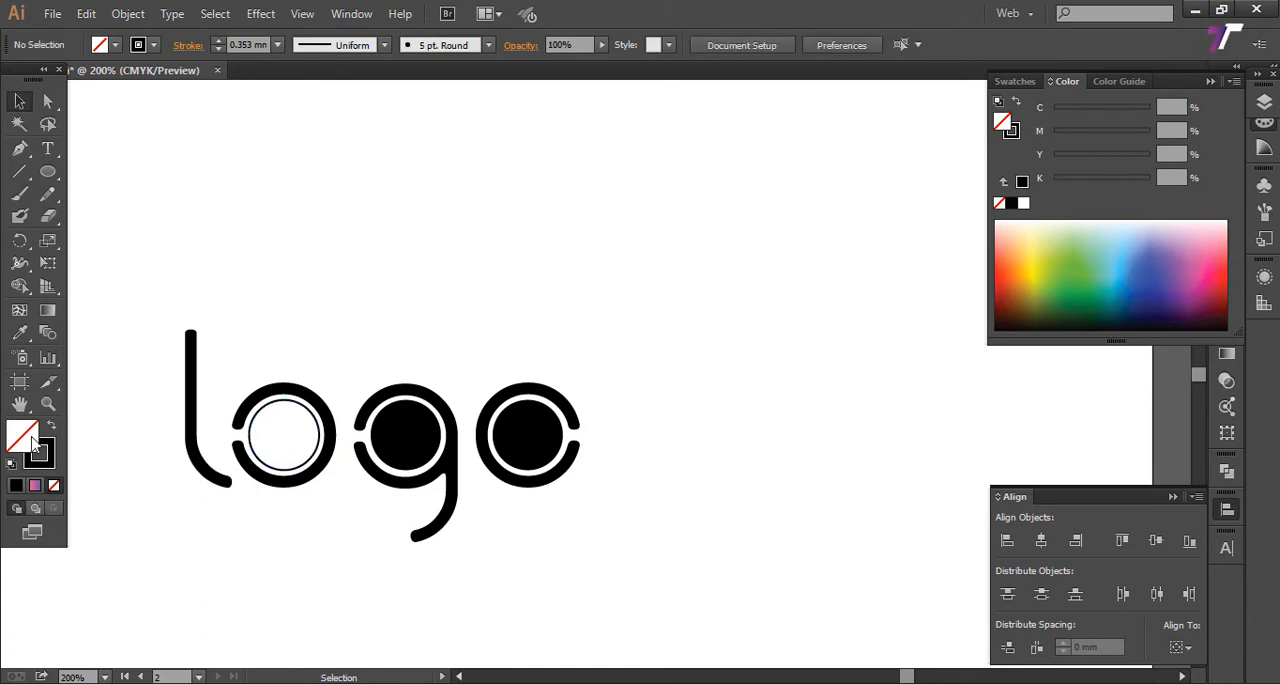
left_click(264, 409)
Step: Try a 1 mm stroke weight on the circle inside the first "o", and undo it
left_click(277, 45)
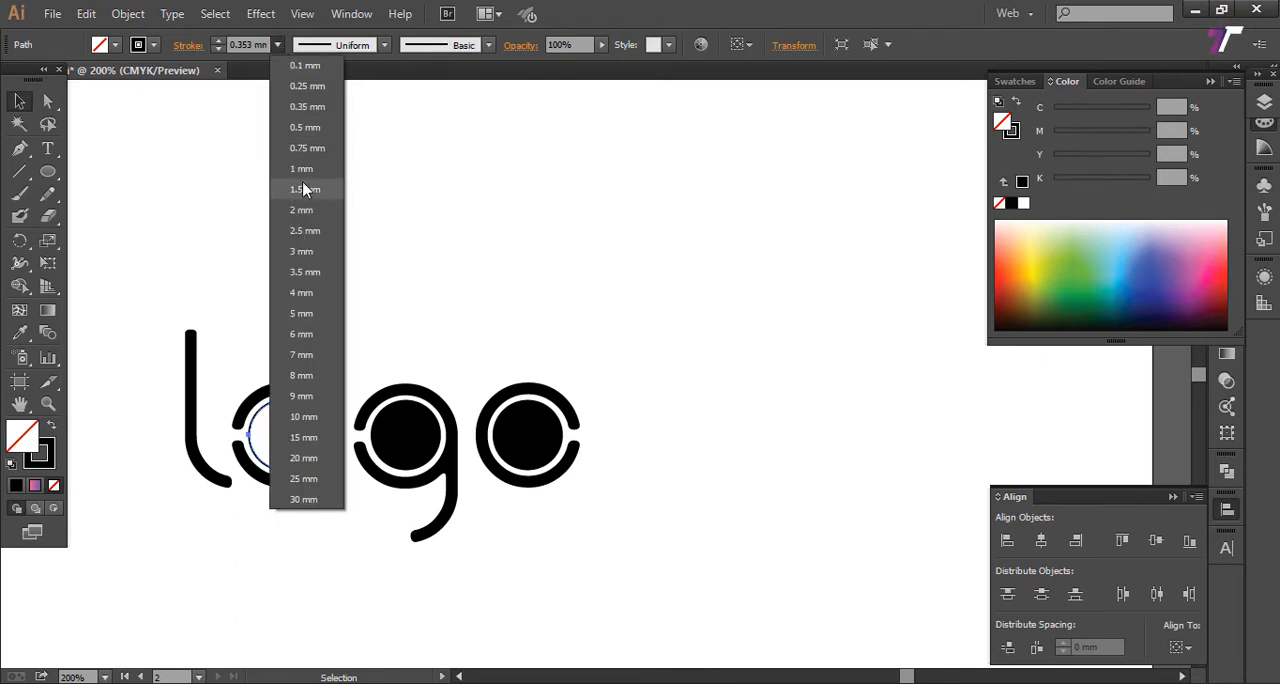
left_click(306, 174)
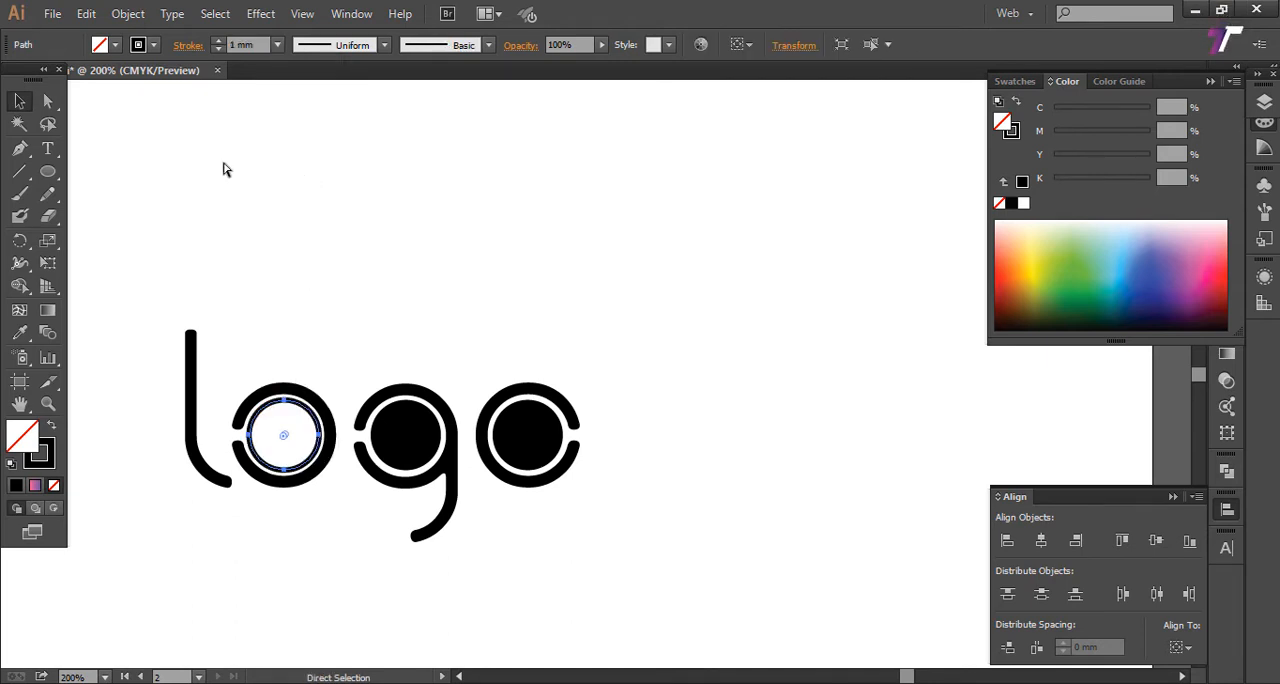
key("ctrl+z")
Step: Set the stroke weight of the circle inside the first "o" to 0.75 mm
left_click(277, 45)
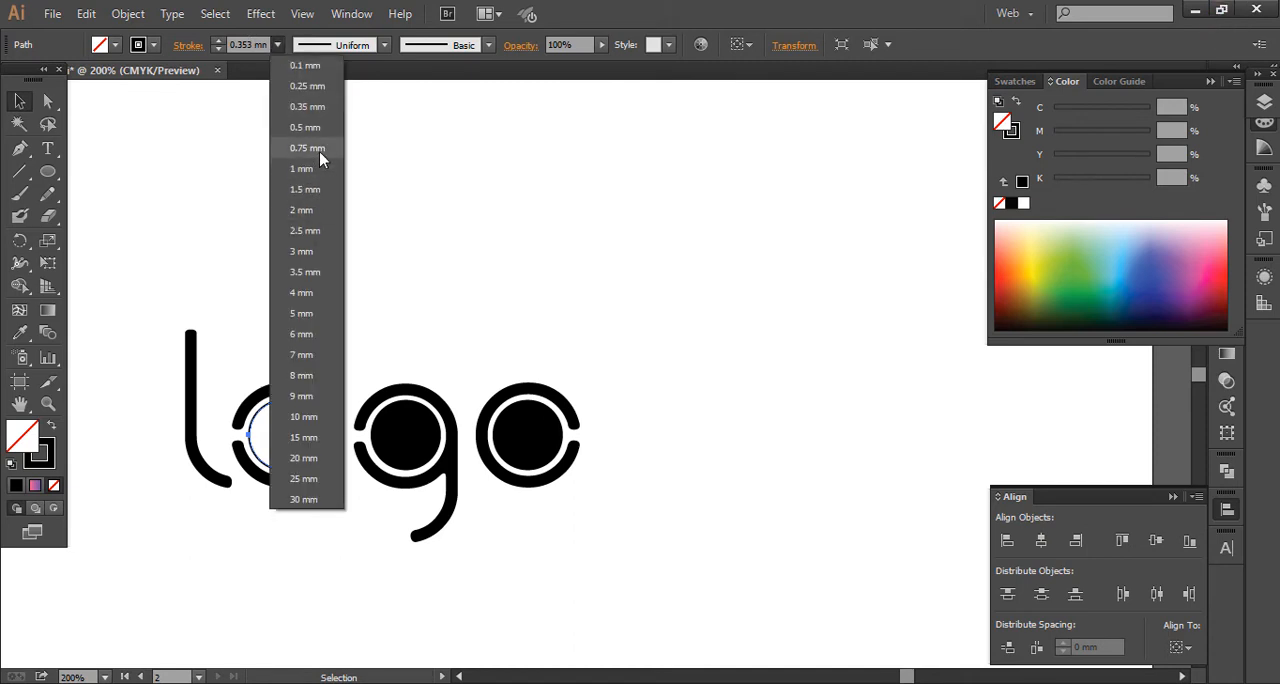
left_click(318, 150)
left_click(351, 285)
Step: Swap fill and stroke on the circles inside the "g" and the last "o" to turn them into unfilled black outlines
scroll(337, 326, "right", 2)
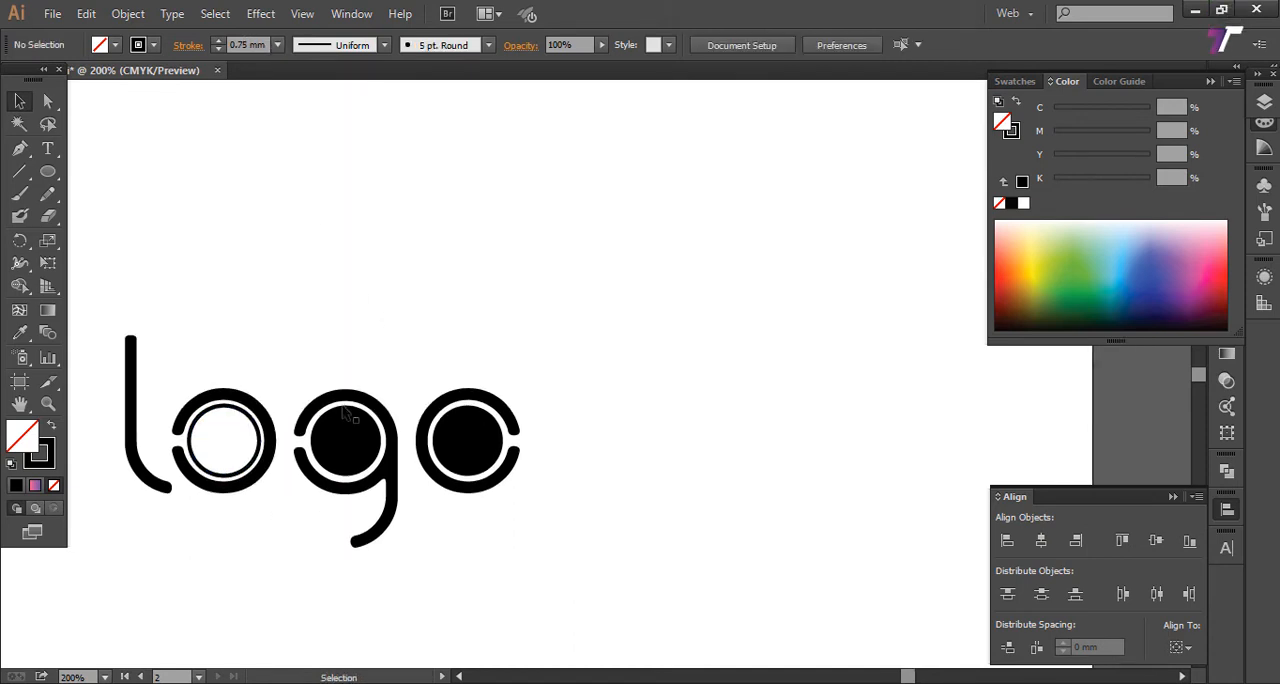
left_click(357, 429)
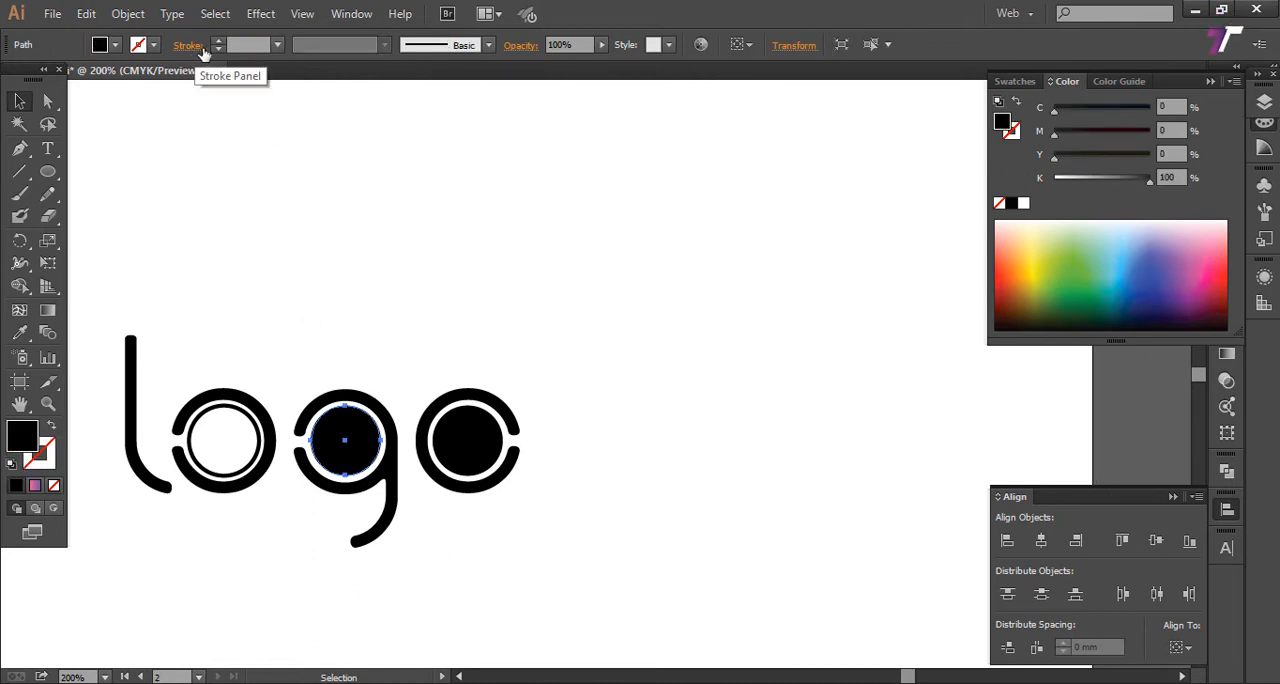
left_click(382, 410)
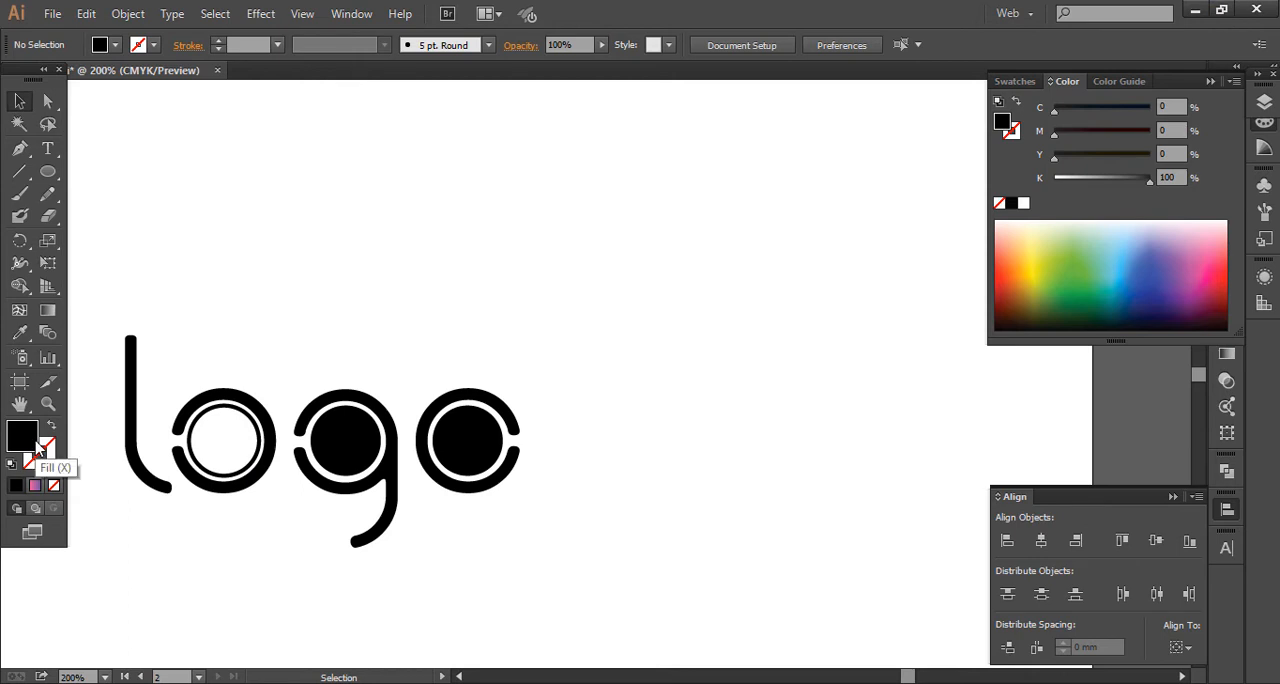
key("shift+x")
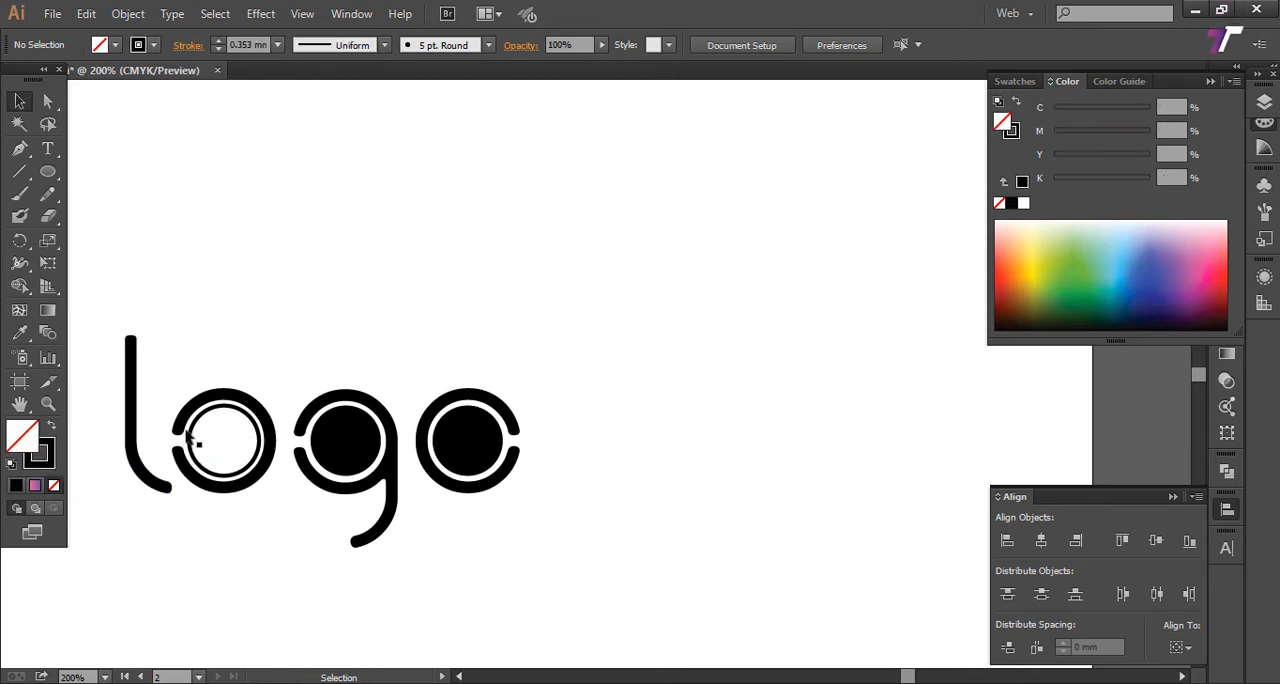
left_click(360, 440)
key("shift+x")
left_click(428, 450)
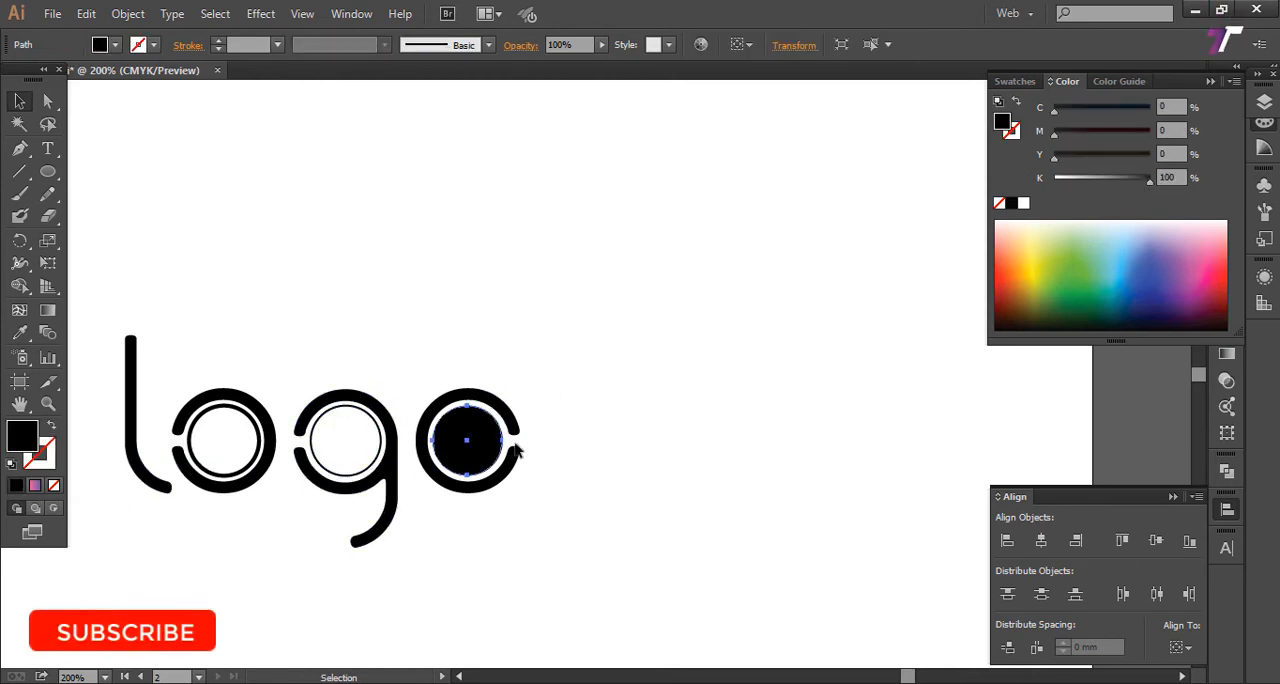
key("shift+x")
Step: Set the stroke weight of the circles inside the "g" and the last "o" to 0.75 mm
left_click(381, 448, "shift")
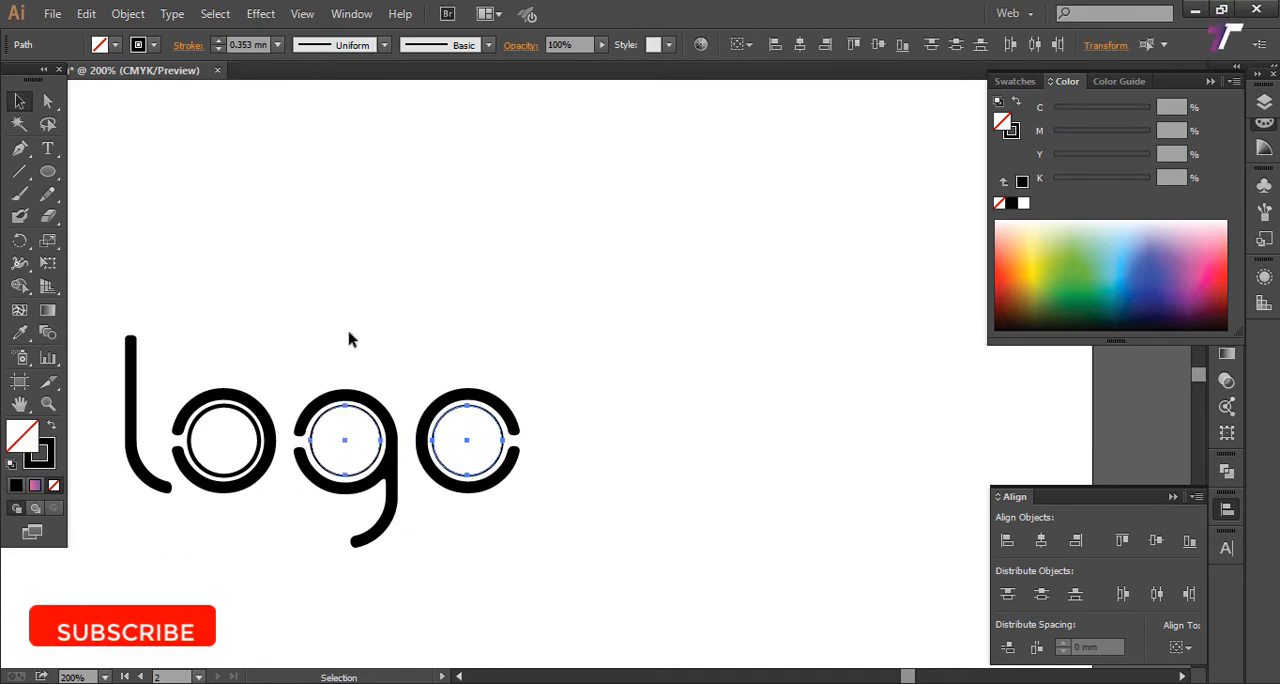
left_click(277, 45)
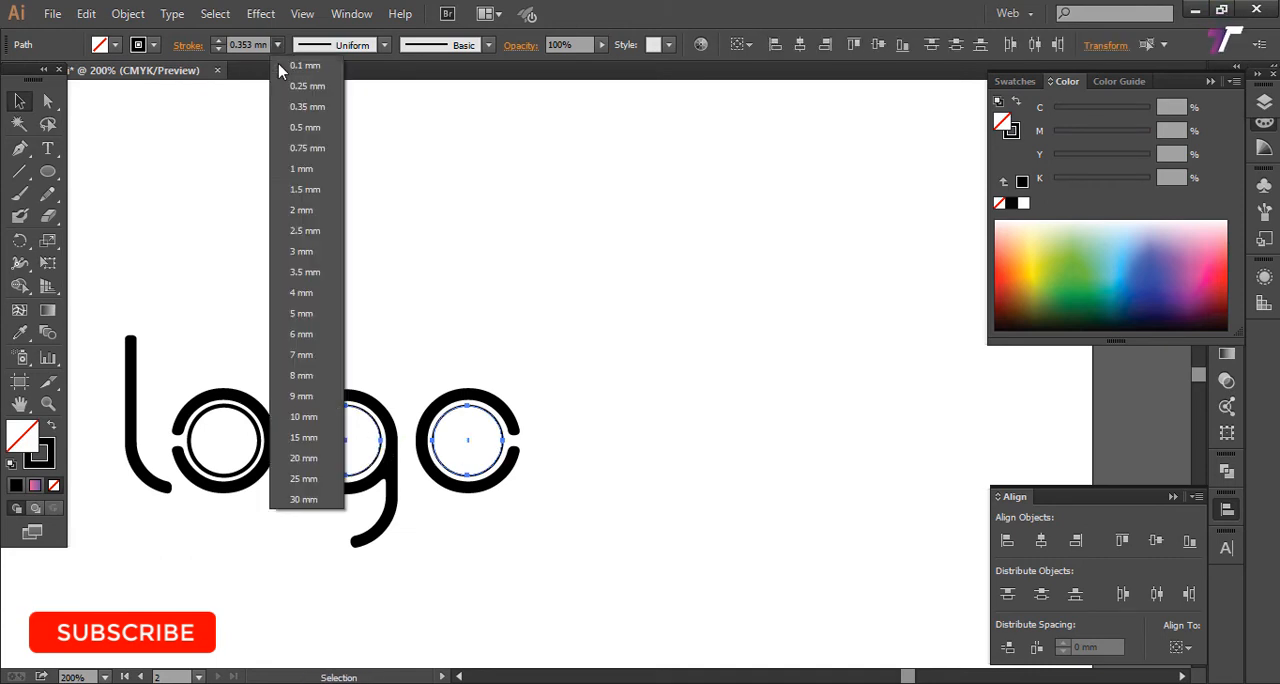
left_click(316, 149)
left_click(415, 279)
key("z")
left_click(376, 310, "alt")
left_click(376, 310, "alt")
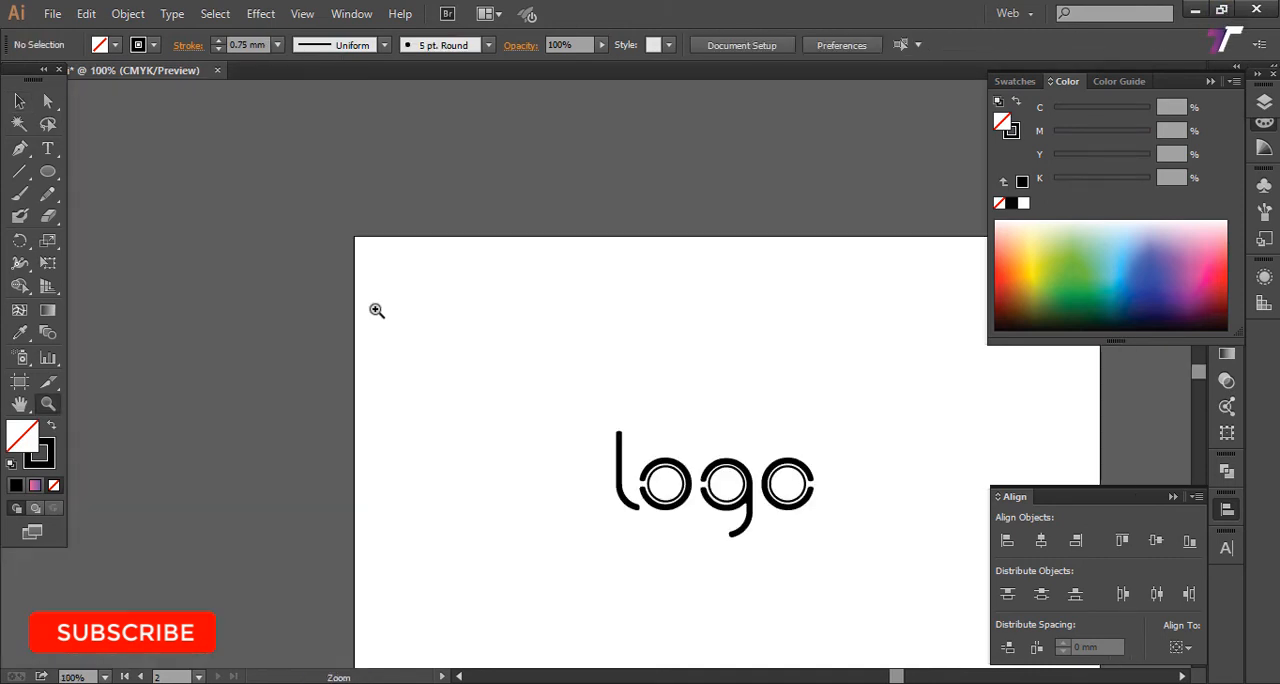
Step: Draw a rectangle covering the whole artboard, about 280 by 179 mm, and swap its fill and stroke
left_click_drag(597, 385, 345, 337)
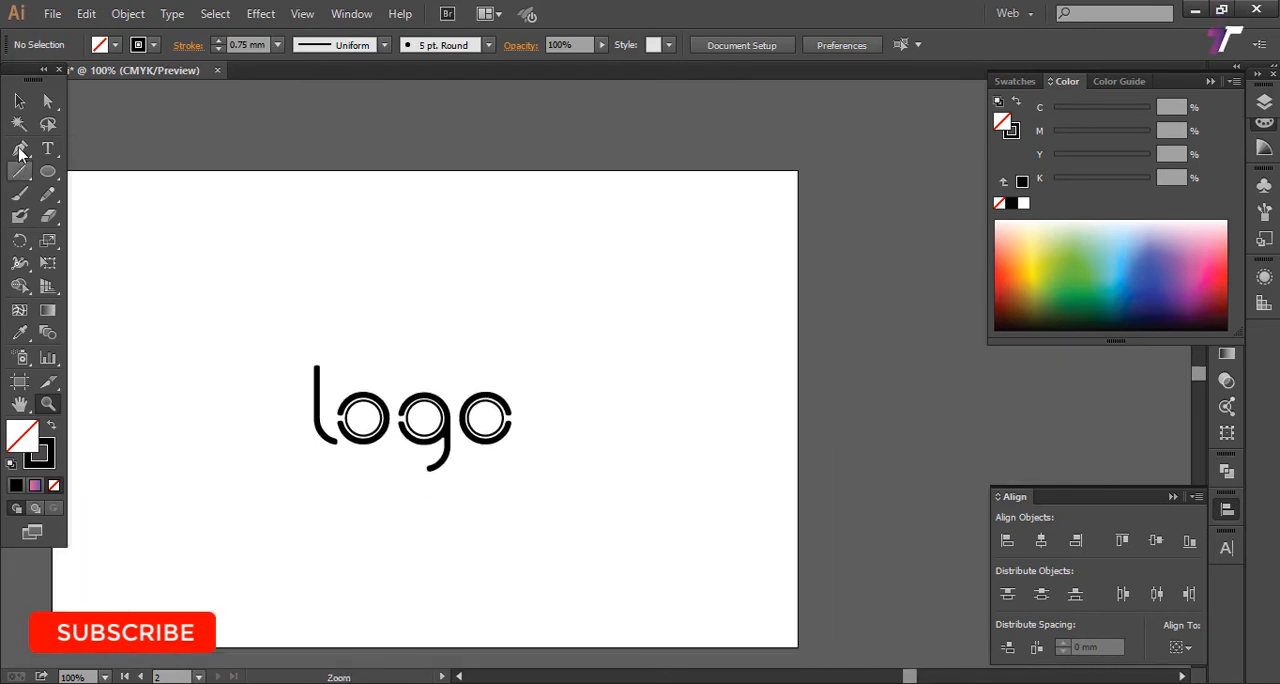
left_click_drag(254, 263, 323, 249)
left_click(19, 104)
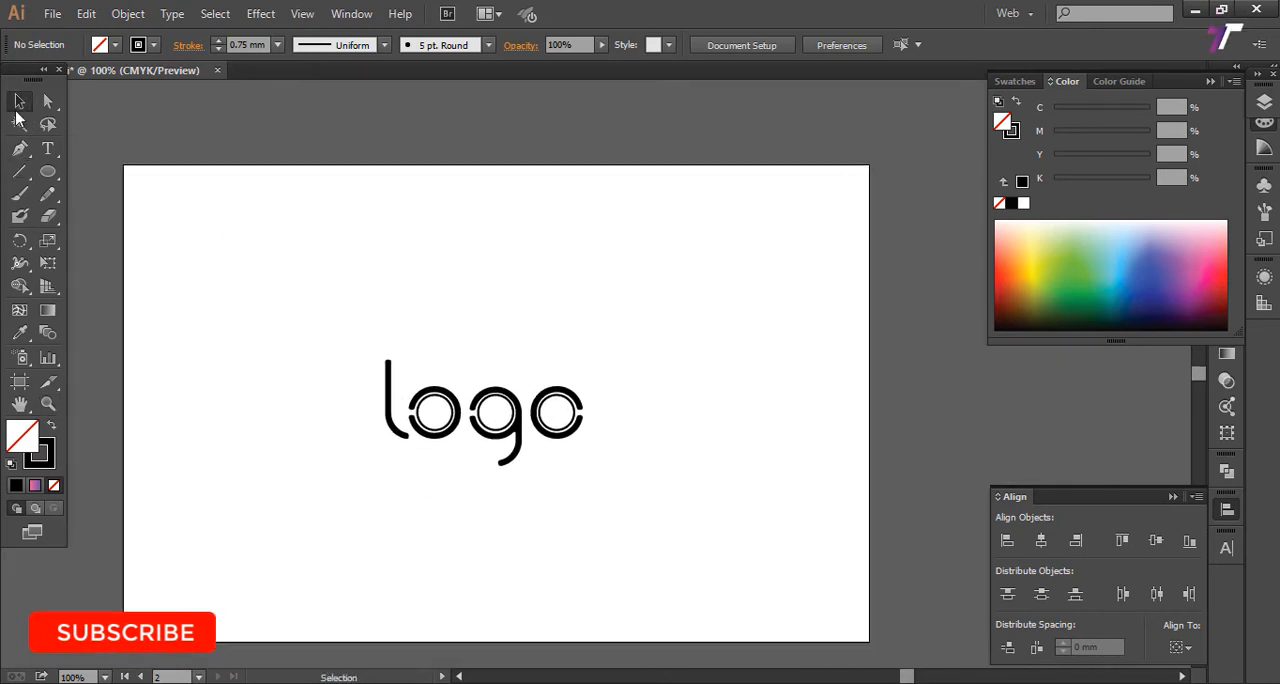
left_click_drag(47, 171, 862, 641)
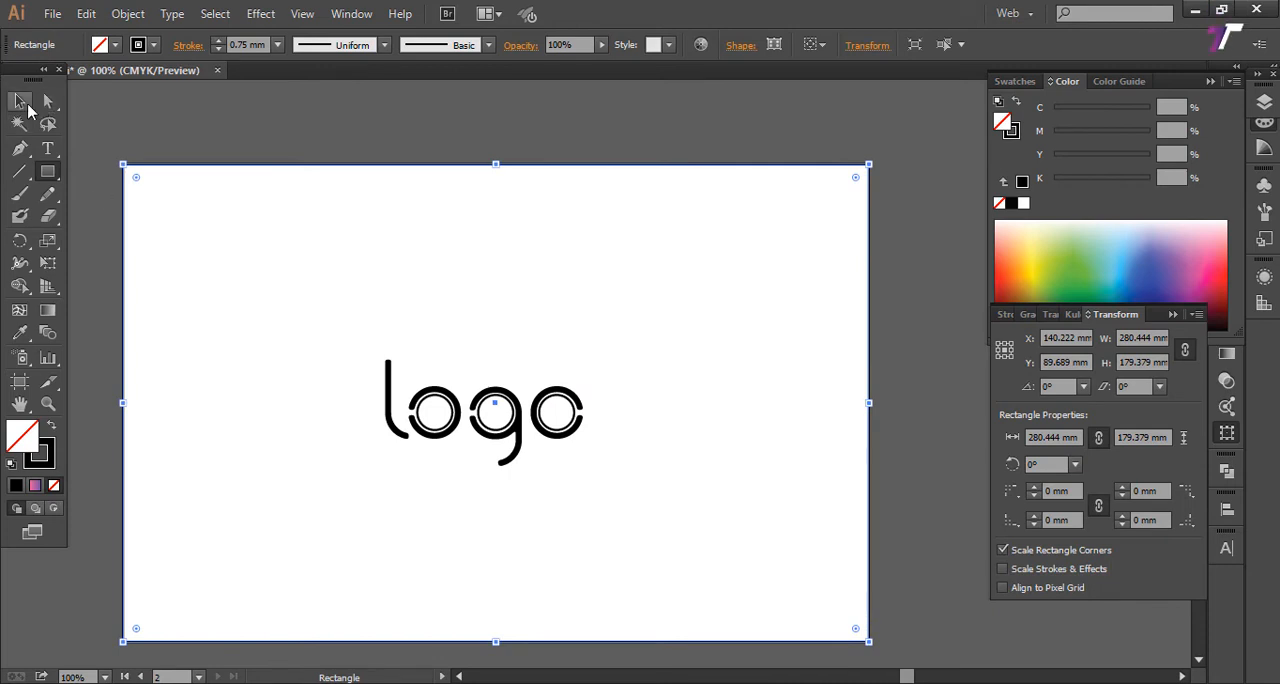
key("shift+x")
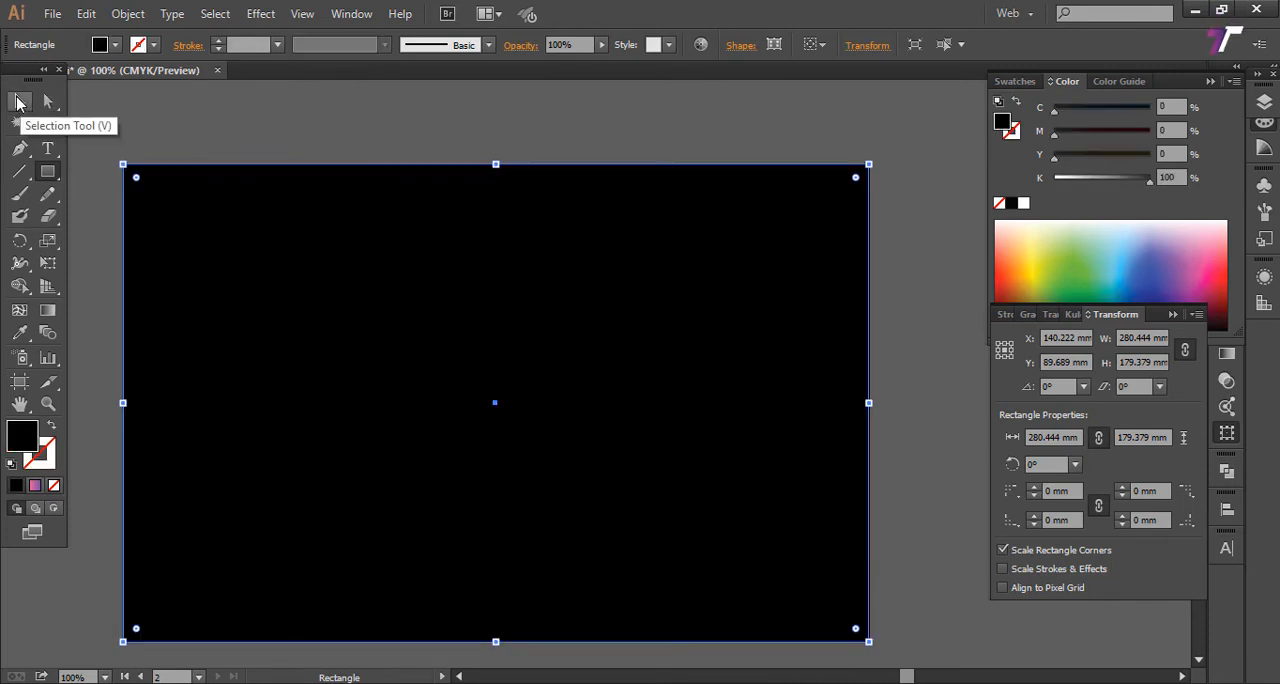
left_click(43, 452)
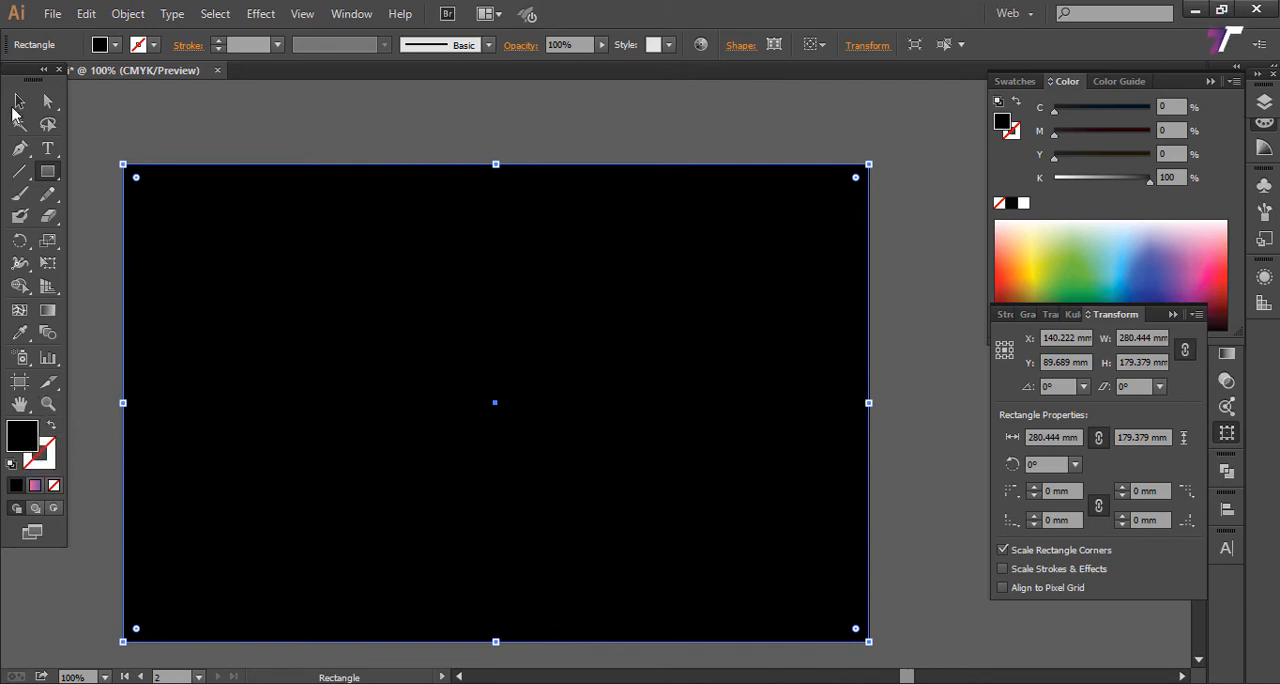
Step: Fill the artboard-sized rectangle with white and send it to the back behind the logo
left_click(19, 102)
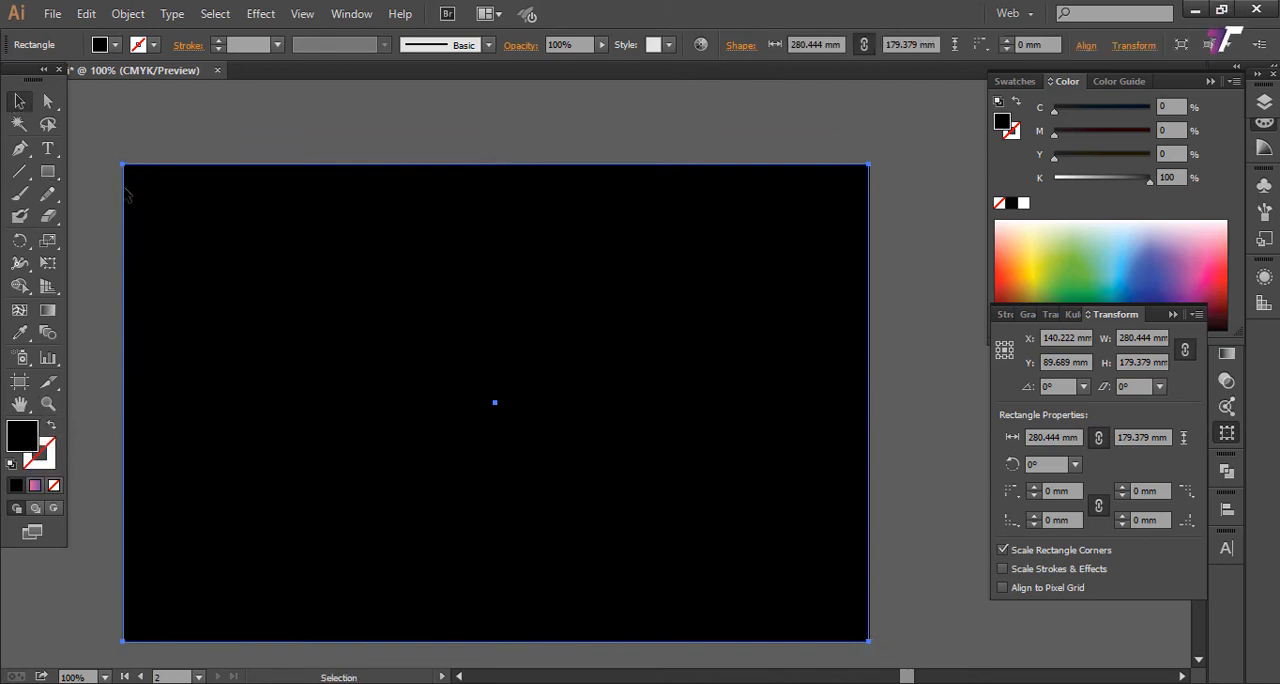
left_click(1024, 204)
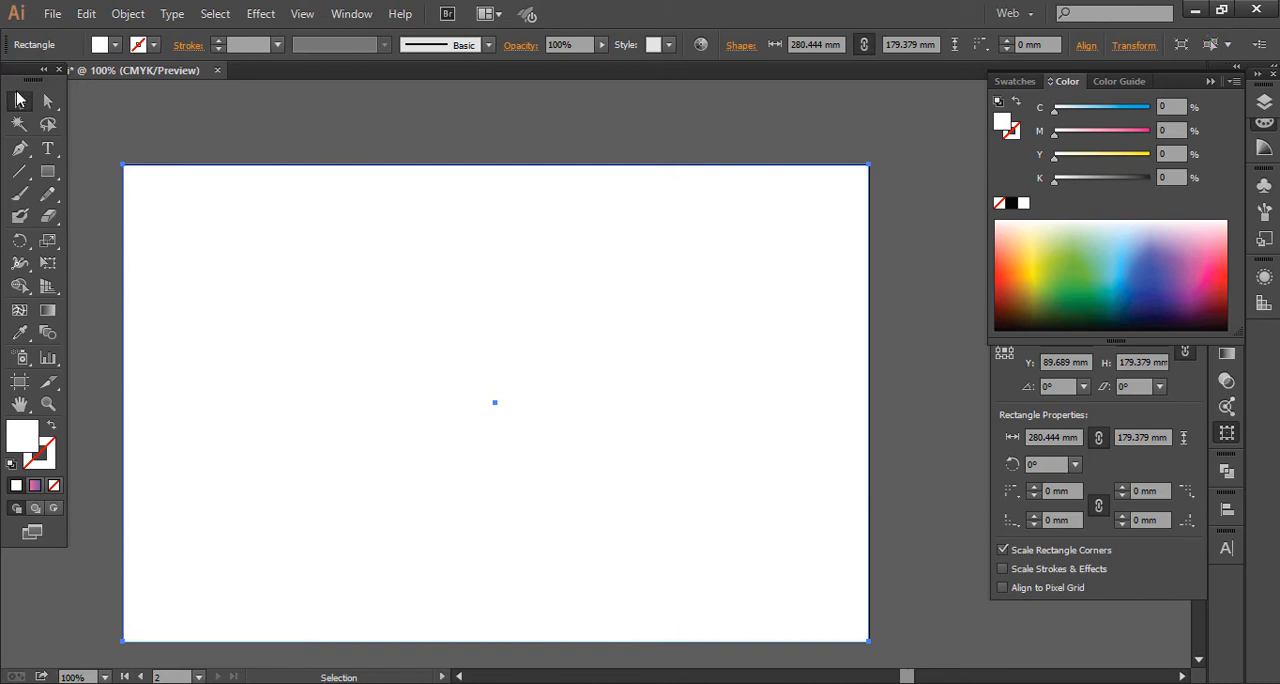
right_click(258, 249)
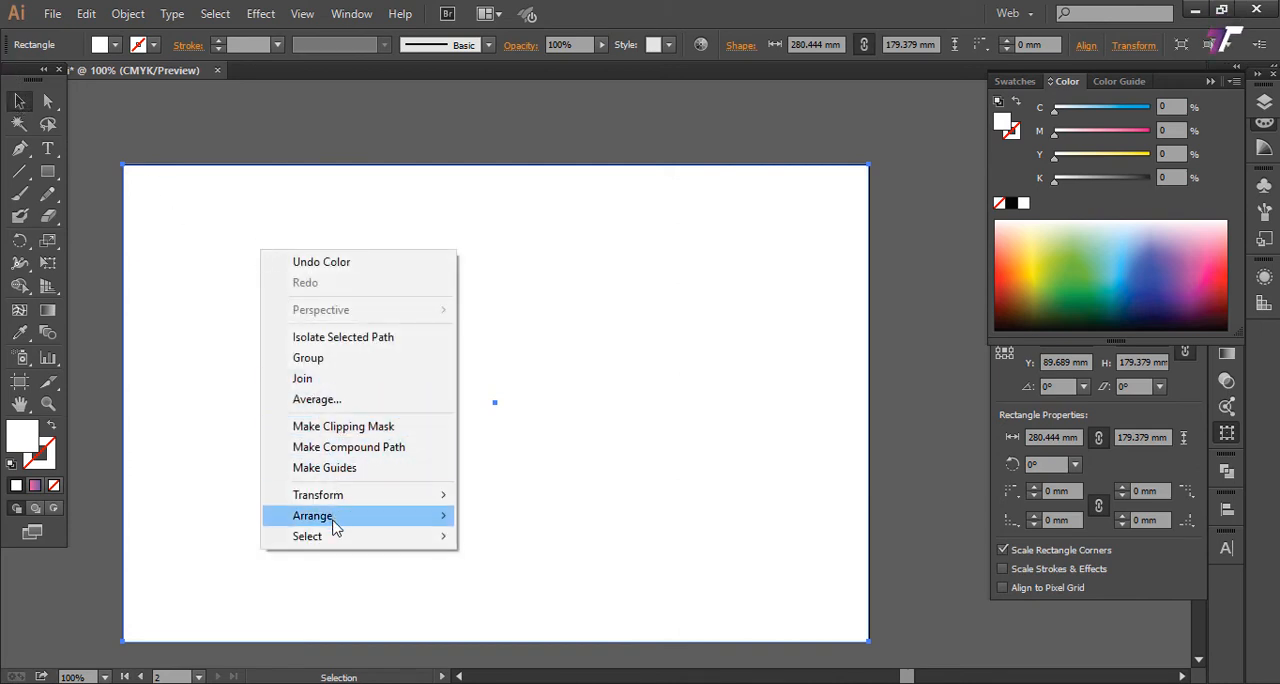
mouse_move(337, 528)
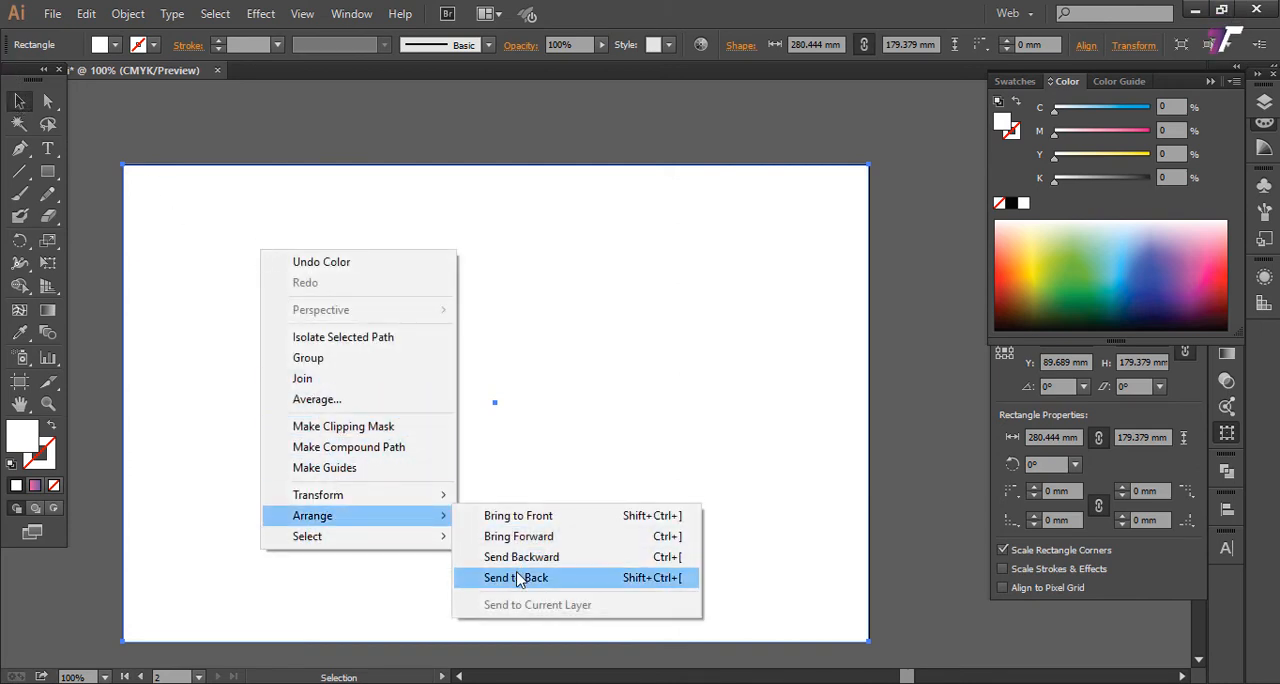
left_click(516, 578)
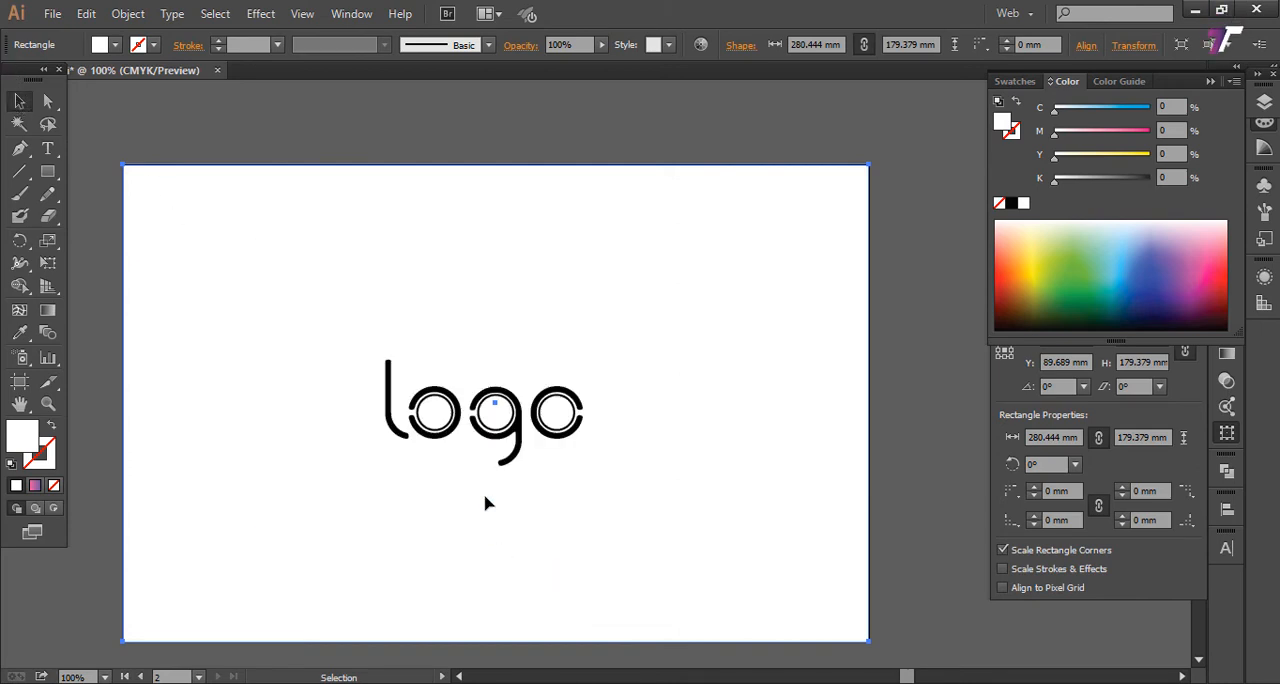
Step: Locate the three gradient-filled circles lying outside the artboard
key("z")
left_click(313, 278, "alt")
key("space")
left_click_drag(537, 379, 344, 403)
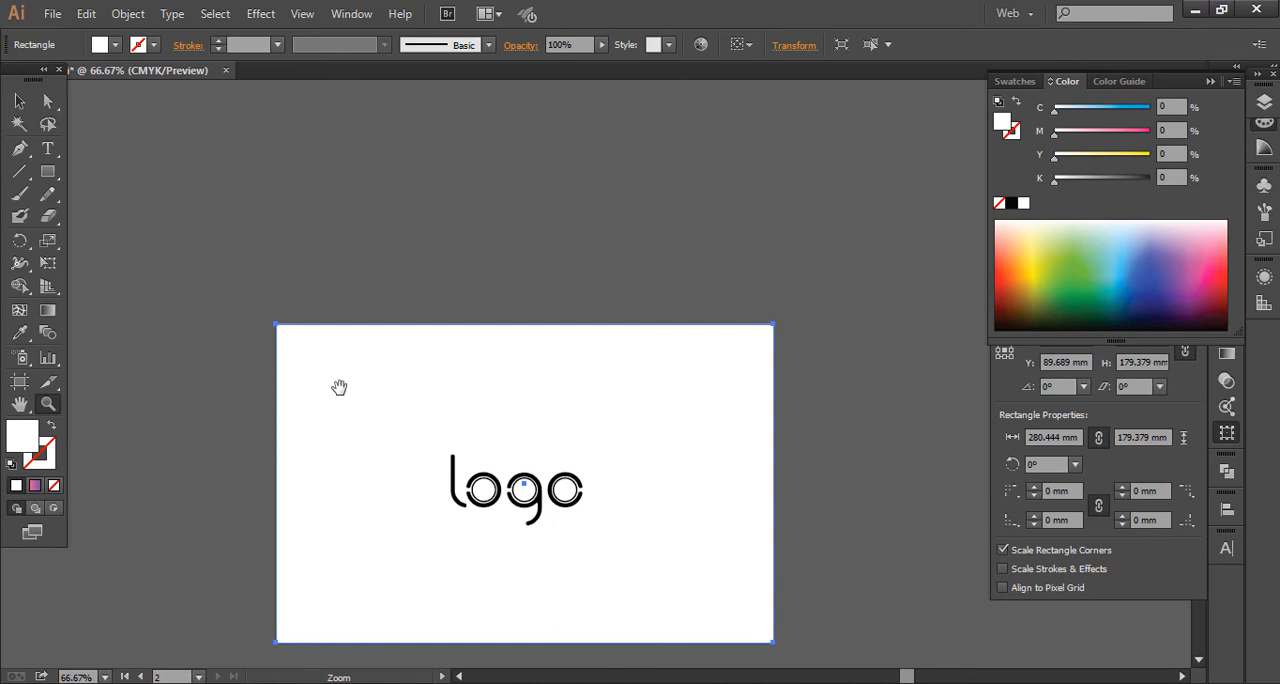
left_click(16, 101)
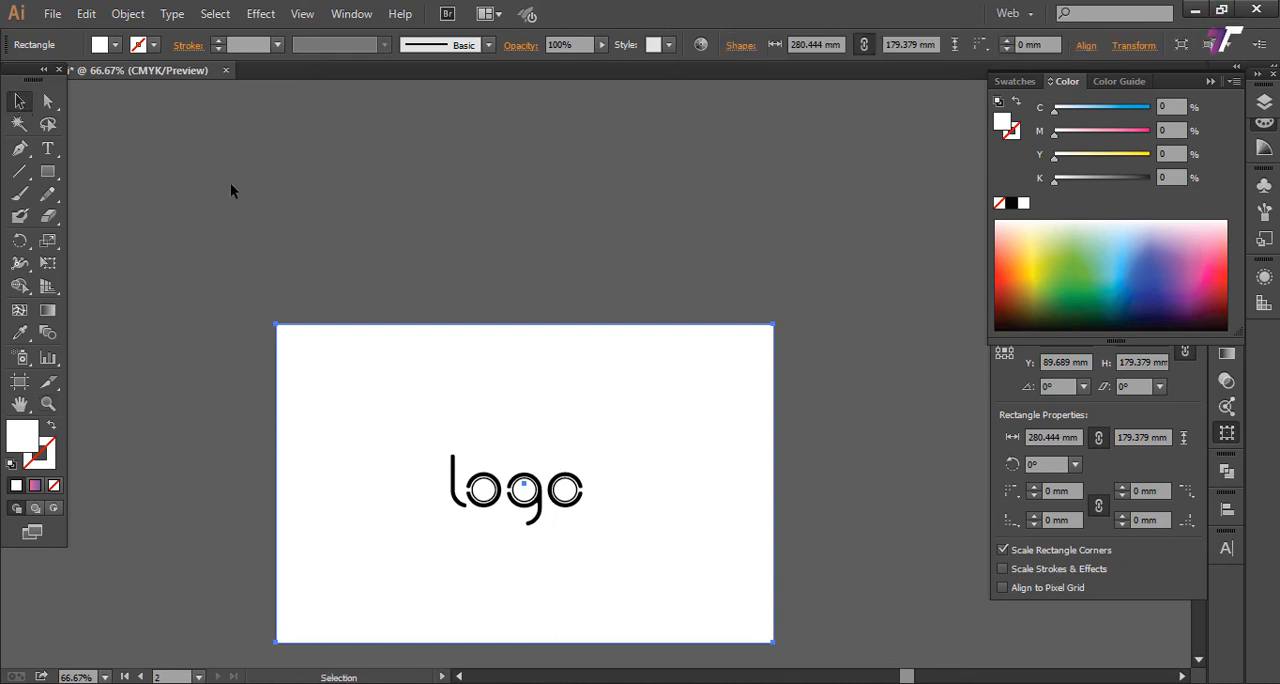
left_click_drag(231, 189, 266, 203)
left_click_drag(389, 301, 367, 266)
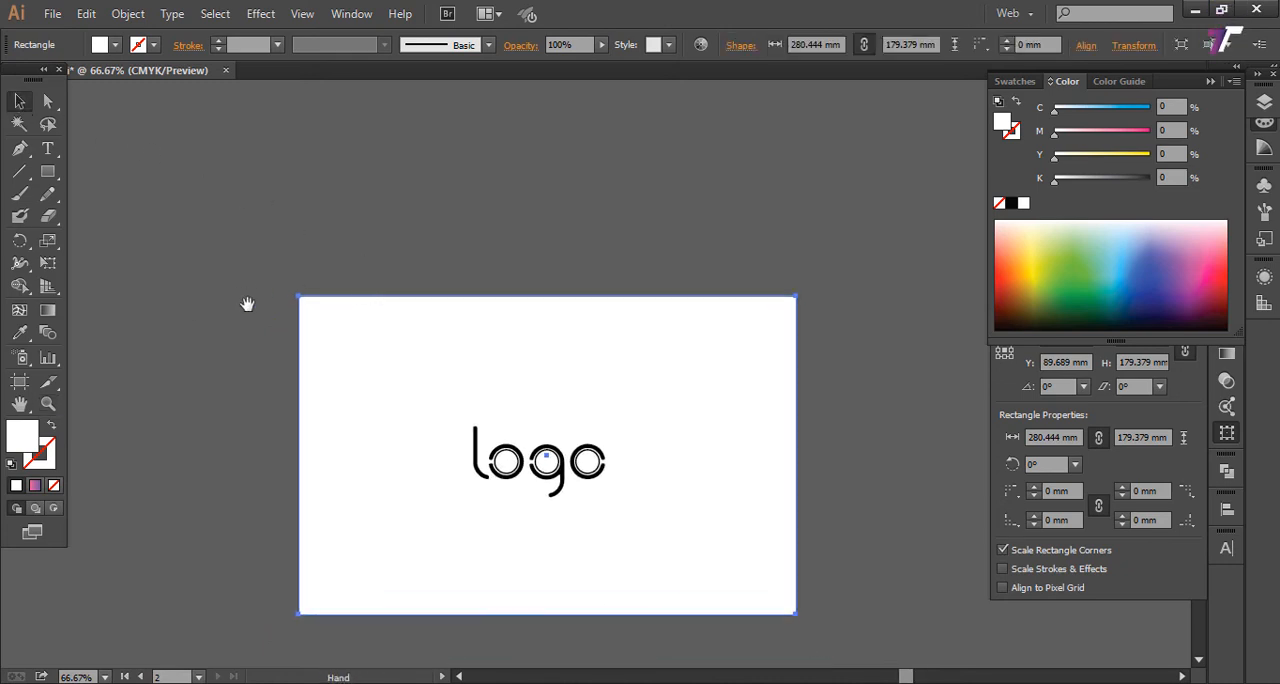
left_click_drag(246, 303, 503, 404)
left_click_drag(214, 327, 634, 350)
key("z")
left_click_drag(150, 232, 558, 354)
left_click_drag(448, 346, 511, 633)
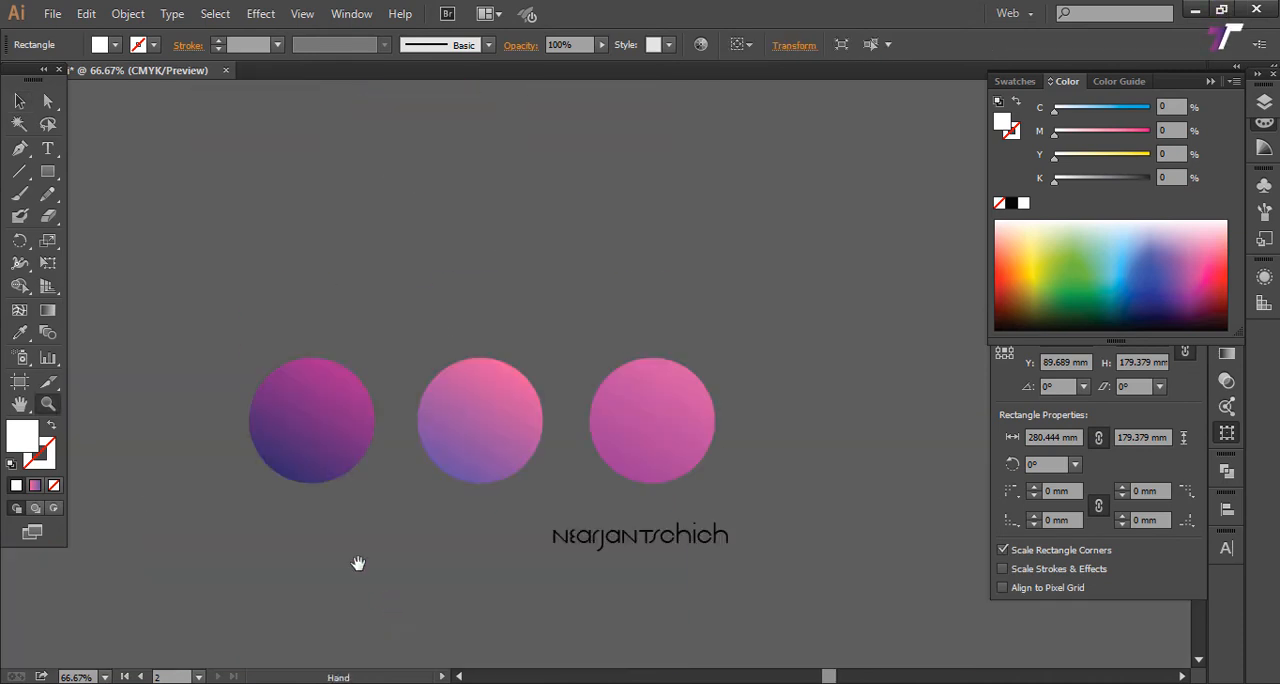
left_click_drag(200, 300, 725, 483)
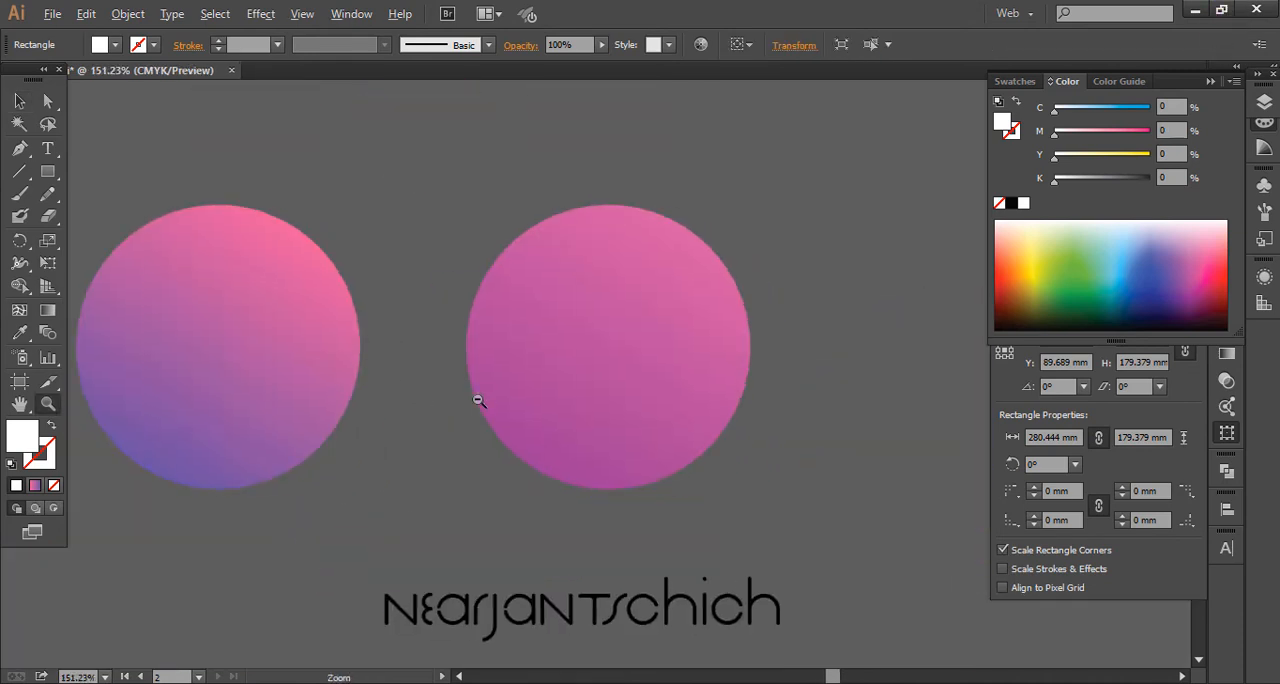
left_click(479, 400, "alt")
left_click_drag(446, 422, 179, 405)
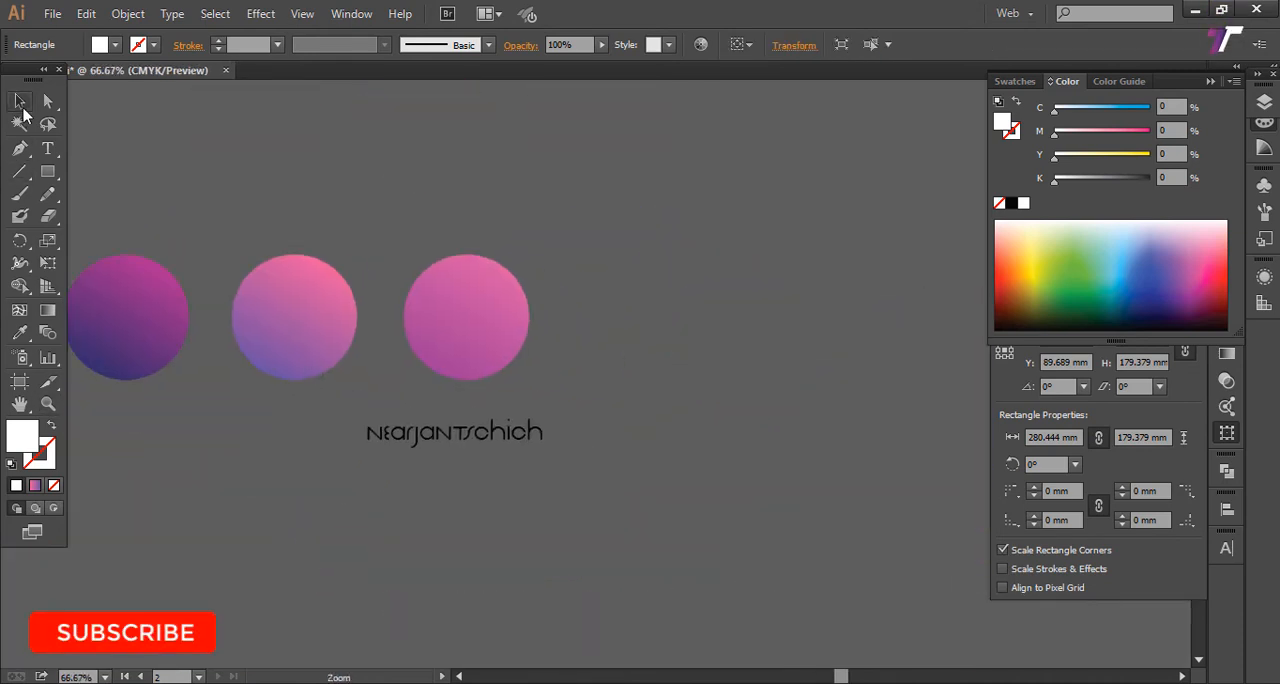
Step: Bring the three gradient circles over to the empty area just above the logo artboard
left_click(19, 102)
left_click_drag(128, 190, 659, 389)
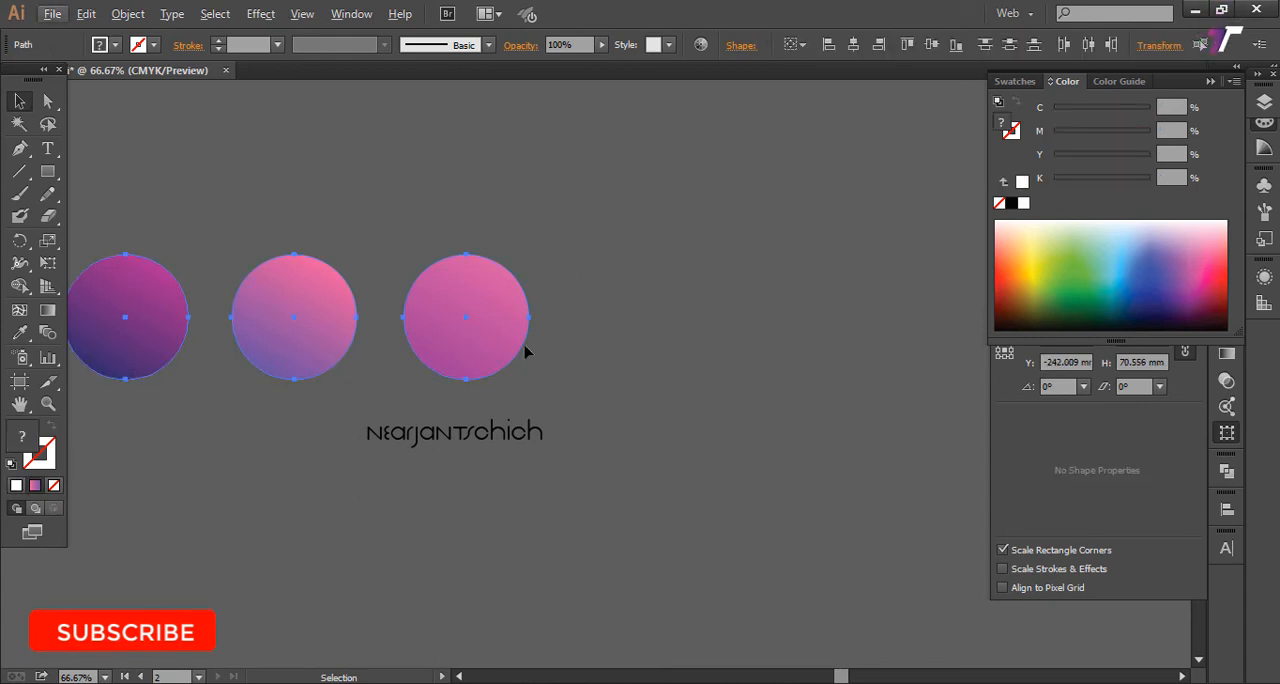
left_click_drag(588, 372, 218, 392)
scroll(349, 370, "down", 2)
scroll(349, 370, "up", 1)
left_click_drag(438, 397, 312, 371)
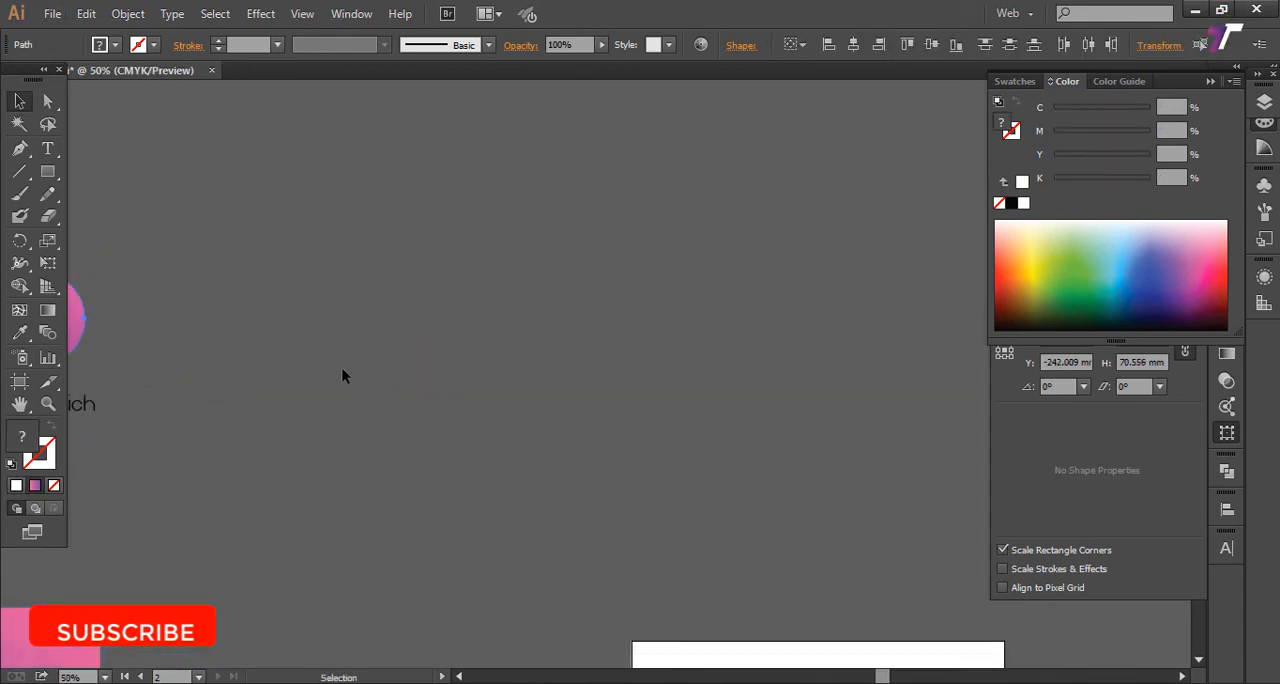
left_click_drag(175, 346, 341, 313)
left_click_drag(204, 298, 965, 494)
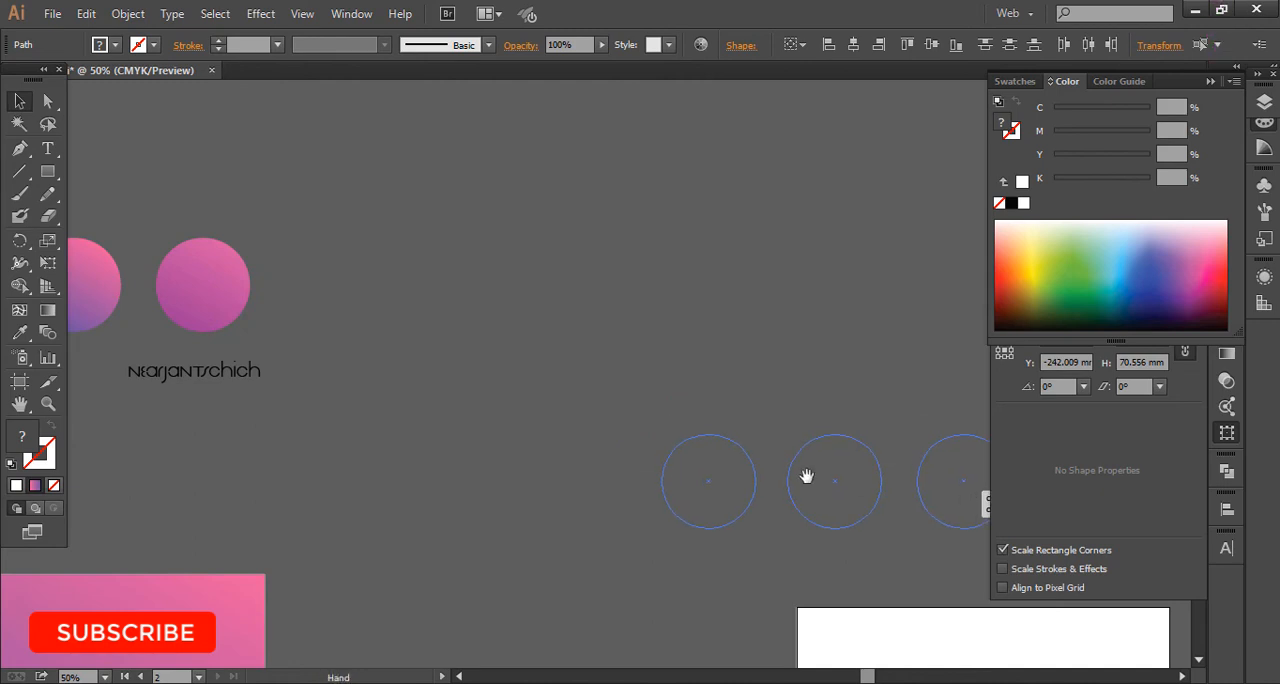
left_click_drag(740, 463, 340, 337)
left_click_drag(313, 379, 462, 428)
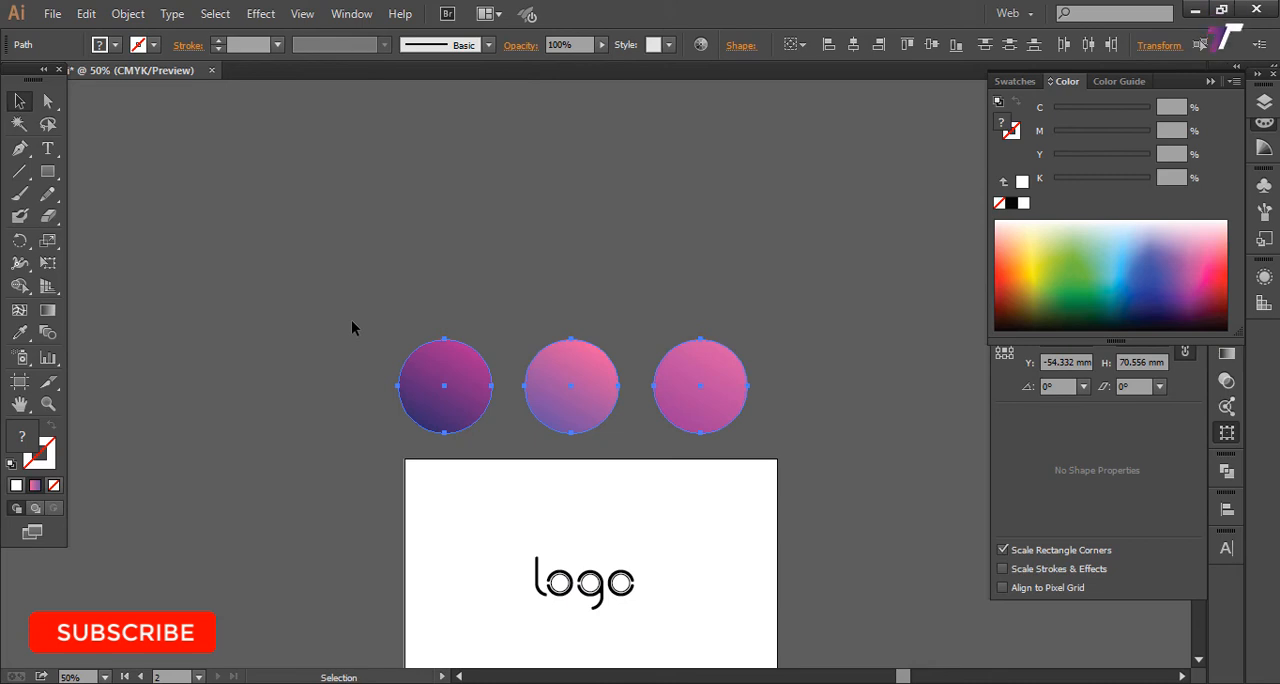
Step: Try a navy-to-magenta linear gradient fill on the background rectangle
left_click_drag(325, 286, 708, 402)
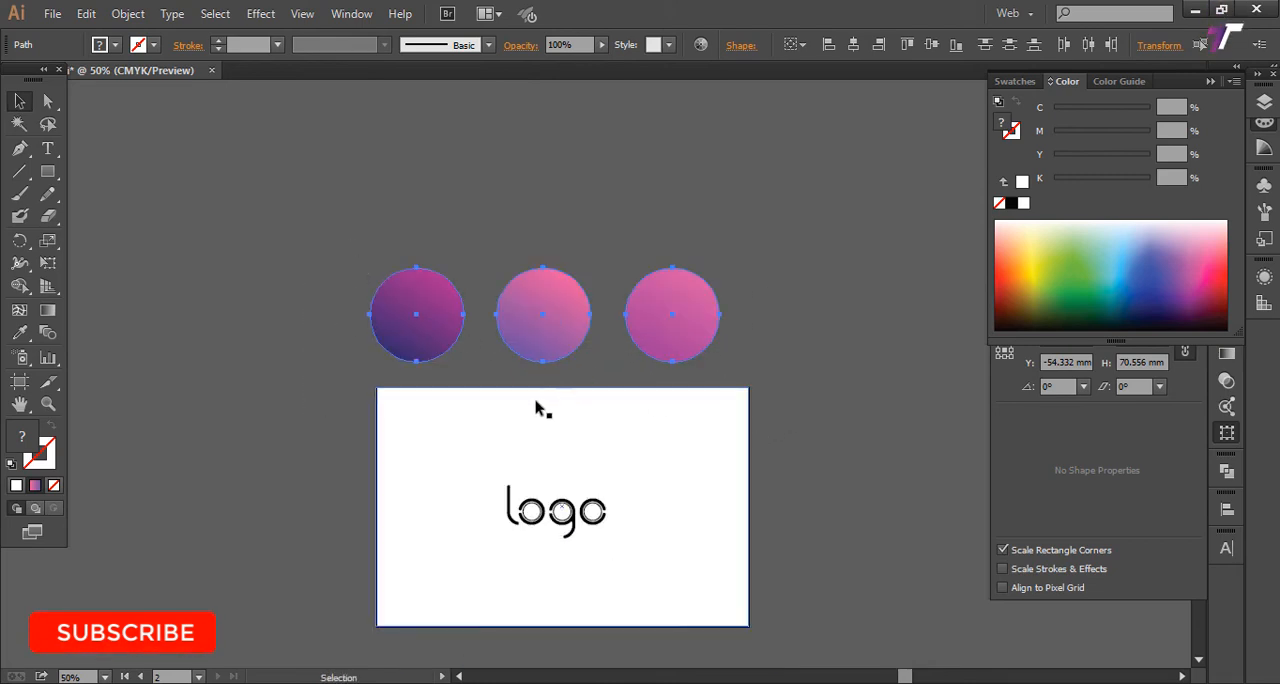
left_click_drag(614, 409, 601, 371)
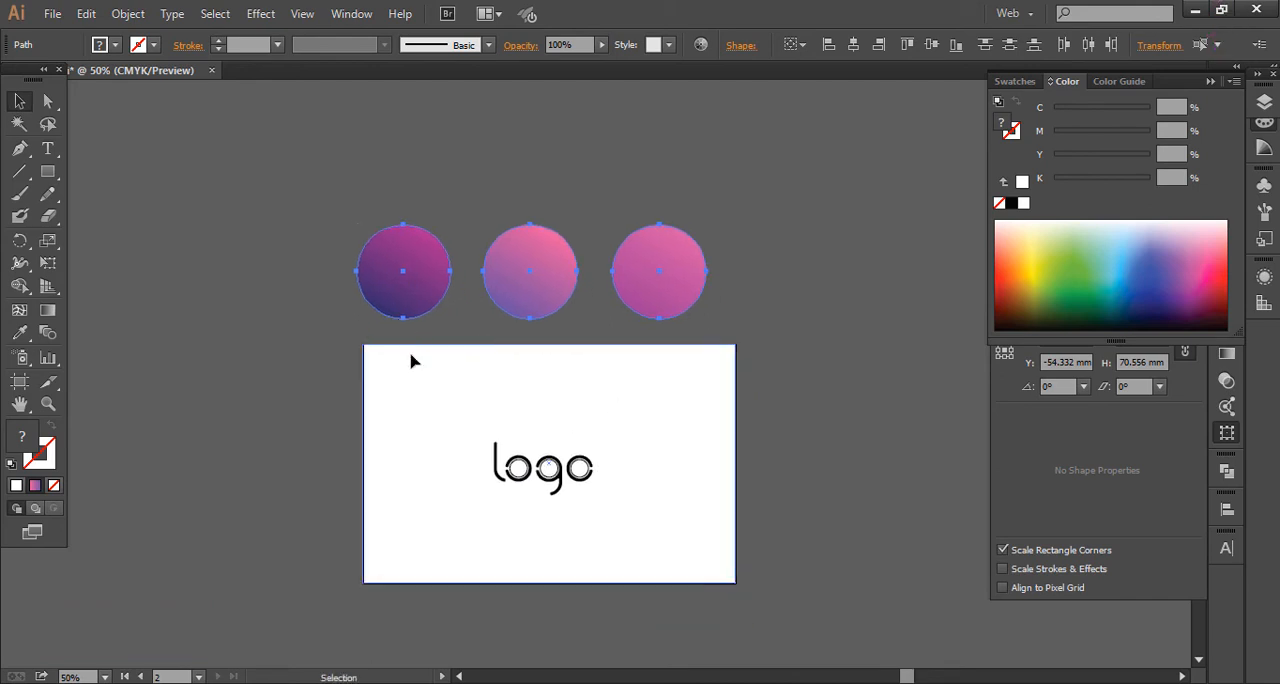
left_click(448, 357)
key("period")
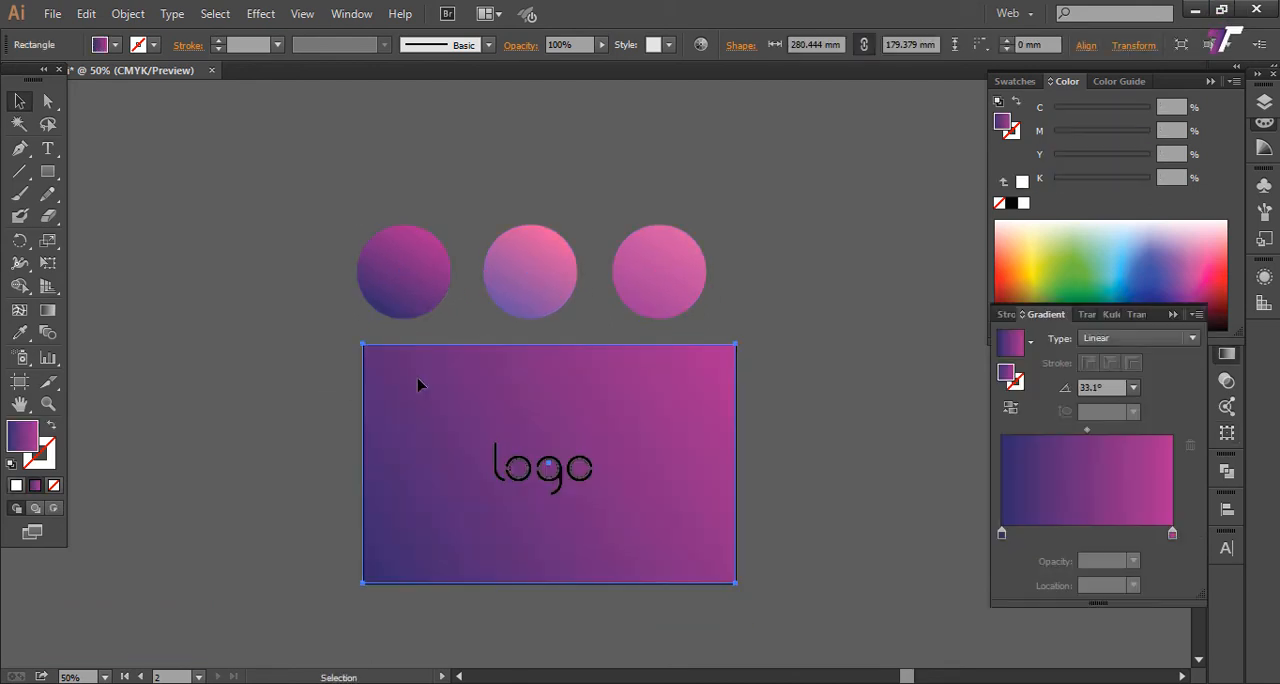
Step: Sample the middle circle's pink-to-violet gradient with the Eyedropper to fill the background rectangle
key("i")
left_click(535, 254)
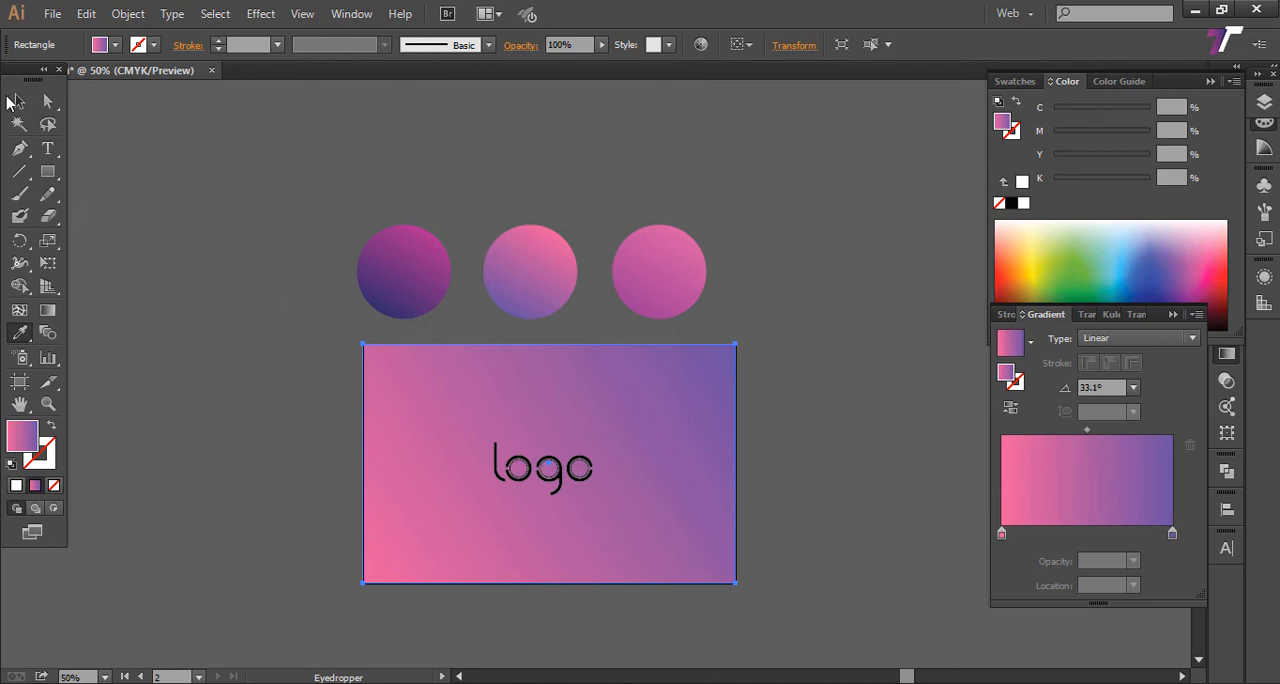
left_click(20, 103)
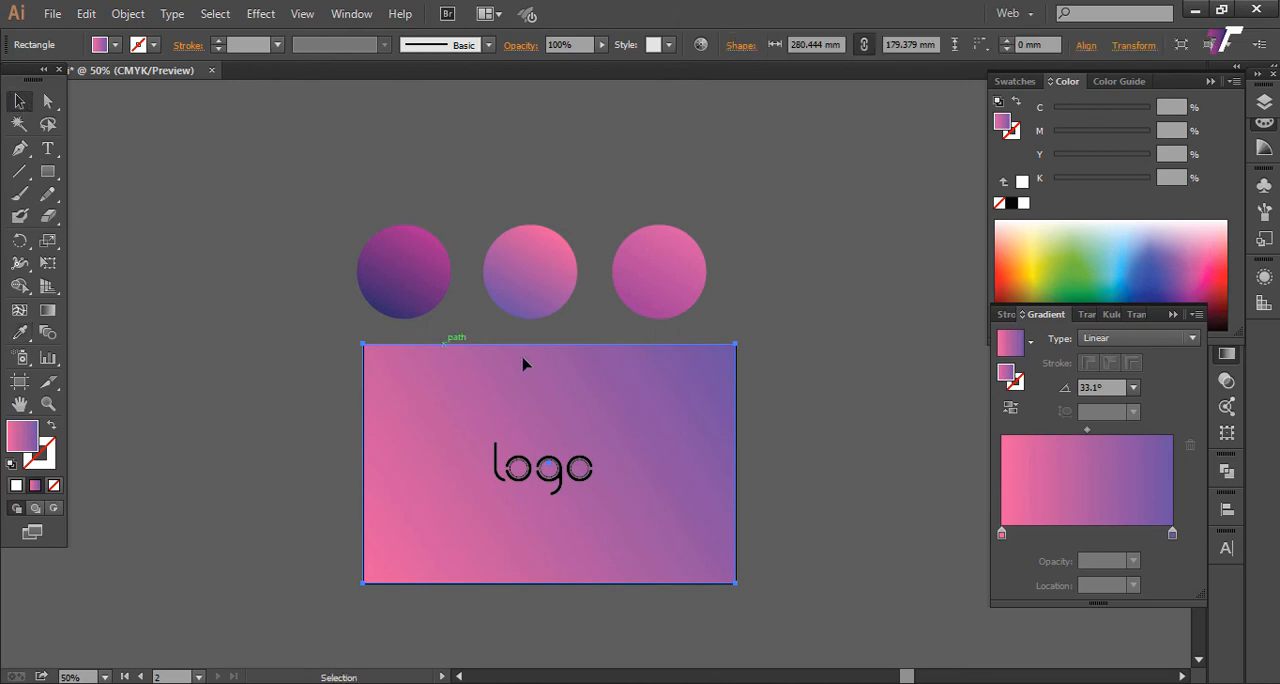
Step: Try reversing the direction of the background rectangle's gradient, and select the middle sample circle
left_click(1010, 408)
left_click(832, 432)
left_click_drag(809, 465, 806, 392)
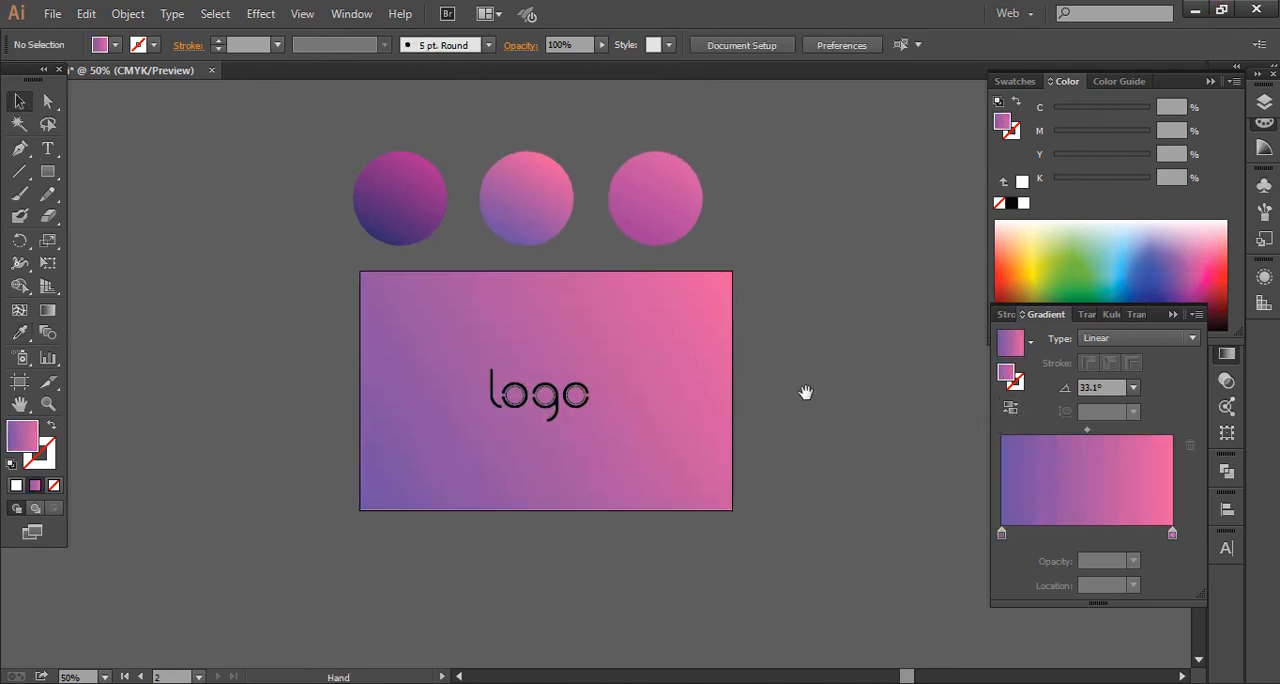
left_click_drag(406, 209, 396, 259)
left_click_drag(551, 295, 553, 297)
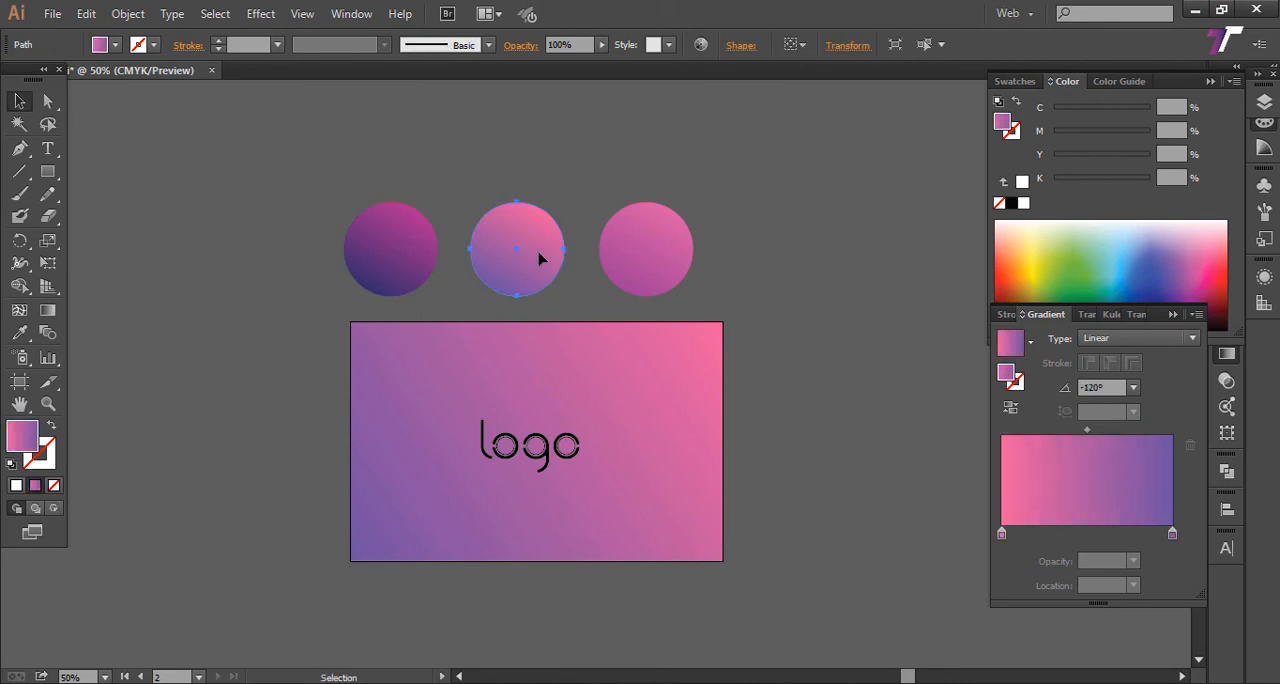
left_click_drag(526, 252, 529, 246)
left_click_drag(529, 246, 516, 197)
Step: Try a 0.25 mm stroke weight on the three circles inside the round letters and check the look
left_click(278, 45)
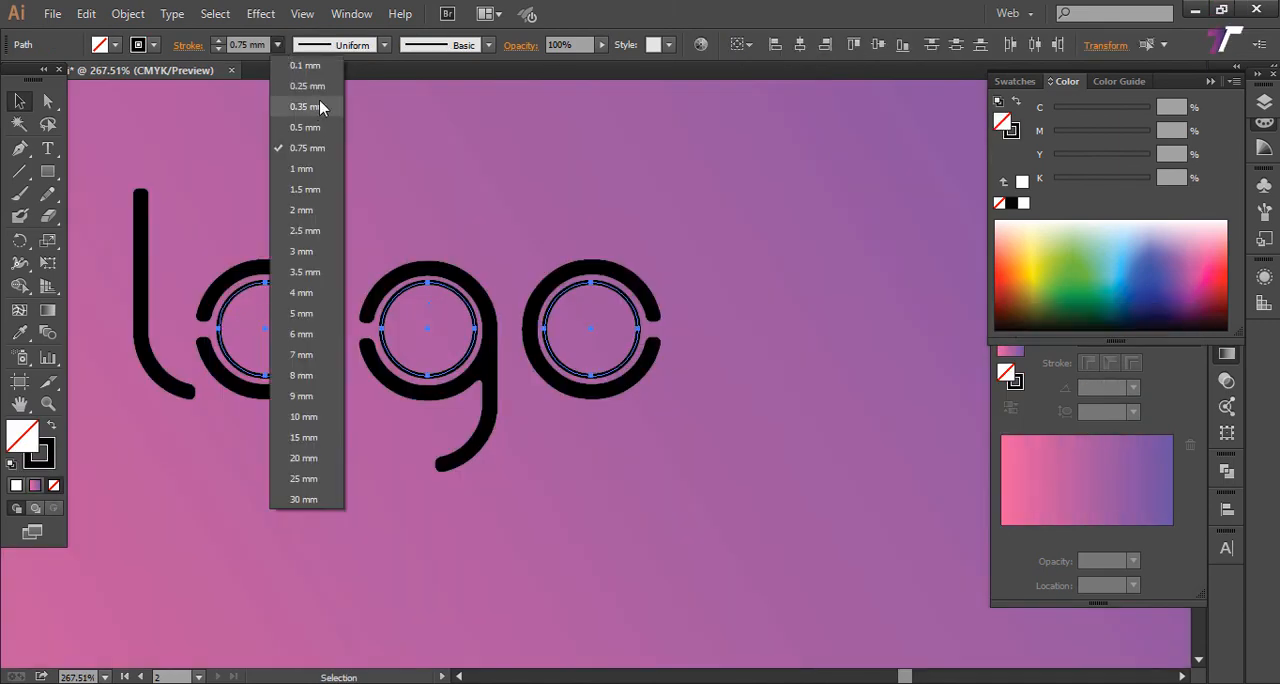
left_click(308, 86)
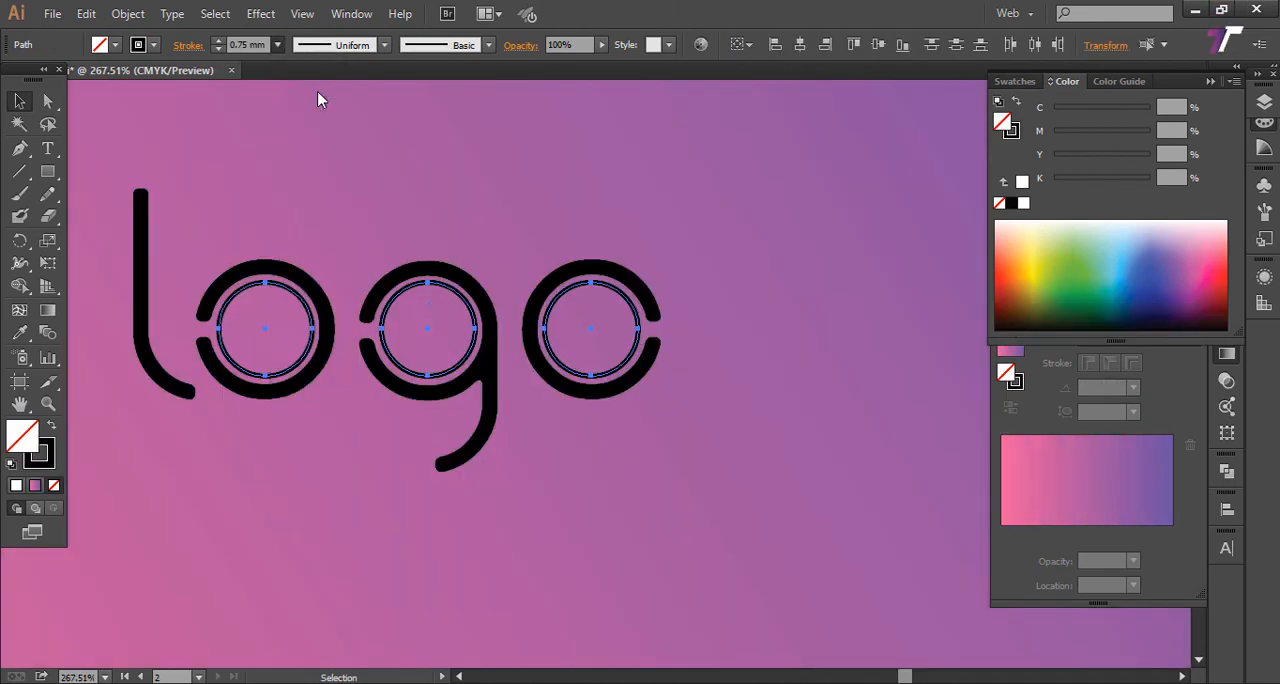
left_click(678, 234)
key("z")
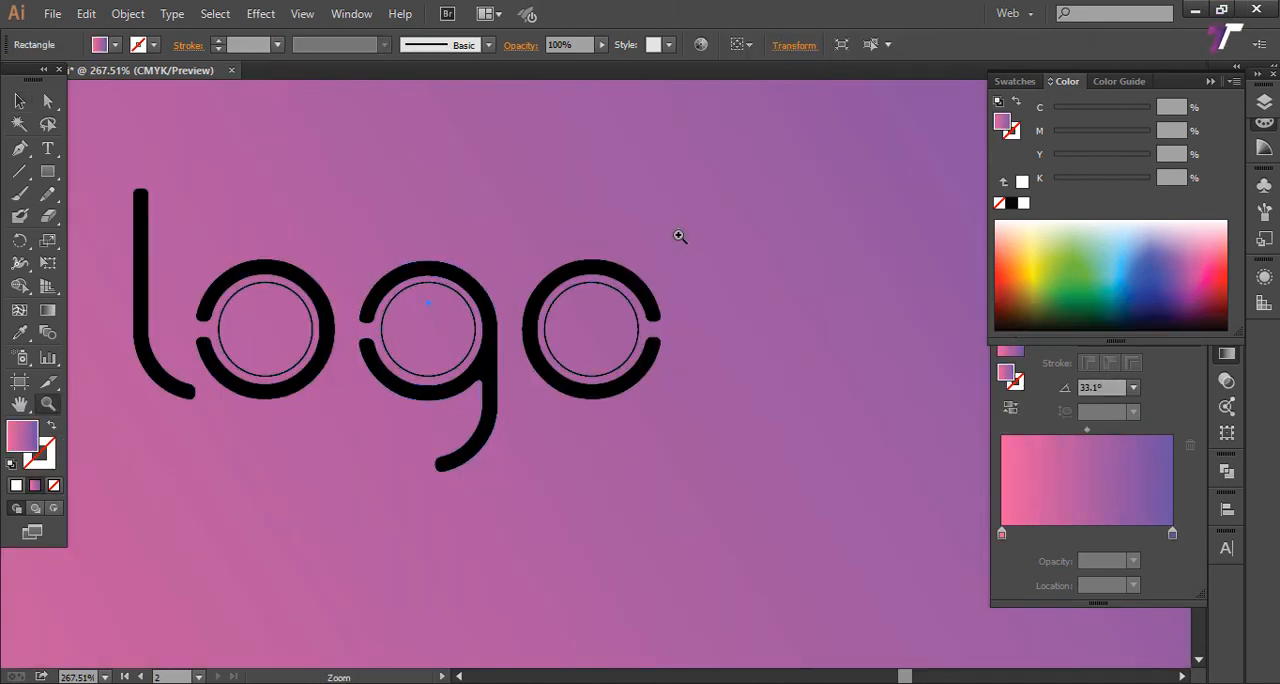
left_click(677, 236, "alt")
left_click(677, 238, "alt")
left_click(676, 239, "alt")
left_click_drag(561, 402, 608, 308)
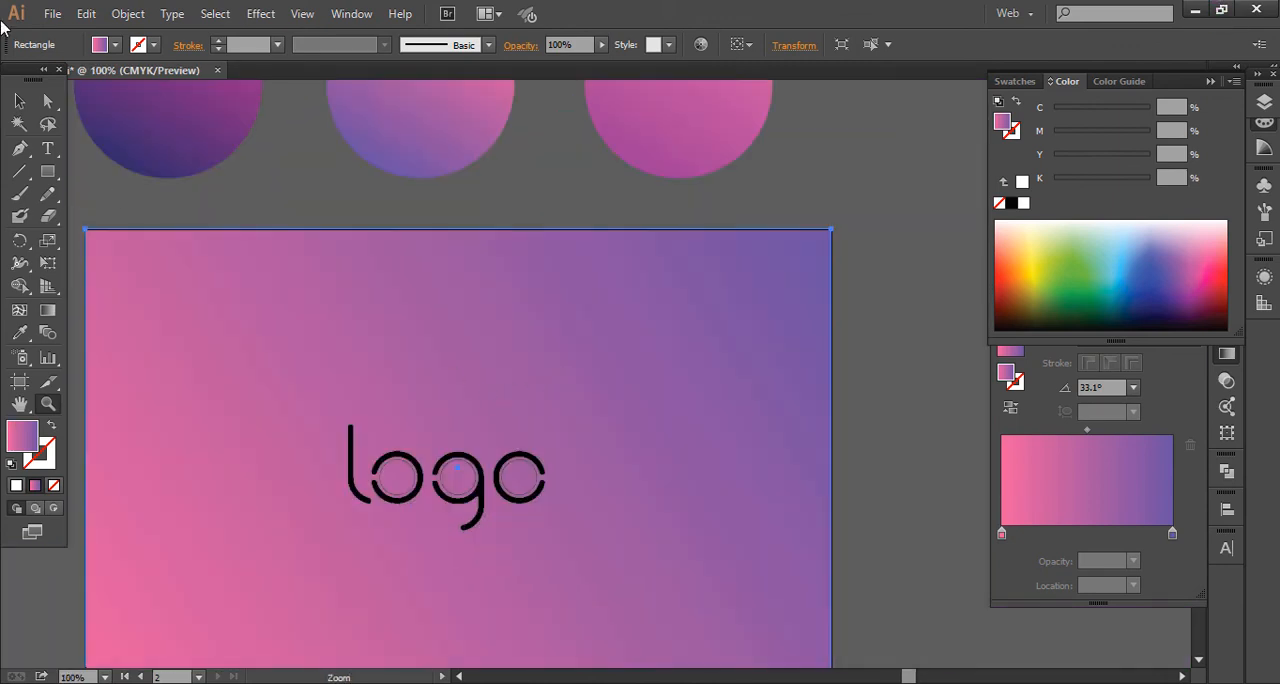
left_click_drag(410, 463, 566, 491)
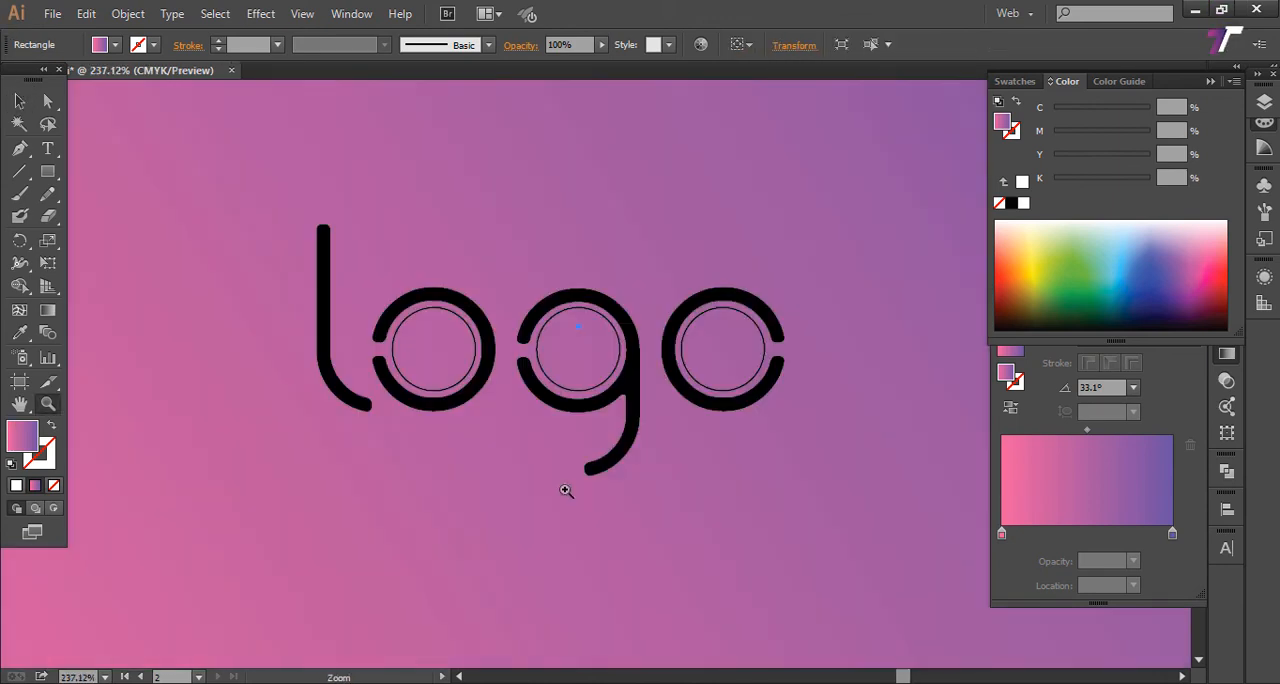
Step: Select the three circles inside the round letters and set their stroke weight to 0.75 mm
left_click(20, 101)
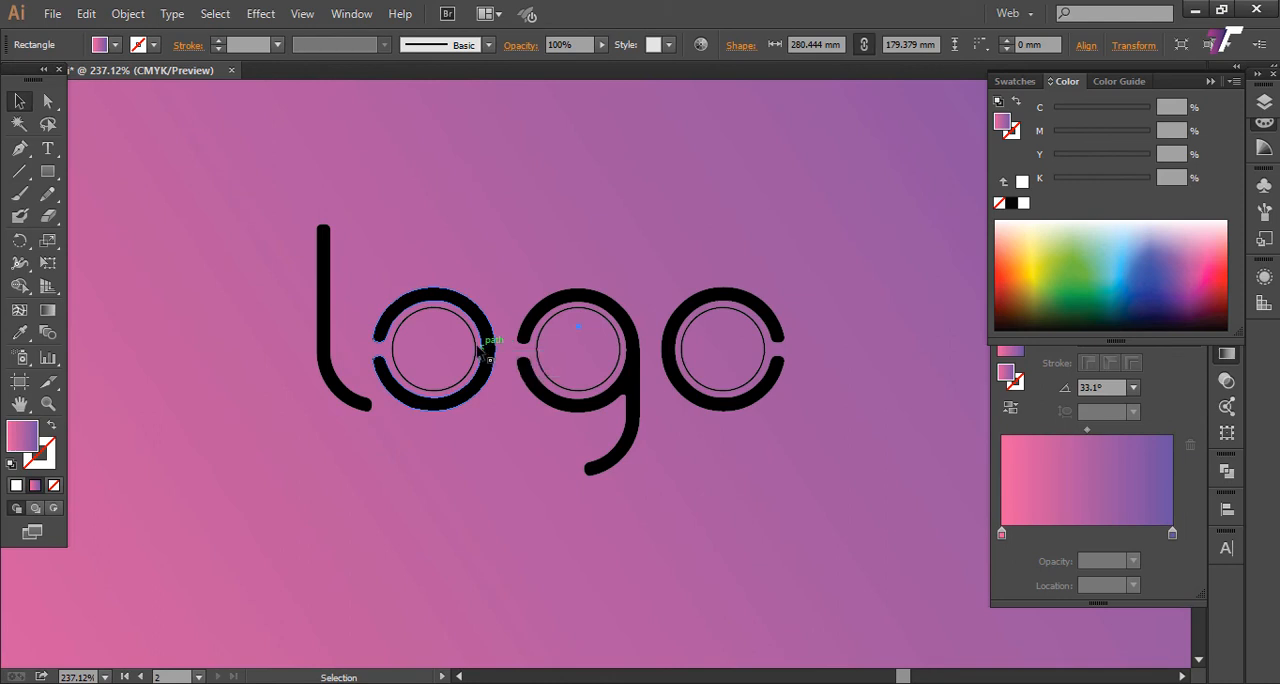
left_click(476, 344)
left_click(540, 335, "shift")
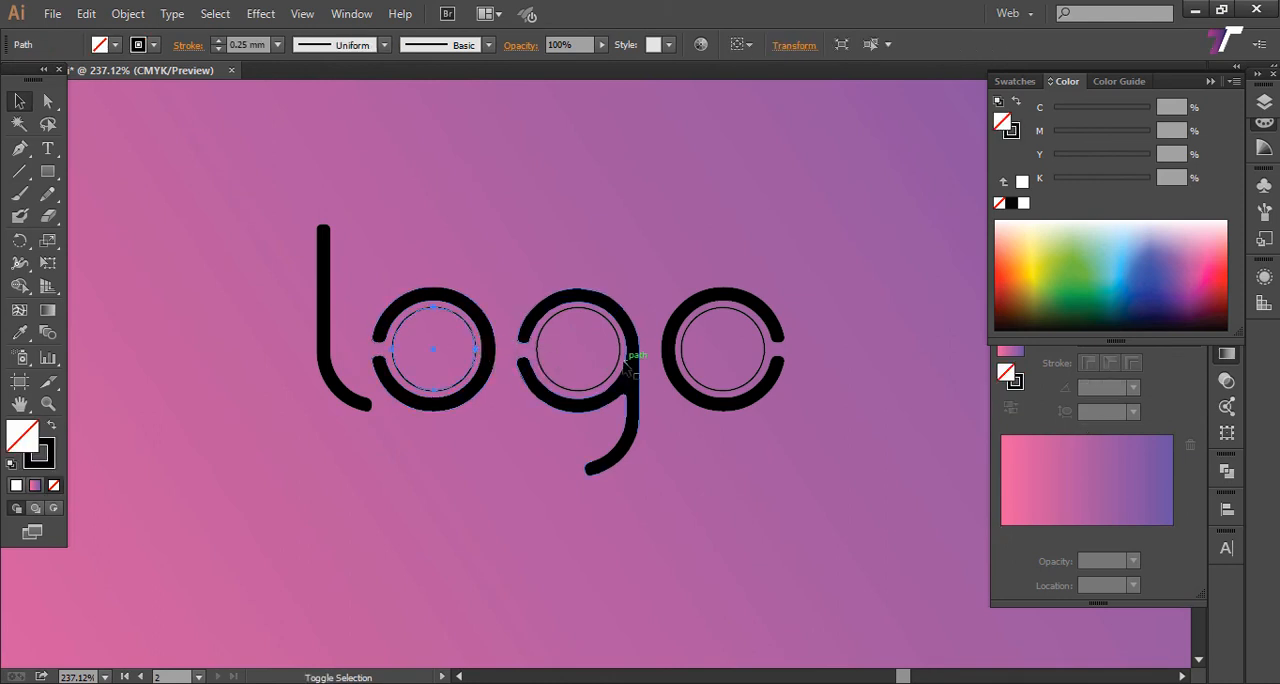
left_click(711, 382, "shift")
left_click(277, 45)
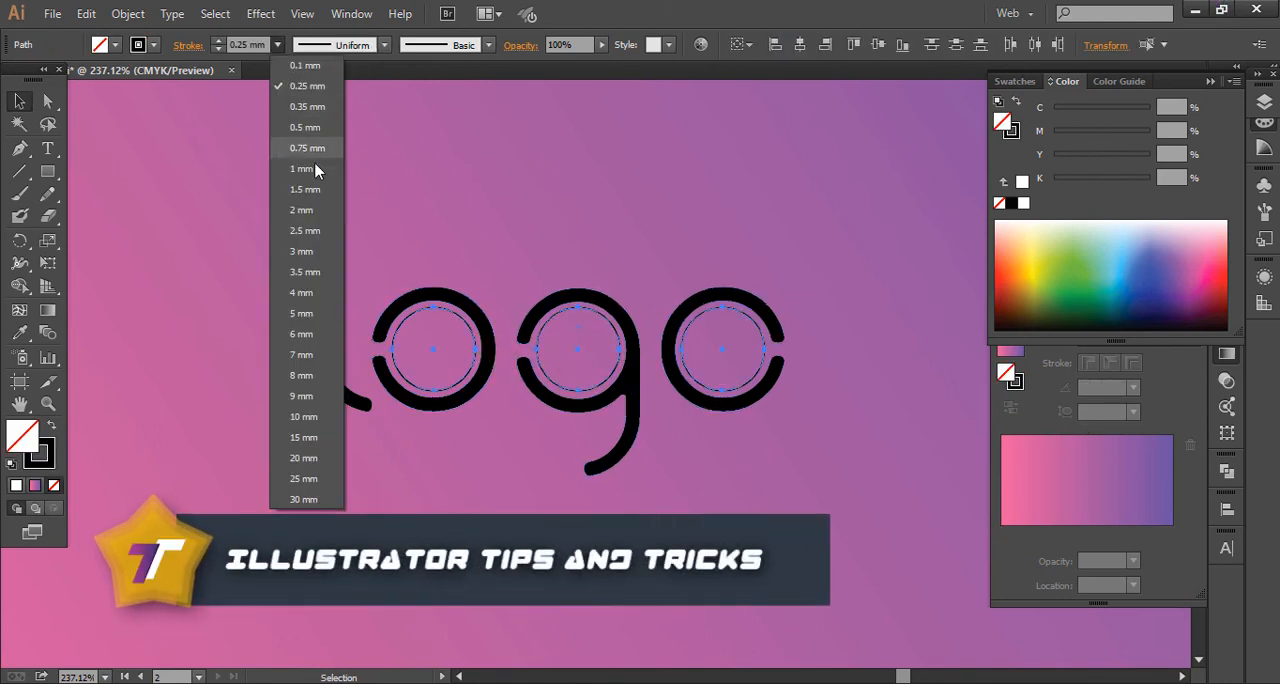
left_click(313, 148)
left_click(735, 490)
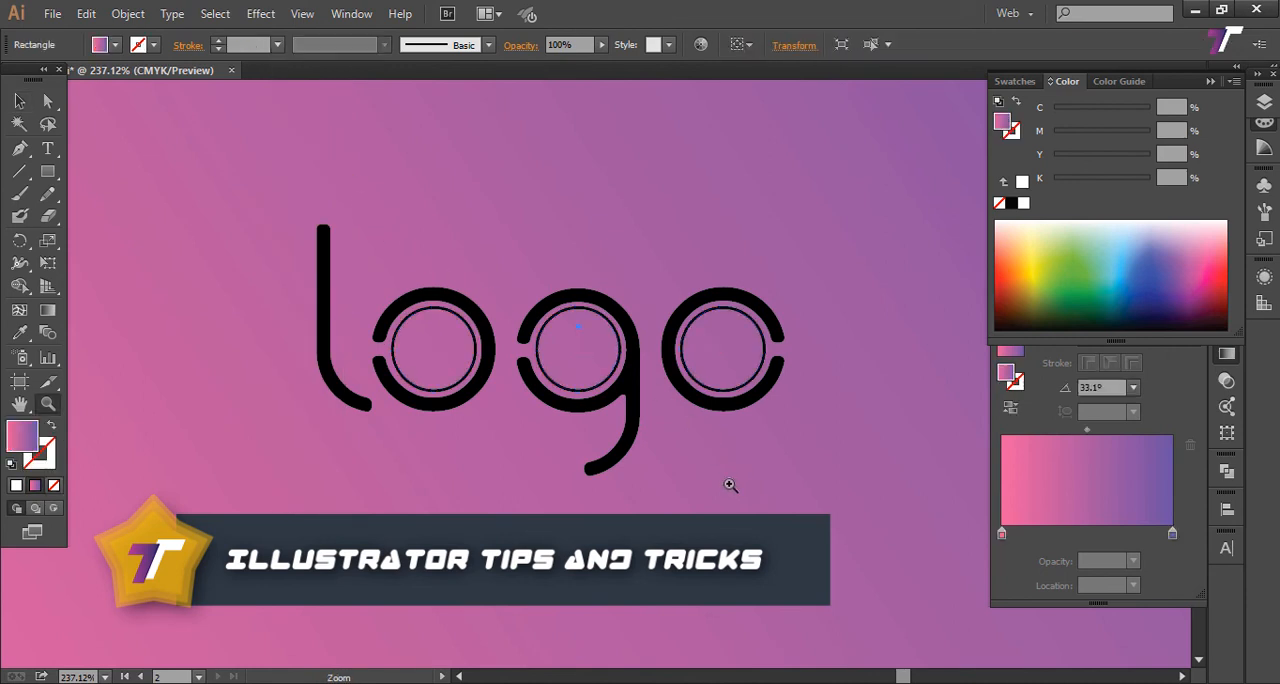
Step: Lock the selected gradient background rectangle so that it stays fixed behind the wordmark
key("z")
left_click(725, 482, "alt")
left_click(725, 482, "alt")
left_click(622, 200, "alt")
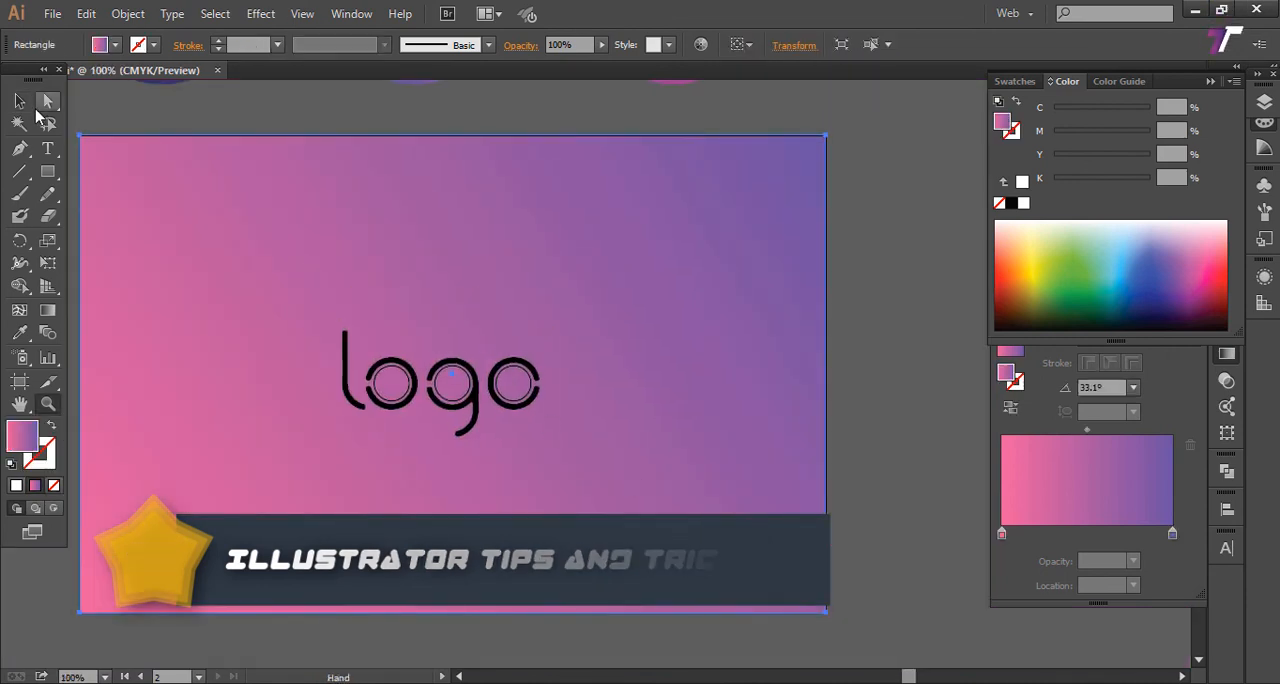
left_click(20, 102)
key("space")
left_click_drag(325, 175, 394, 165)
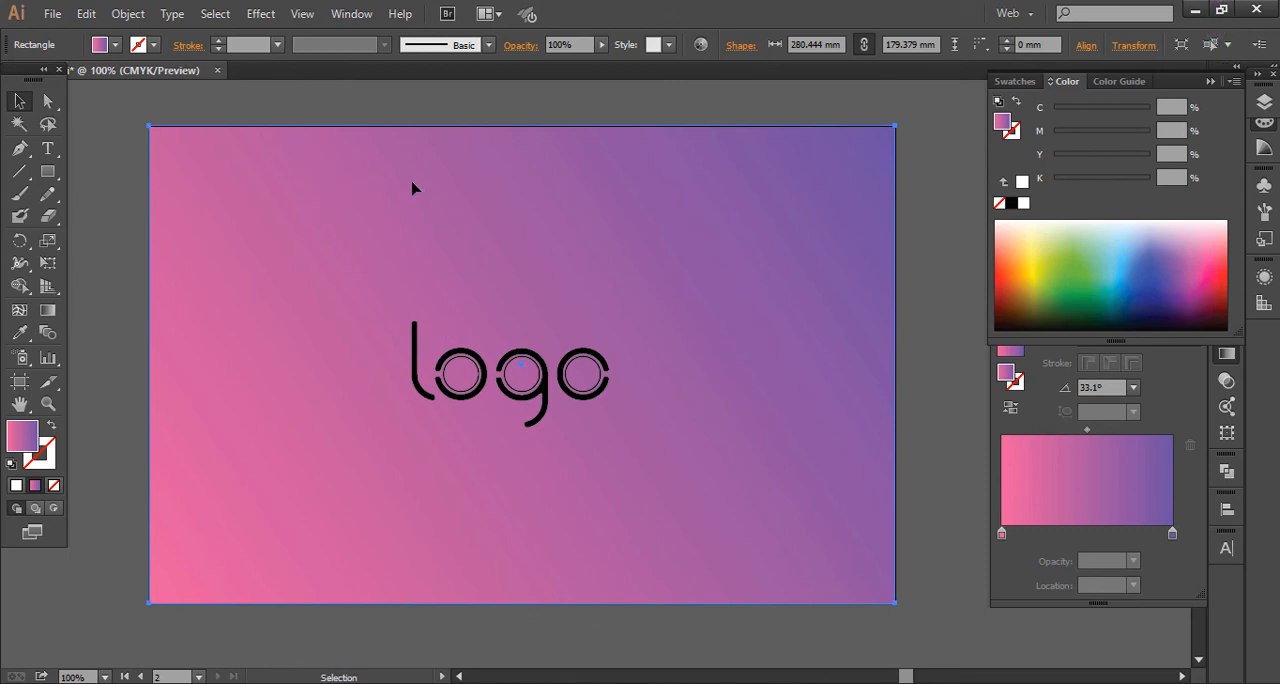
key("a")
key("ctrl+2")
Step: Select the whole "logo" wordmark with its inner circles and expand the strokes into filled shapes
left_click_drag(402, 240, 689, 452)
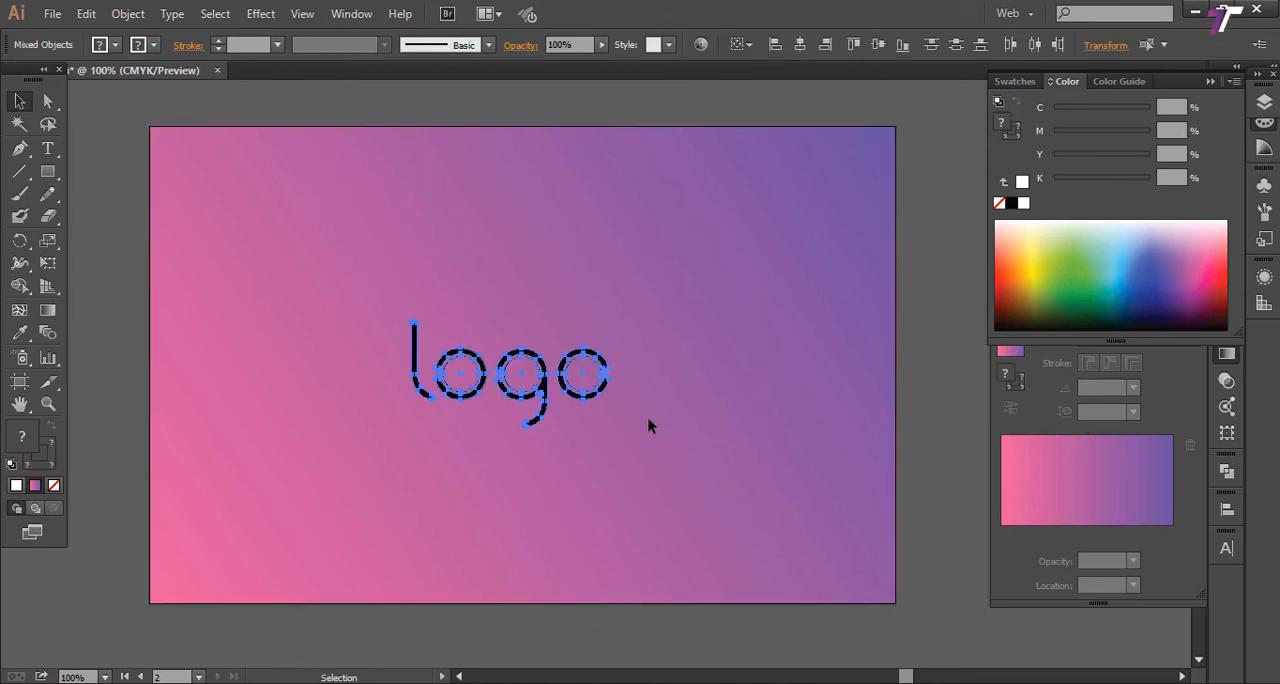
left_click(86, 13)
left_click(108, 104)
left_click(128, 13)
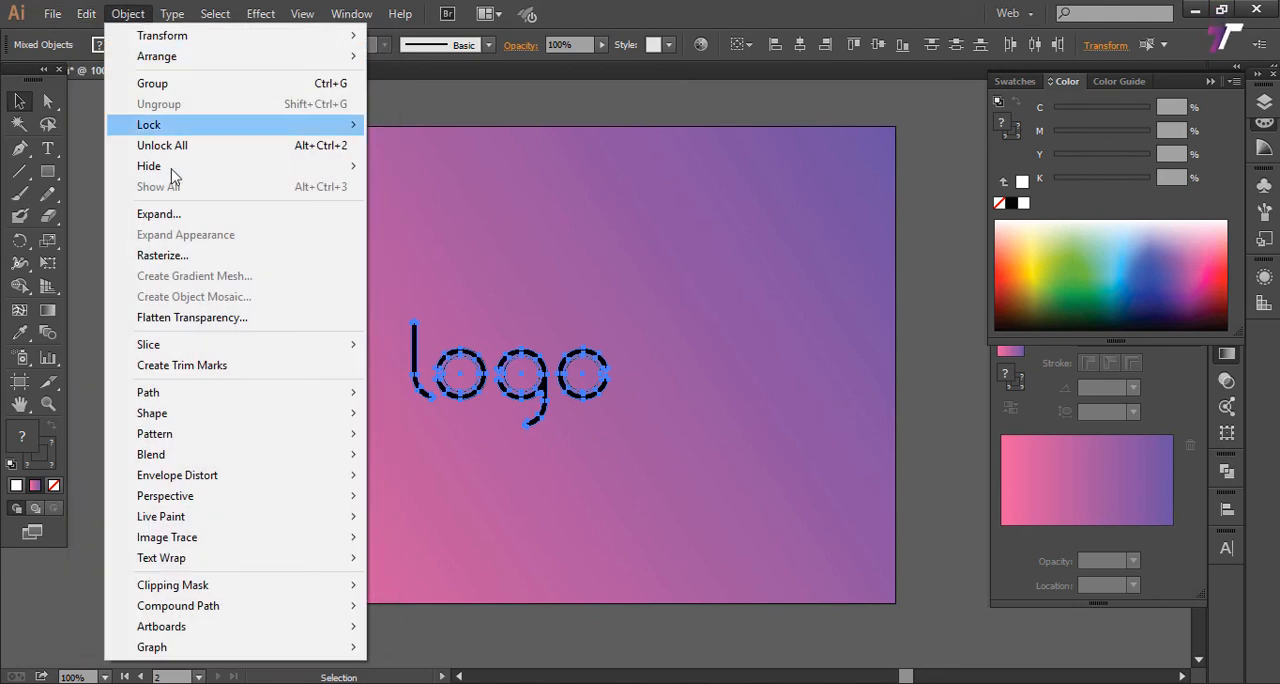
left_click(189, 211)
left_click(598, 456)
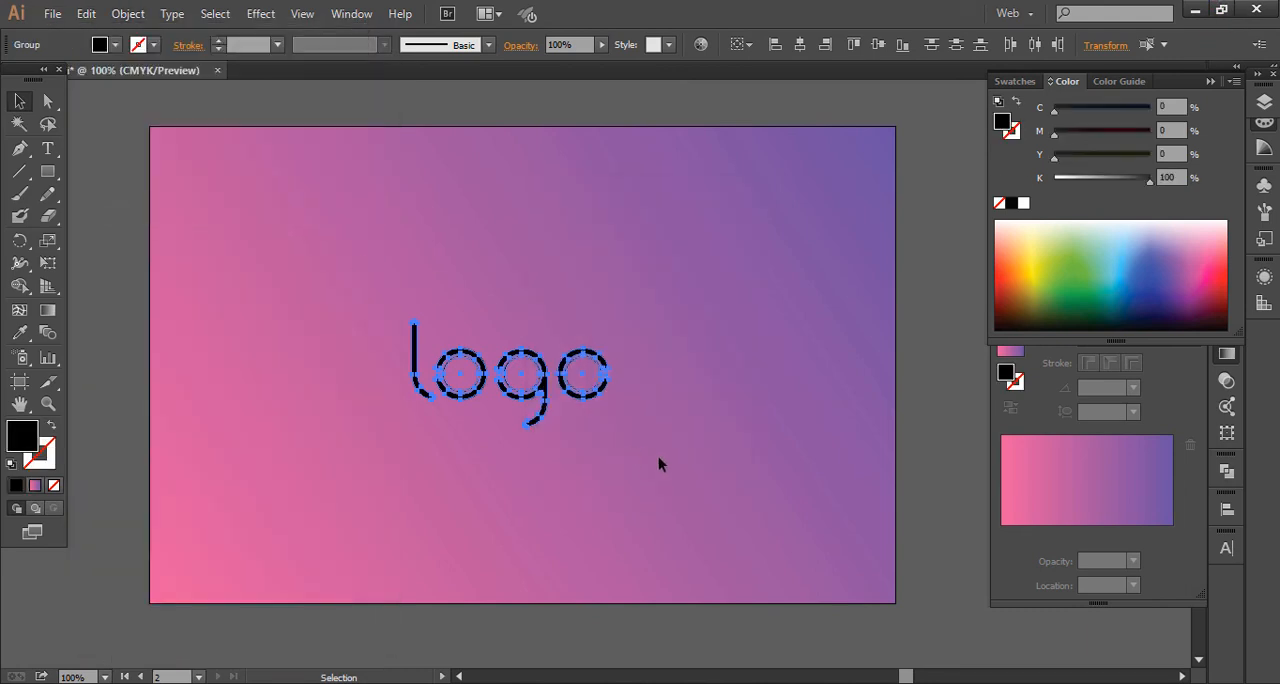
left_click(628, 443)
Step: Select the expanded wordmark and its inner circles and fill them with white
key("z")
left_click(621, 423, "alt")
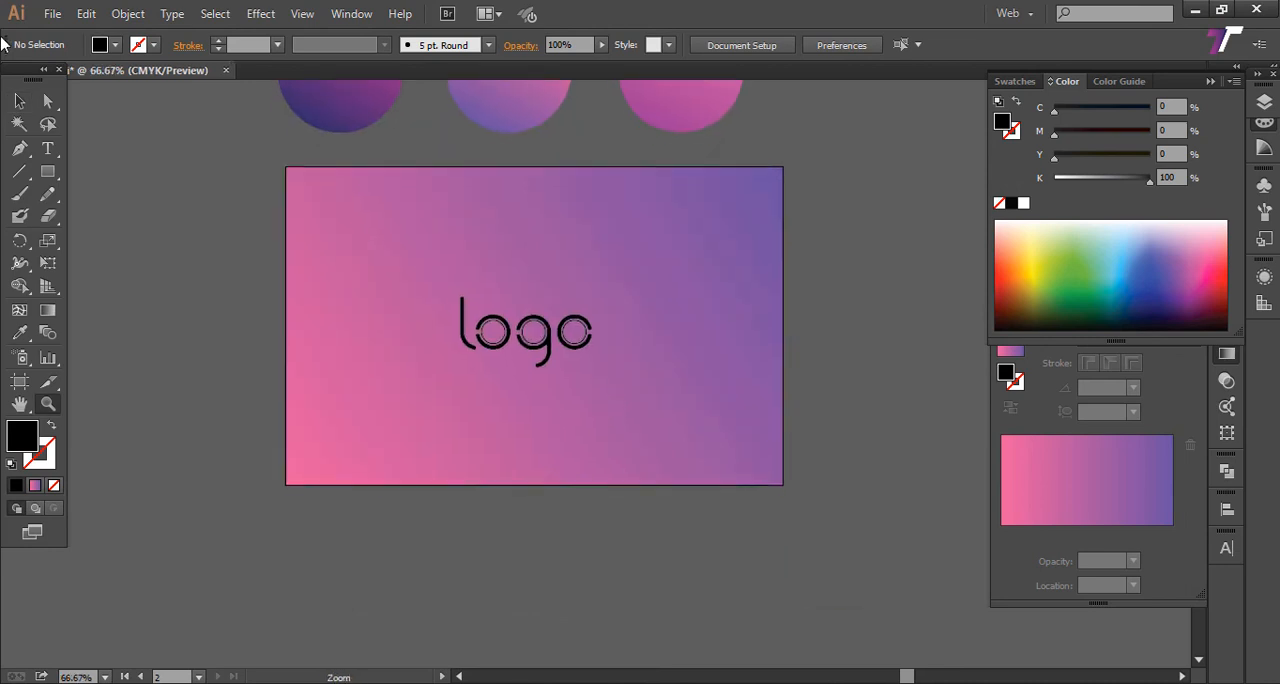
left_click(22, 101)
key("ctrl+a")
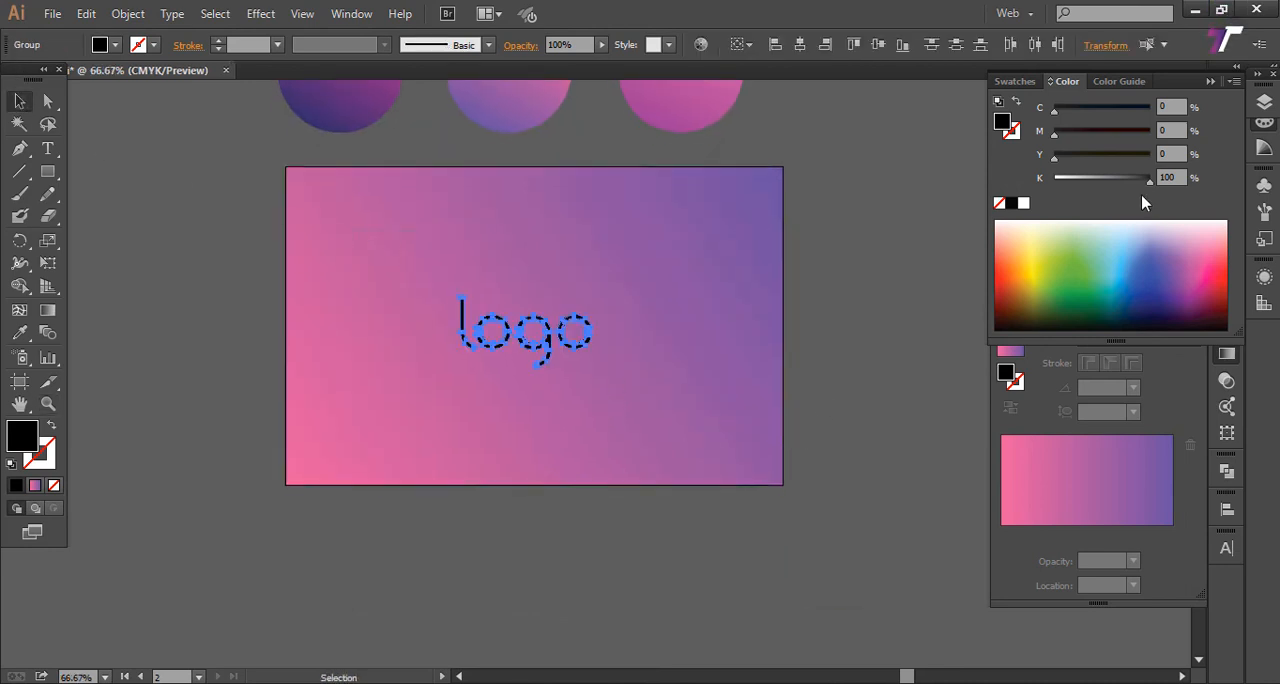
left_click(1023, 203)
left_click(866, 246)
Step: Examine the white wordmark up close and as a whole against the gradient background
scroll(895, 285, "right", 1)
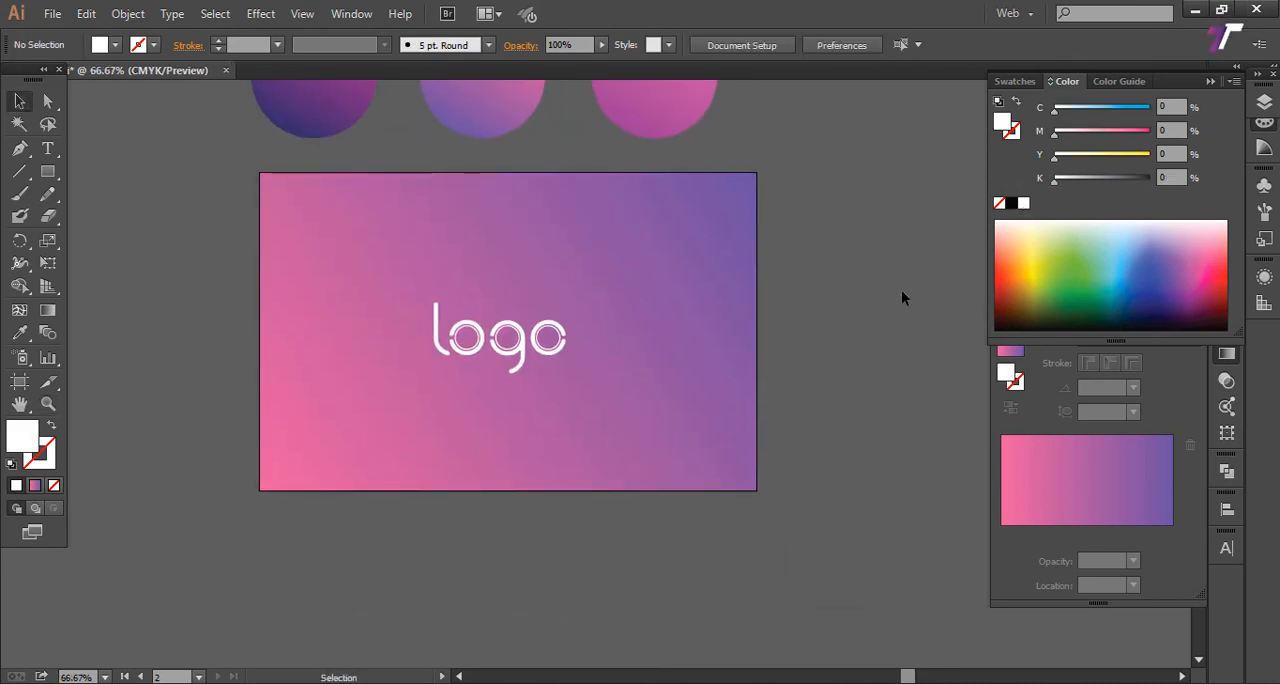
key("z")
left_click(832, 301, "alt")
left_click_drag(629, 309, 866, 393)
left_click_drag(430, 385, 695, 556)
left_click_drag(683, 492, 583, 426)
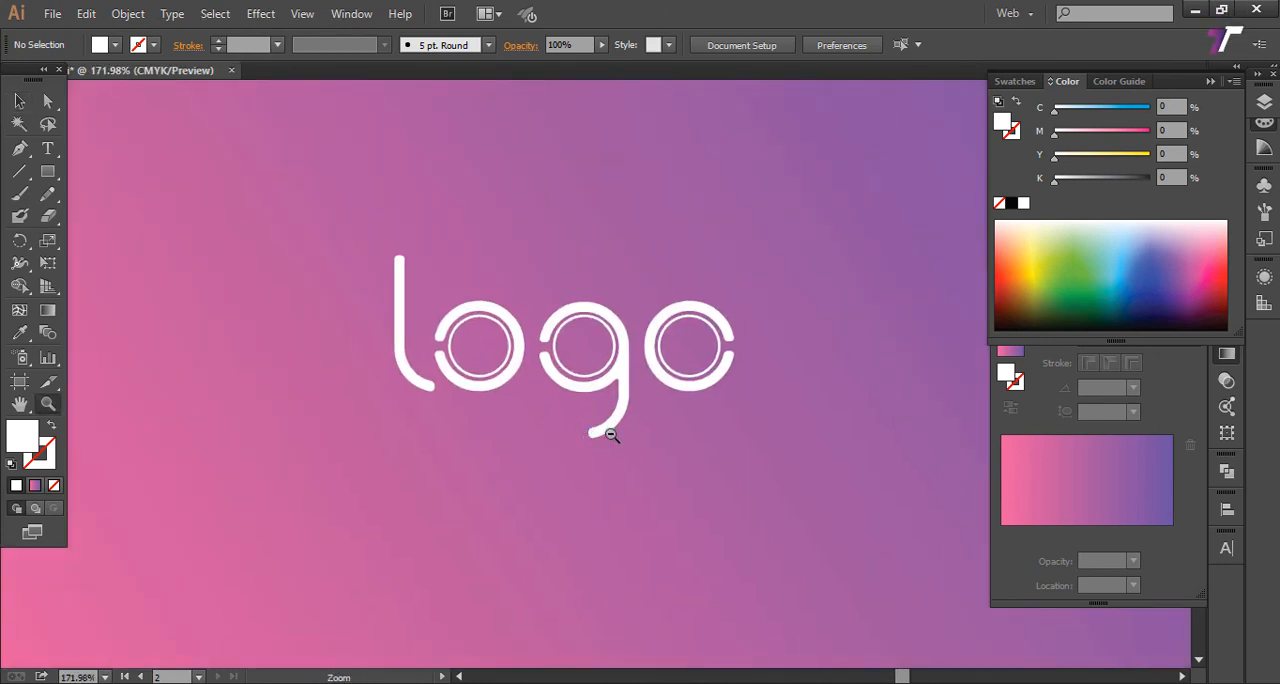
left_click(611, 437, "alt")
left_click(611, 437, "alt")
left_click_drag(646, 394, 622, 500)
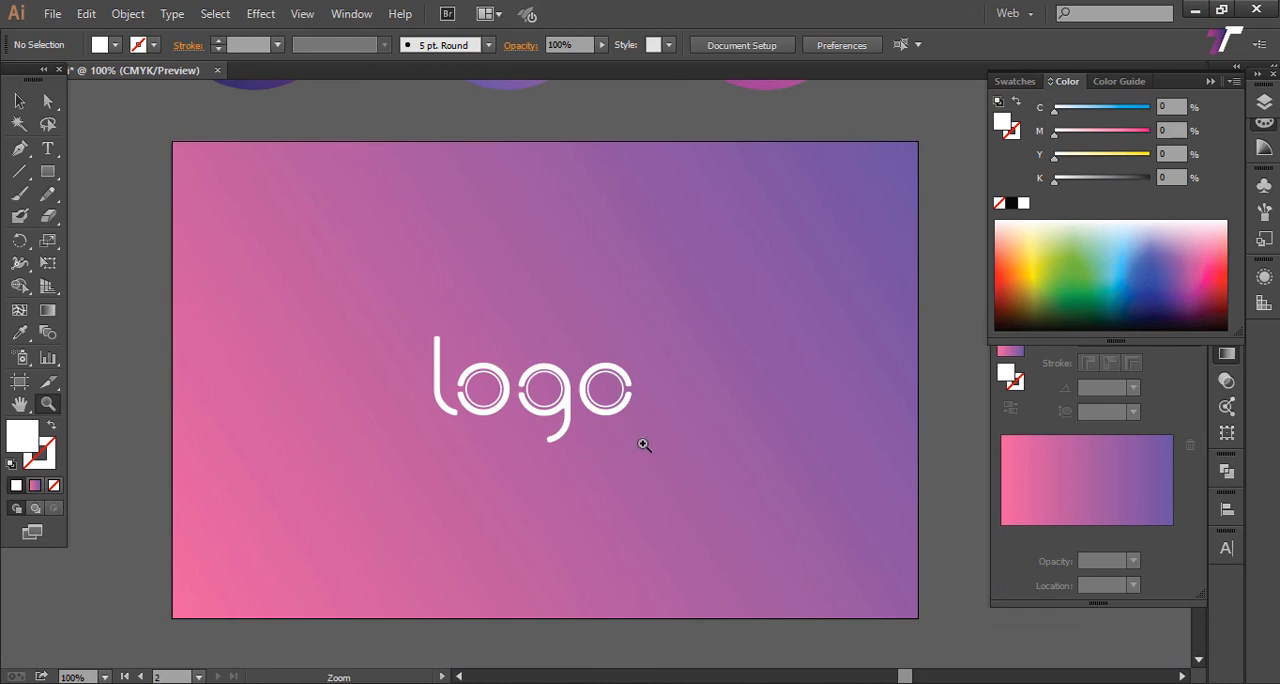